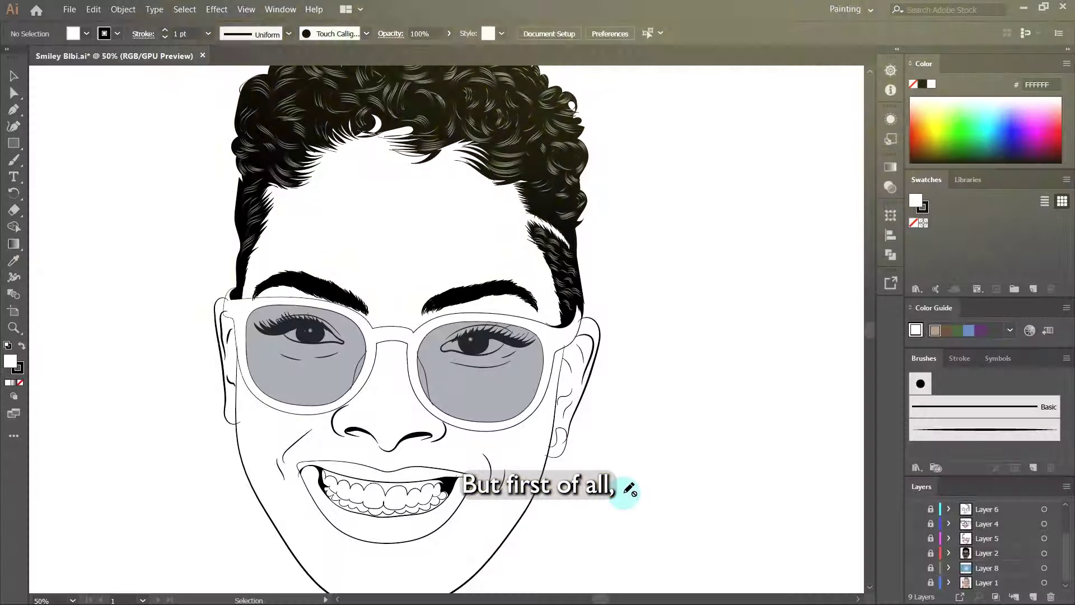
- Hide Layer 7 to remove its hair detail and examine the portrait's remaining line art
{"action": "scroll", "coordinate": [915, 529], "scroll_direction": "up", "scroll_amount": 2}
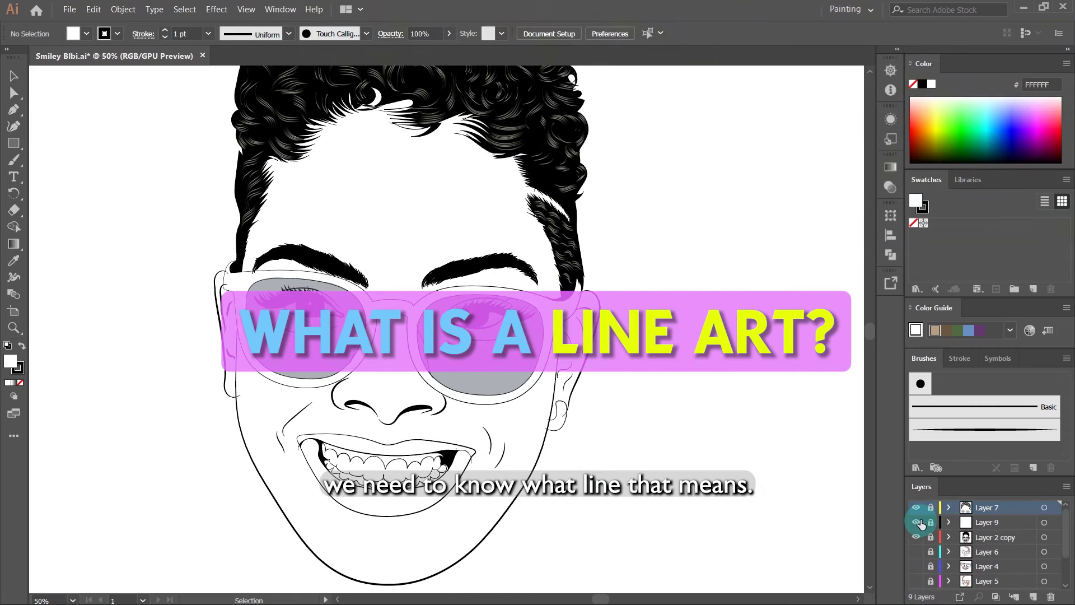
{"action": "left_click", "coordinate": [914, 510]}
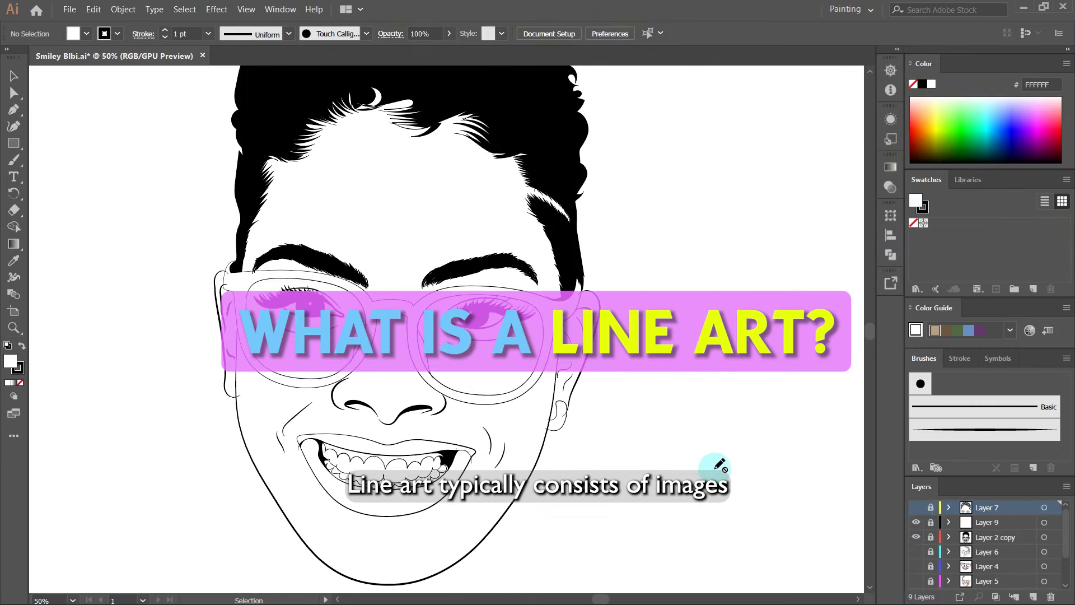
{"action": "scroll", "coordinate": [713, 466], "scroll_direction": "up", "scroll_amount": 2}
{"action": "scroll", "coordinate": [473, 337], "scroll_direction": "down", "scroll_amount": 1}
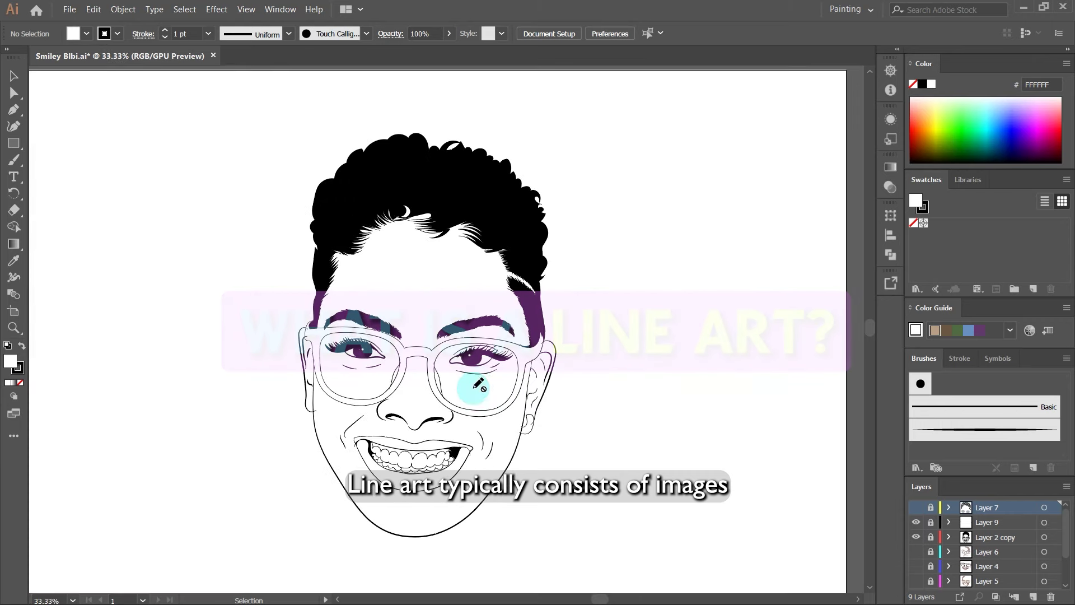
{"action": "scroll", "coordinate": [481, 376], "scroll_direction": "up", "scroll_amount": 2}
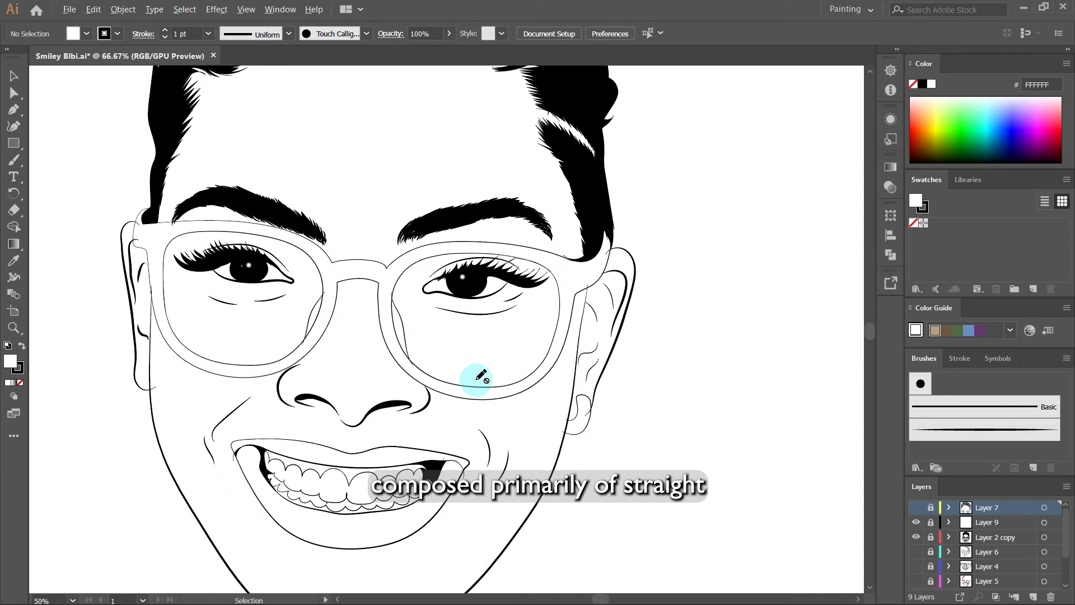
{"action": "scroll", "coordinate": [439, 375], "scroll_direction": "down", "scroll_amount": 2}
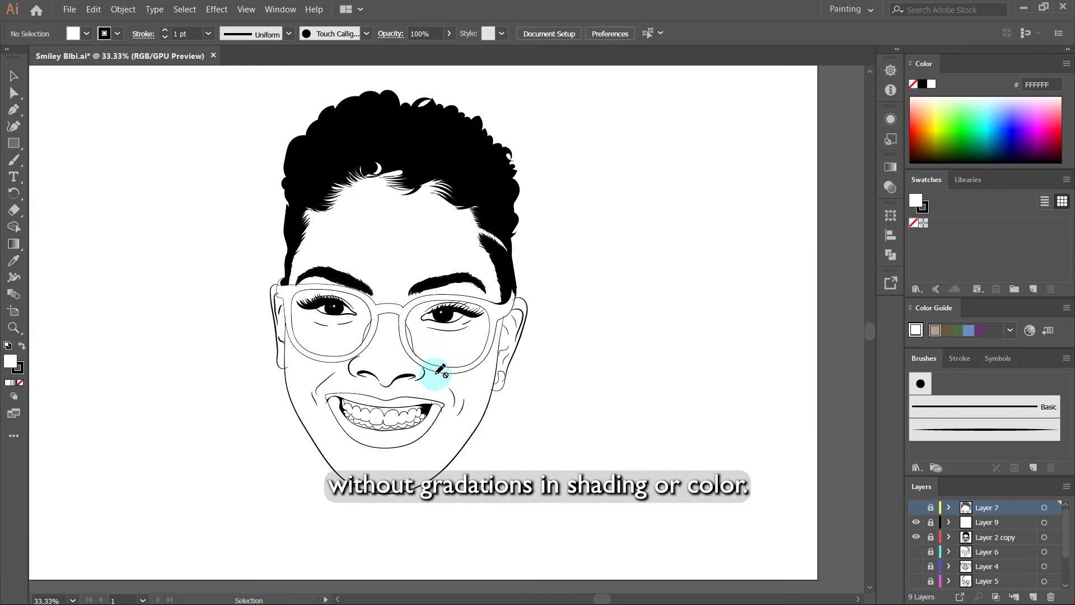
{"action": "scroll", "coordinate": [440, 371], "scroll_direction": "down", "scroll_amount": 1}
{"action": "scroll", "coordinate": [398, 339], "scroll_direction": "up", "scroll_amount": 3}
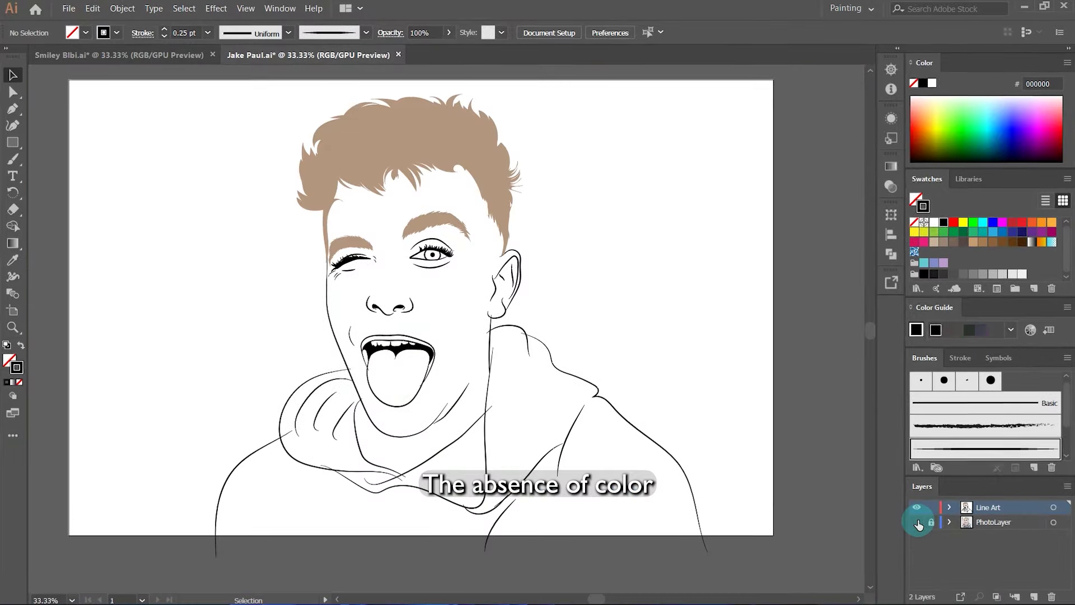
- Toggle PhotoLayer's visibility in Jake Paul.ai and examine the line art of the face and hoodie
{"action": "left_click", "coordinate": [917, 522]}
{"action": "left_click", "coordinate": [917, 522]}
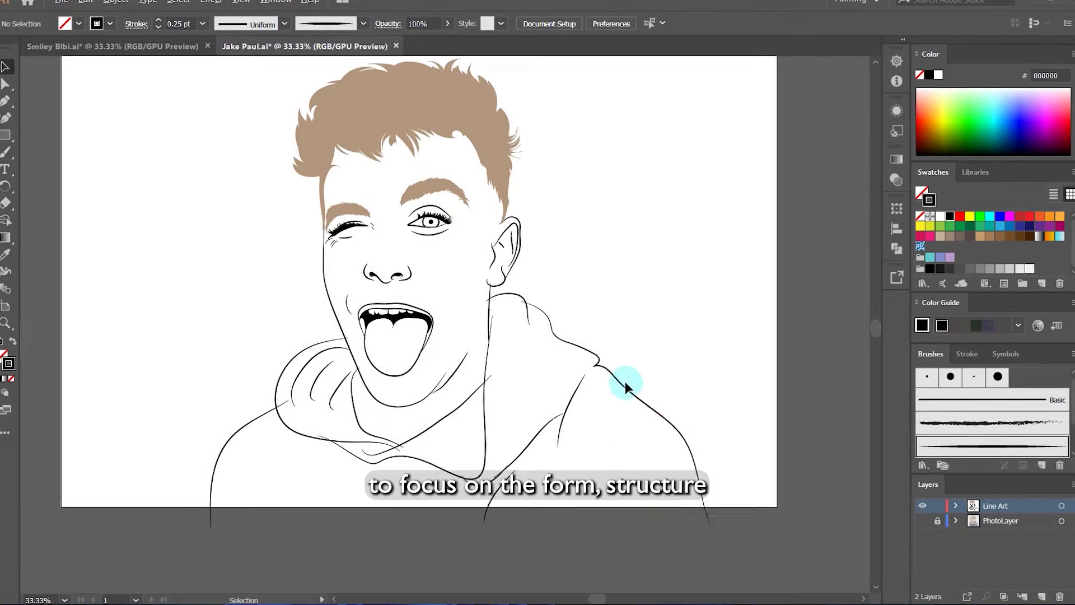
{"action": "scroll", "coordinate": [626, 390], "scroll_direction": "down", "scroll_amount": 2}
{"action": "scroll", "coordinate": [611, 400], "scroll_direction": "up", "scroll_amount": 2}
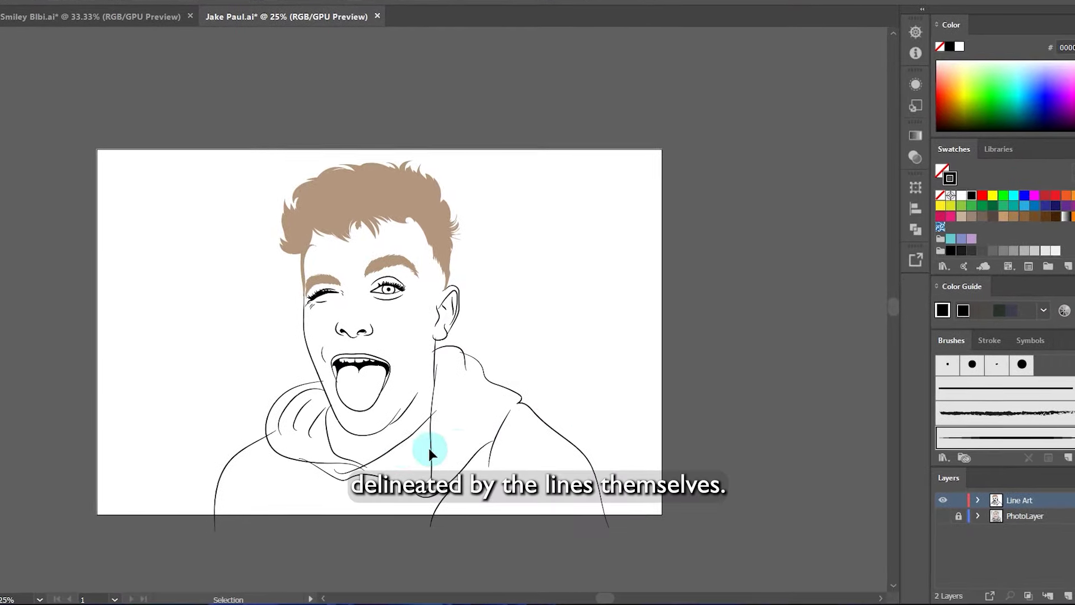
{"action": "scroll", "coordinate": [448, 437], "scroll_direction": "up", "scroll_amount": 1}
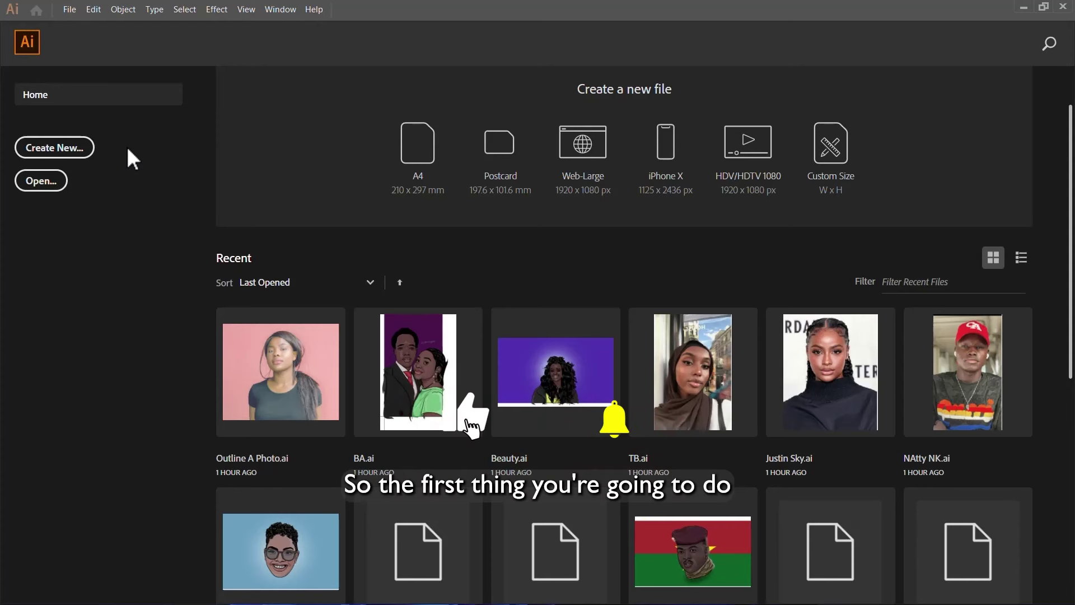
- Start a new document and browse the Mobile, Web, Print, Film & Video, and Art & Illustration presets
{"action": "left_click", "coordinate": [63, 148]}
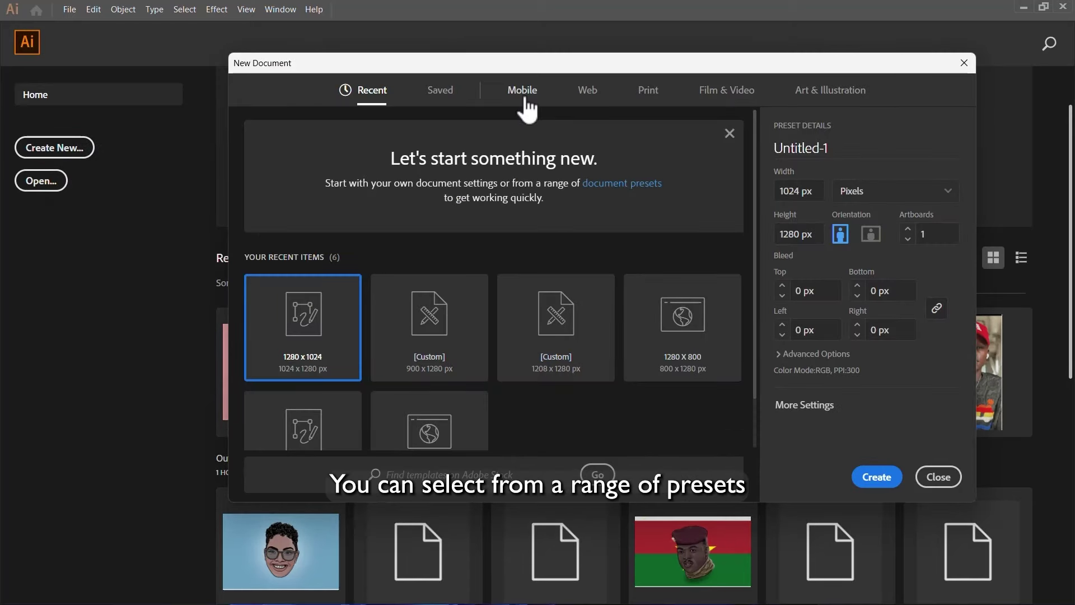
{"action": "left_click", "coordinate": [524, 95]}
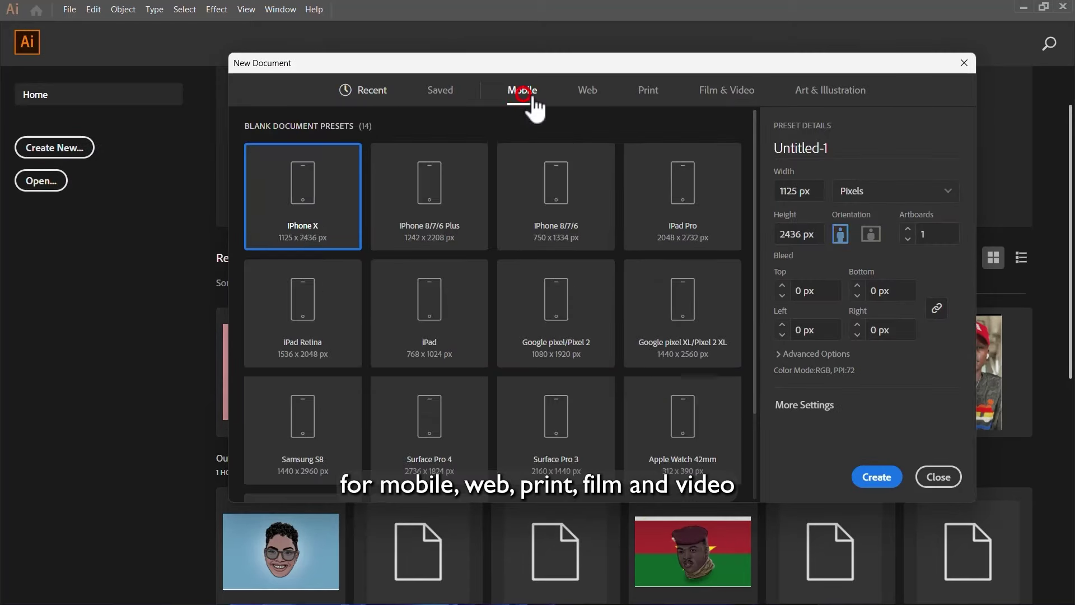
{"action": "left_click", "coordinate": [594, 96]}
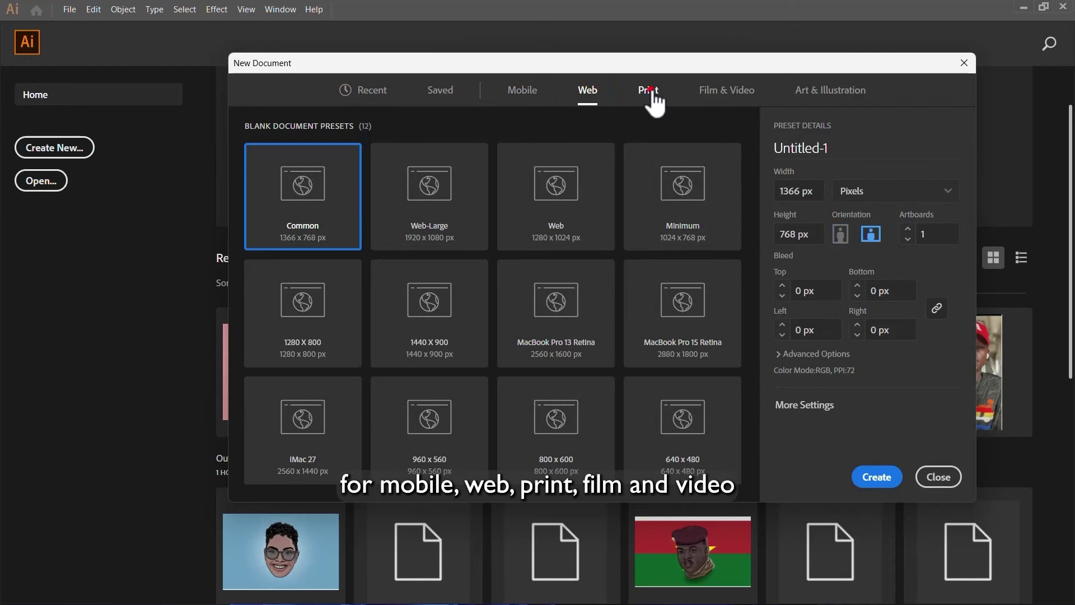
{"action": "left_click", "coordinate": [652, 98]}
{"action": "left_click", "coordinate": [733, 100]}
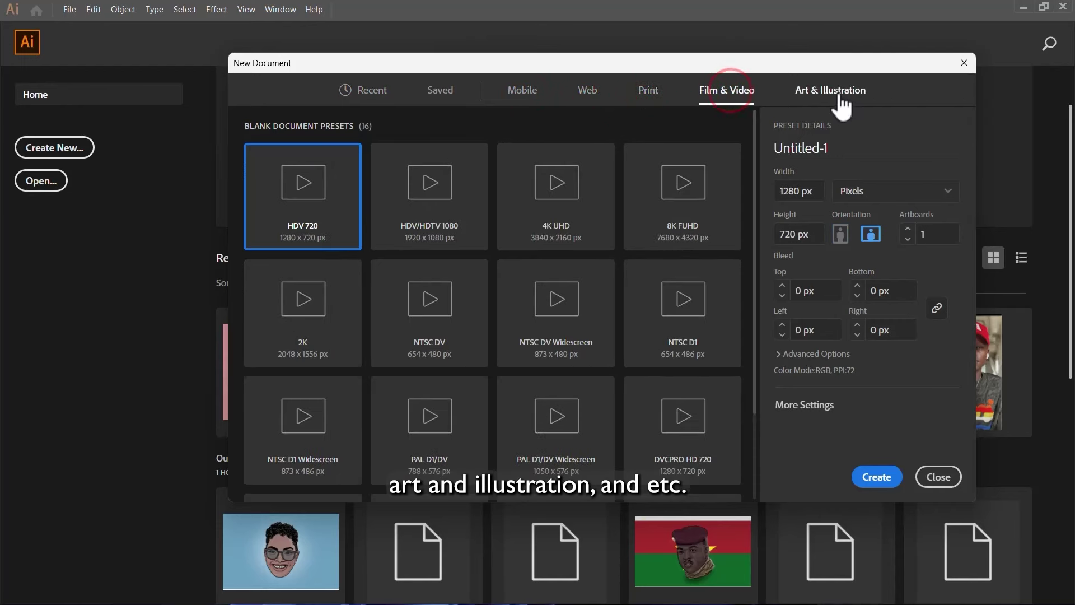
{"action": "left_click", "coordinate": [836, 95]}
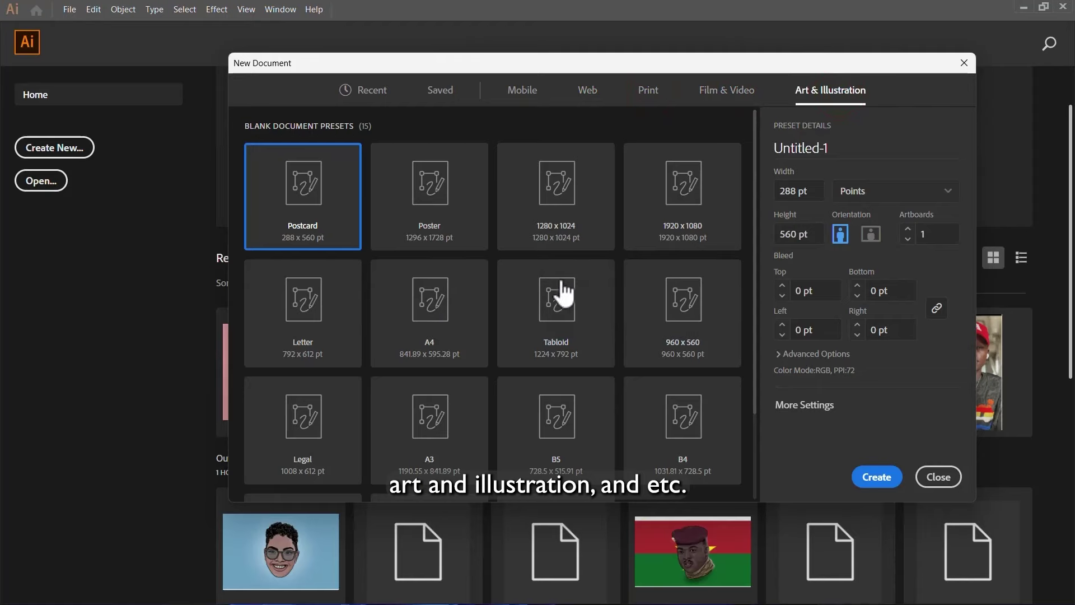
- Create the document from the 1280 x 1024 preset in portrait orientation with High (300 ppi) raster effects
{"action": "left_click", "coordinate": [573, 223]}
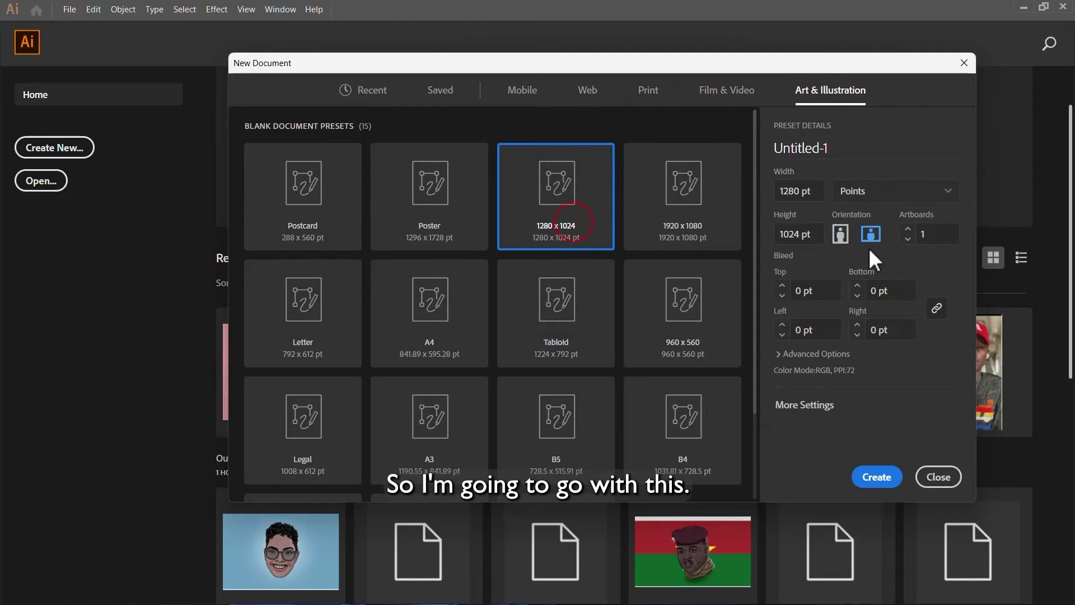
{"action": "left_click", "coordinate": [840, 234]}
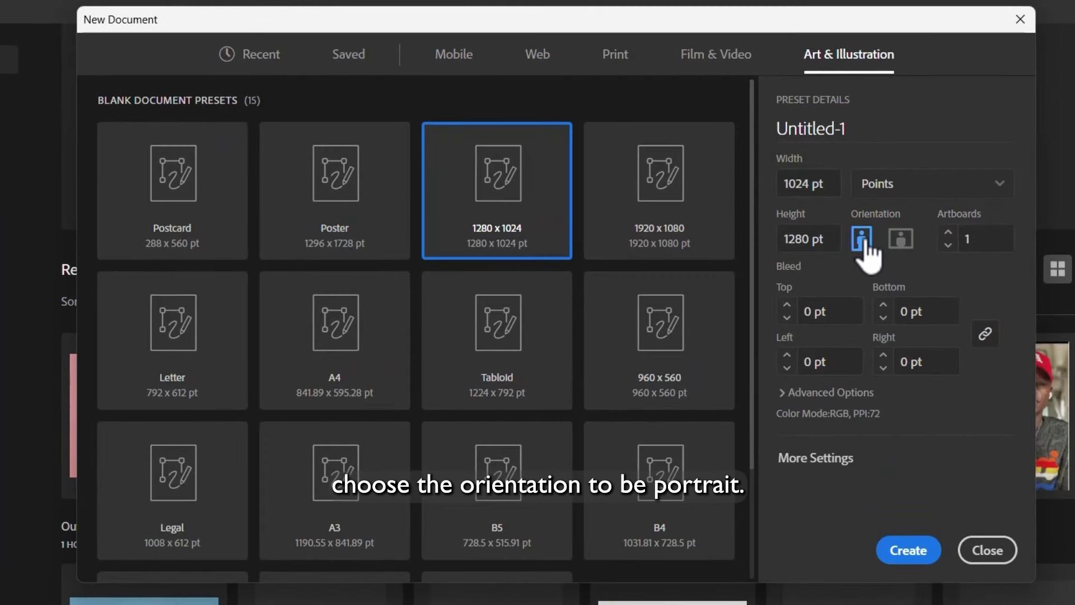
{"action": "left_click", "coordinate": [828, 393]}
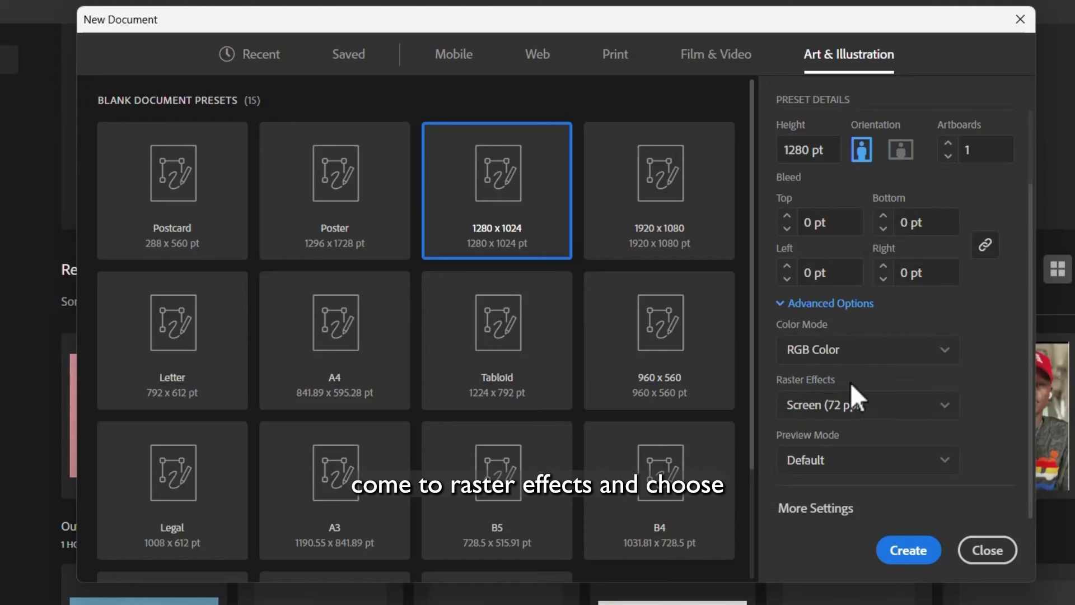
{"action": "left_click", "coordinate": [843, 407]}
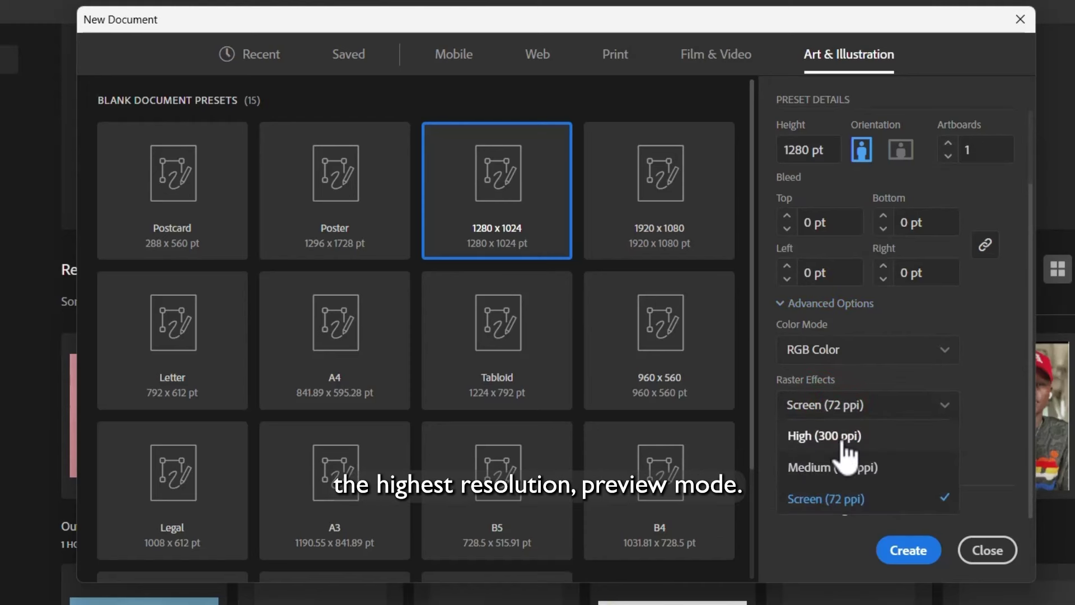
{"action": "left_click", "coordinate": [842, 440]}
{"action": "scroll", "coordinate": [851, 425], "scroll_direction": "down", "scroll_amount": 1}
{"action": "scroll", "coordinate": [795, 417], "scroll_direction": "up", "scroll_amount": 1}
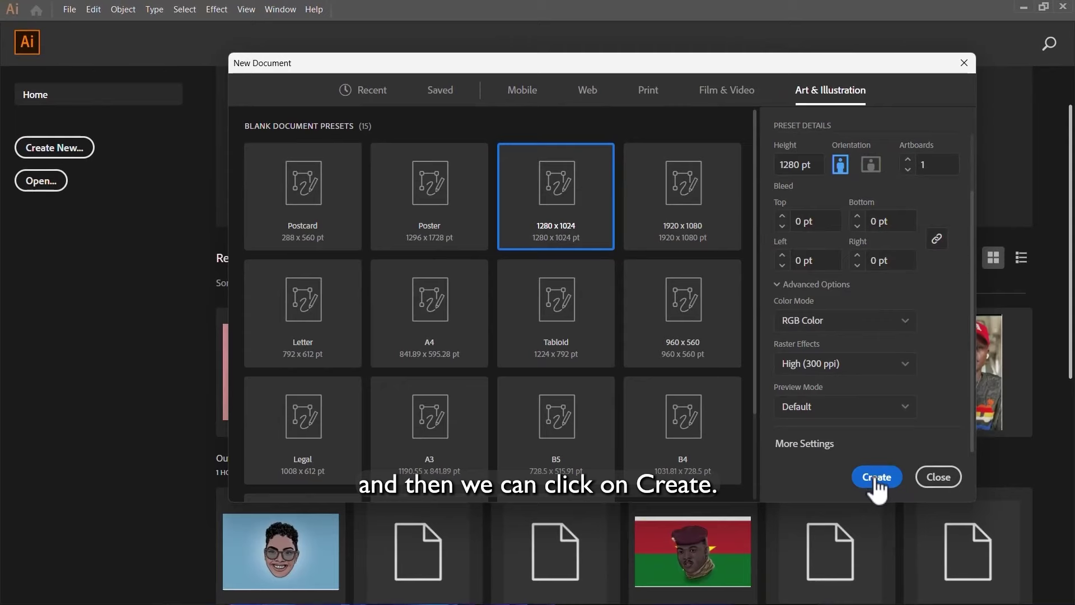
{"action": "left_click", "coordinate": [874, 477]}
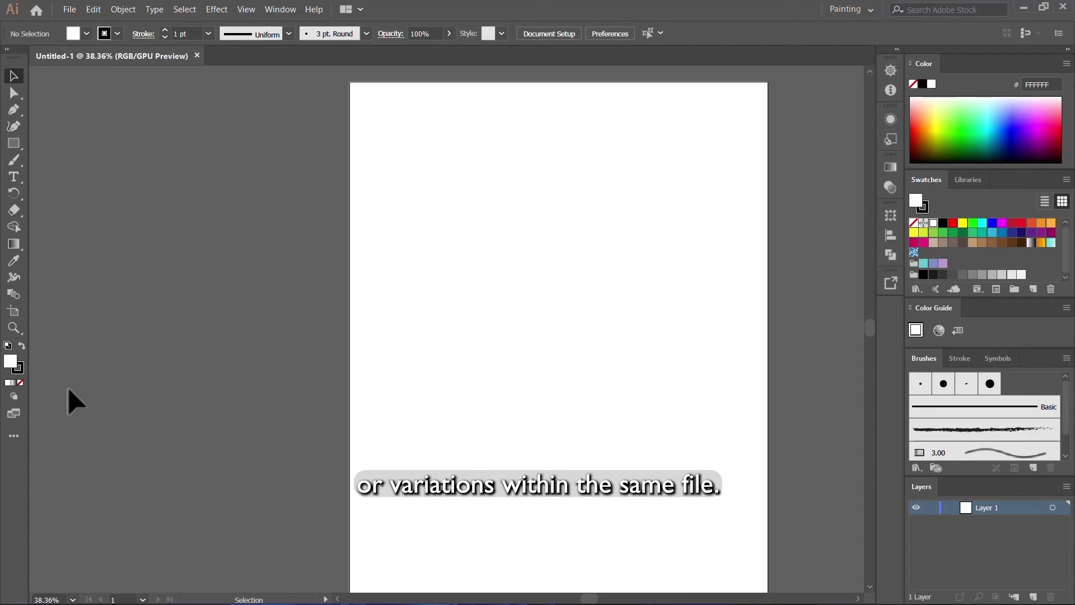
- Widen the artboard to about 1197 pt by extending its left edge outward with the Artboard tool
{"action": "scroll", "coordinate": [200, 351], "scroll_direction": "down", "scroll_amount": 3}
{"action": "scroll", "coordinate": [243, 365], "scroll_direction": "up", "scroll_amount": 2}
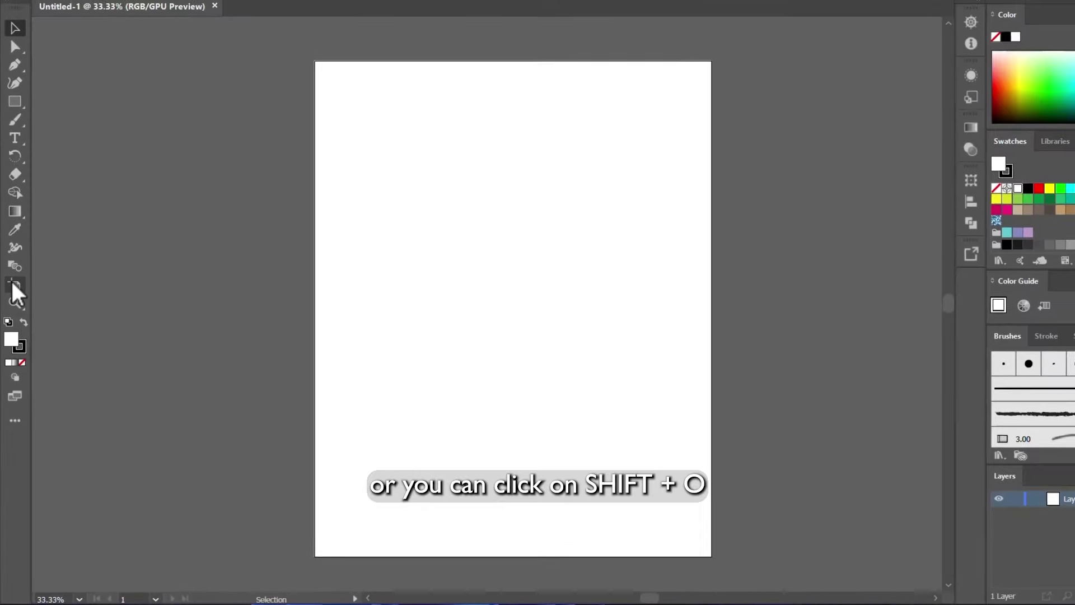
{"action": "left_click", "coordinate": [15, 284]}
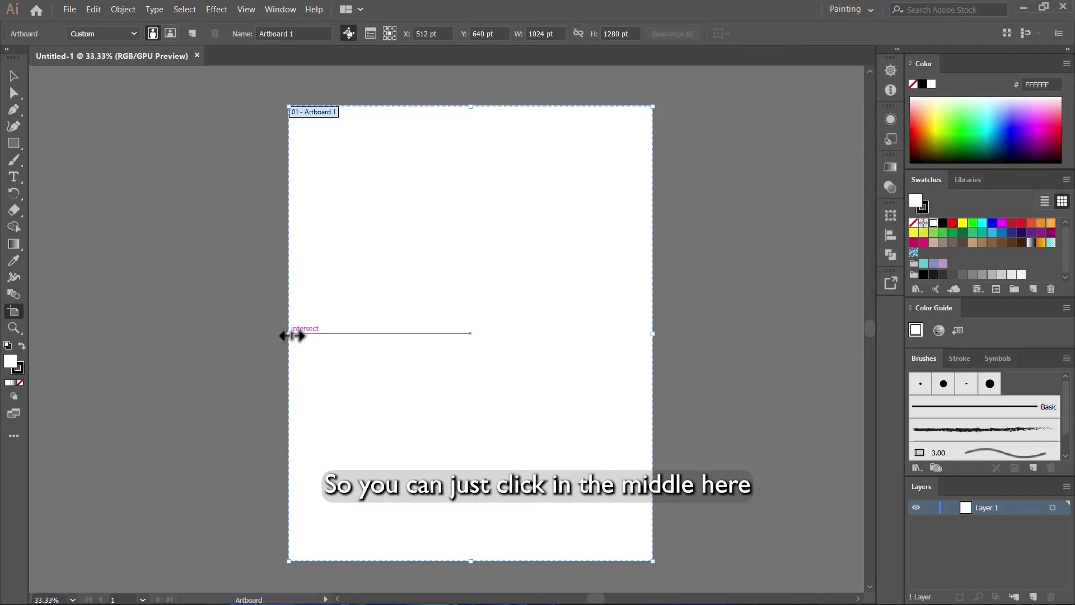
{"action": "left_click_drag", "start_coordinate": [290, 335], "coordinate": [229, 349]}
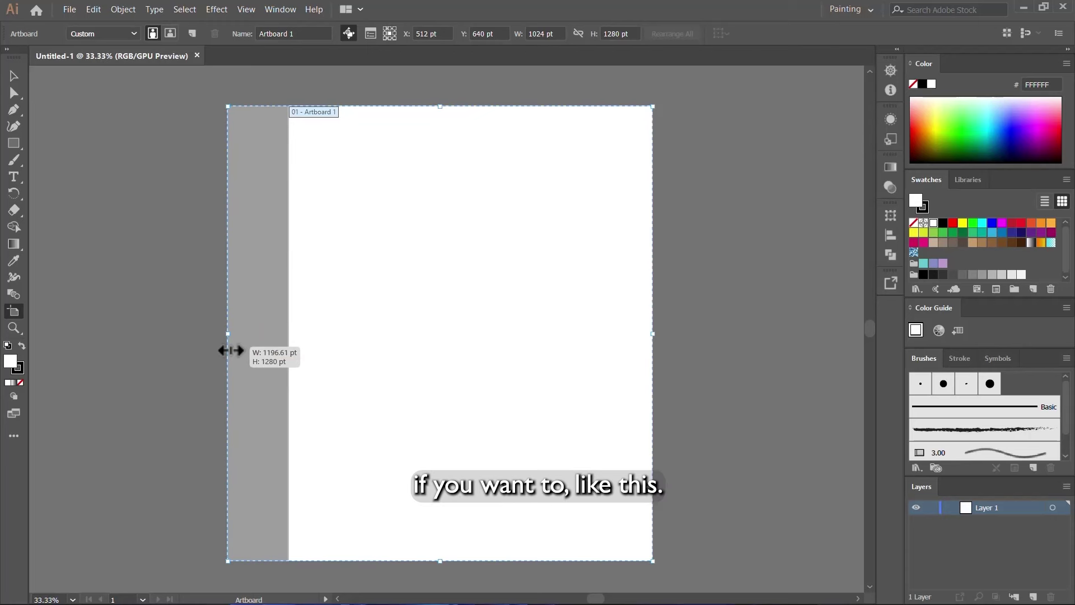
{"action": "left_click_drag", "start_coordinate": [231, 351], "coordinate": [230, 351]}
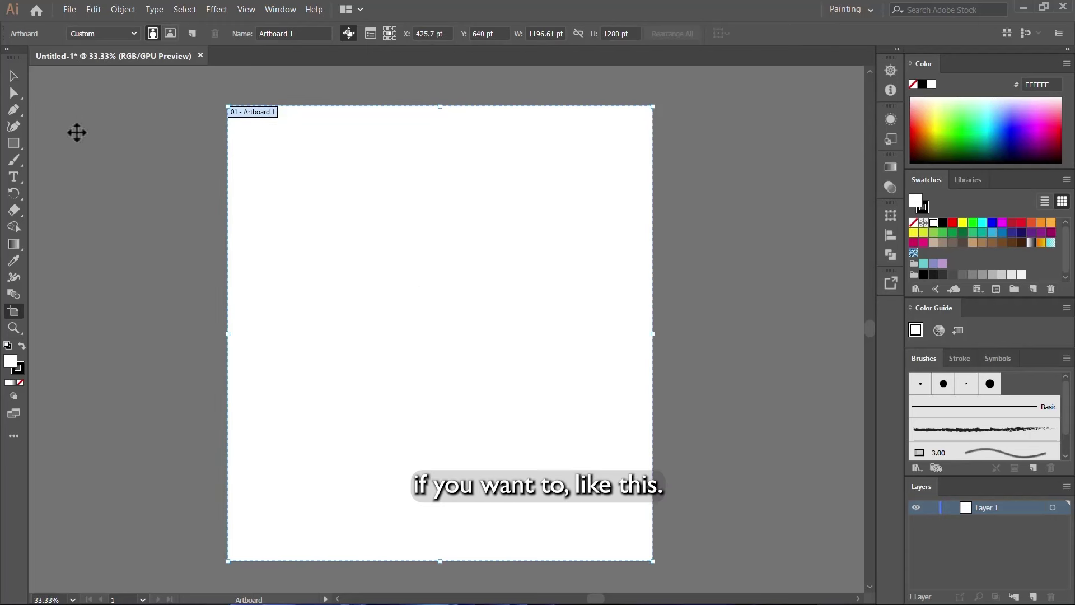
{"action": "left_click", "coordinate": [15, 79]}
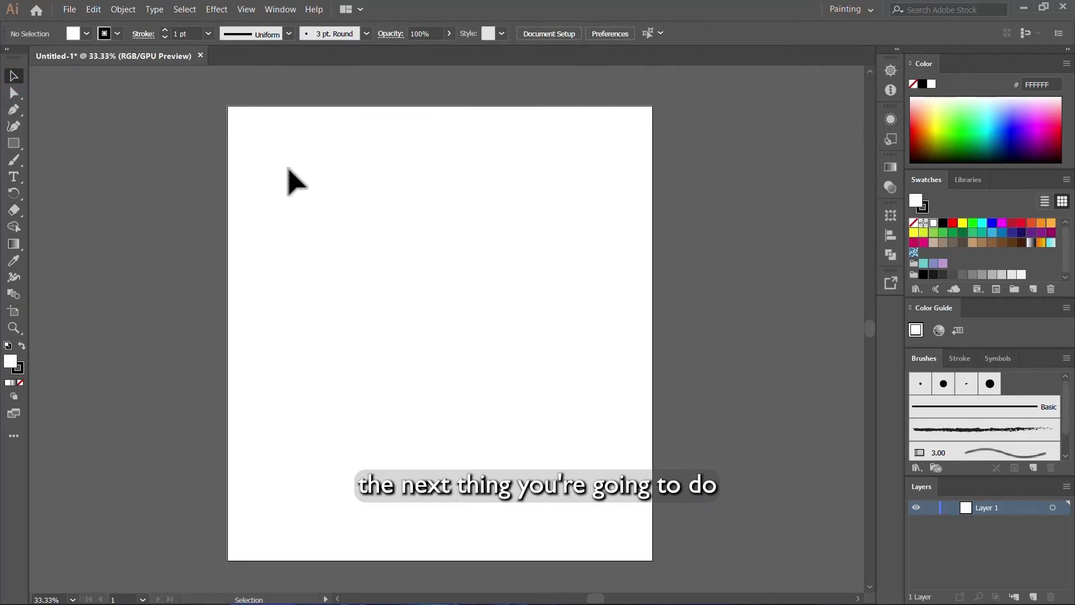
- Place the image 17193893 from the PICS folder onto the artboard as a linked file
{"action": "left_click", "coordinate": [68, 9]}
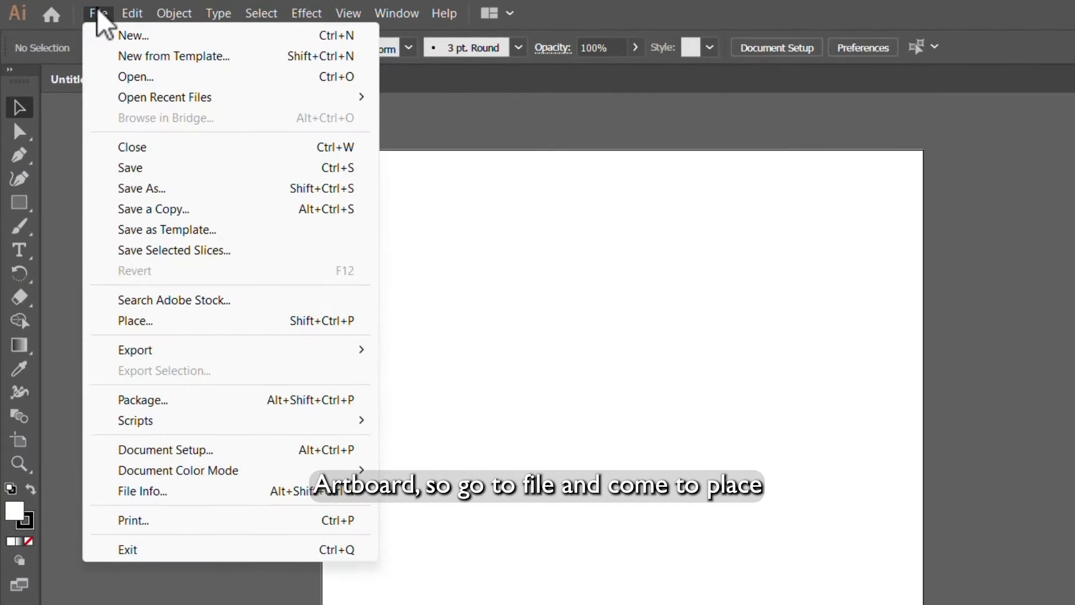
{"action": "left_click", "coordinate": [134, 321]}
{"action": "scroll", "coordinate": [443, 277], "scroll_direction": "down", "scroll_amount": 3}
{"action": "scroll", "coordinate": [508, 305], "scroll_direction": "up", "scroll_amount": 3}
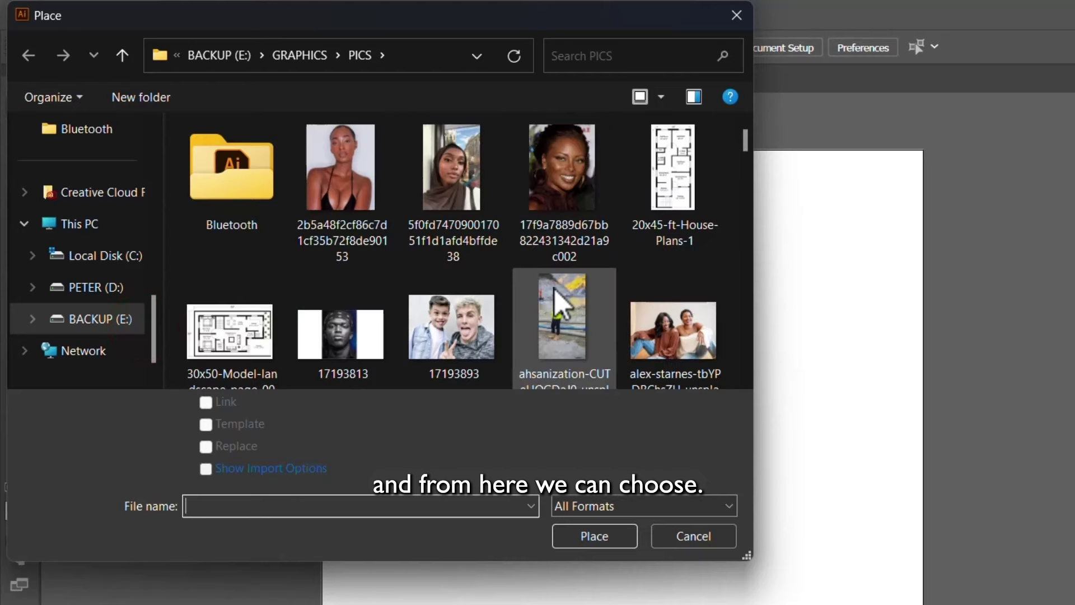
{"action": "left_click", "coordinate": [452, 326]}
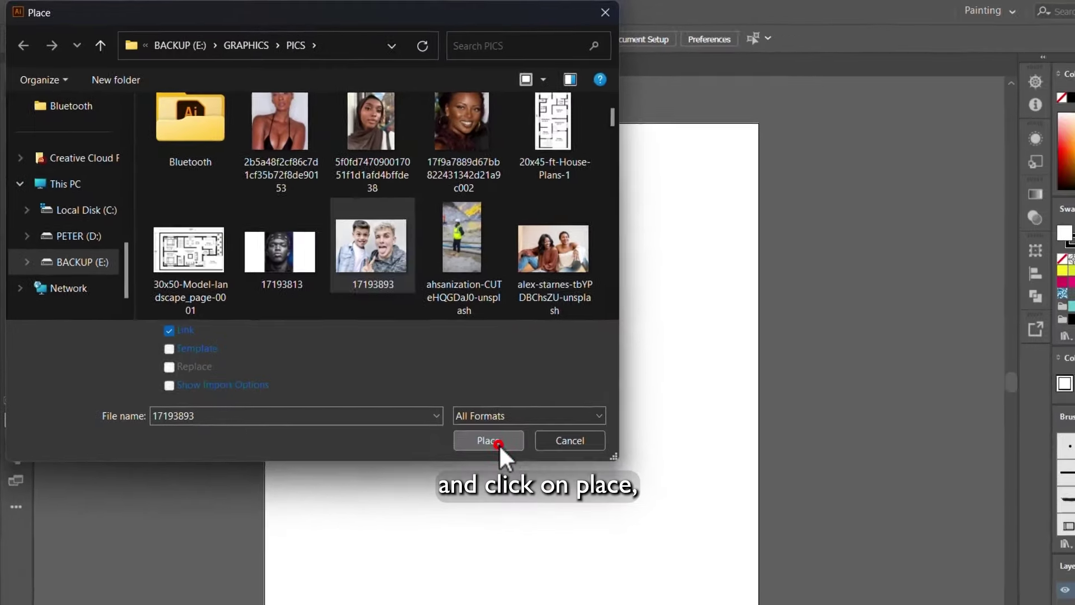
{"action": "left_click", "coordinate": [598, 534]}
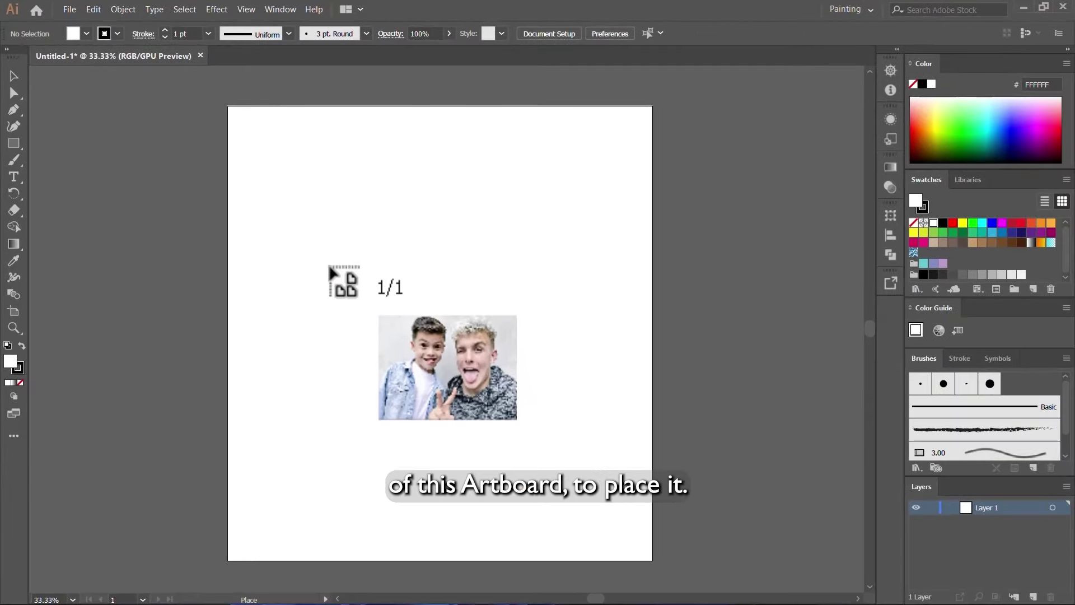
{"action": "left_click", "coordinate": [330, 267]}
- Drop the photo on the artboard at its original size and shift it left toward the artboard's centre
{"action": "key", "text": "ctrl+minus"}
{"action": "key", "text": "ctrl+minus"}
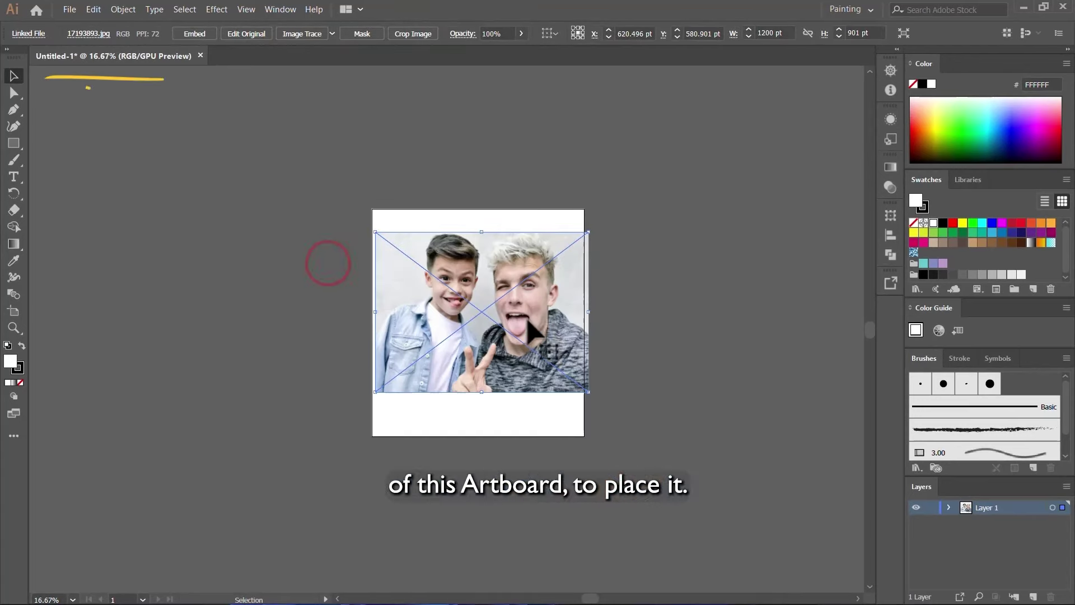
{"action": "mouse_move", "coordinate": [487, 306]}
{"action": "left_mouse_down"}
{"action": "mouse_move", "coordinate": [604, 342]}
{"action": "mouse_move", "coordinate": [444, 335]}
{"action": "mouse_move", "coordinate": [491, 302]}
{"action": "mouse_move", "coordinate": [470, 306]}
{"action": "left_mouse_up"}
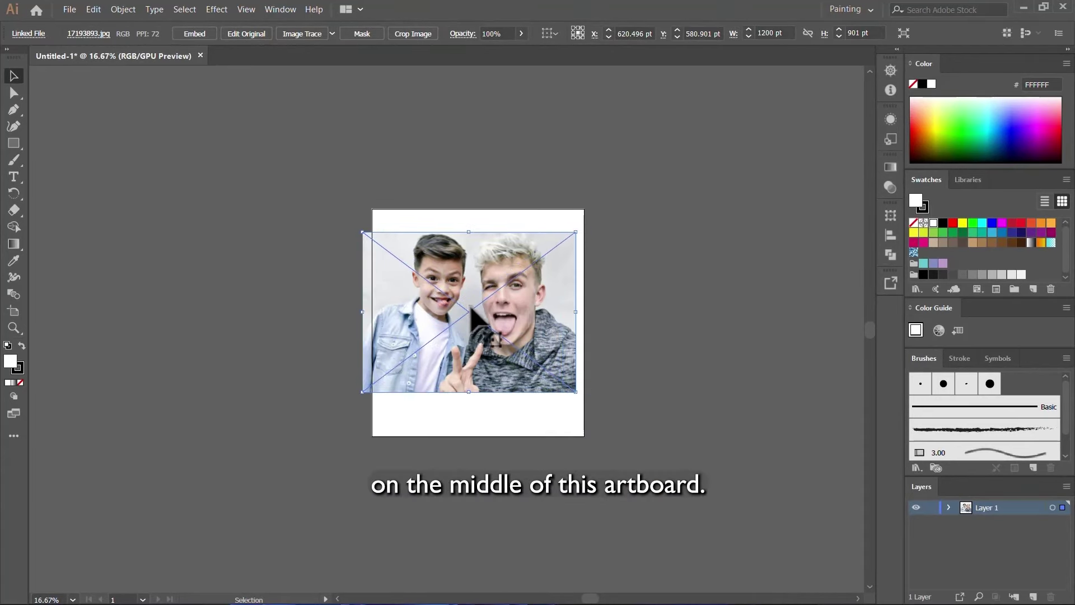
{"action": "scroll", "coordinate": [535, 297], "scroll_direction": "up", "scroll_amount": 2}
{"action": "scroll", "coordinate": [531, 335], "scroll_direction": "up", "scroll_amount": 3}
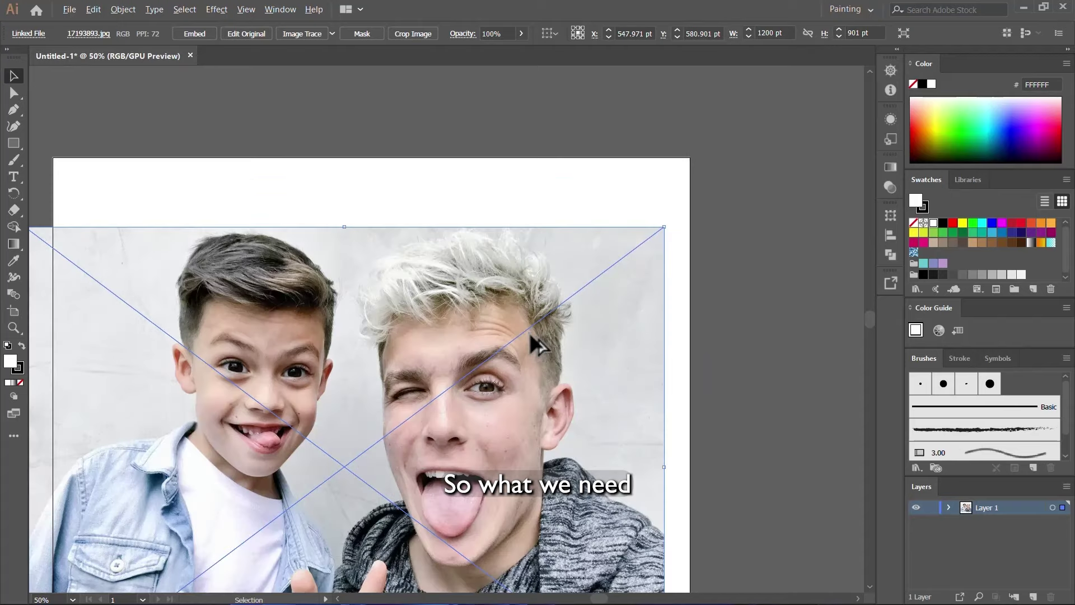
- Enlarge the photo proportionally to about 1667 x 1252 pt and shift it left so the blond man lies over the artboard
{"action": "scroll", "coordinate": [519, 313], "scroll_direction": "down", "scroll_amount": 3}
{"action": "scroll", "coordinate": [571, 399], "scroll_direction": "up", "scroll_amount": 1}
{"action": "scroll", "coordinate": [571, 399], "scroll_direction": "up", "scroll_amount": 2}
{"action": "scroll", "coordinate": [573, 314], "scroll_direction": "down", "scroll_amount": 2}
{"action": "left_click_drag", "start_coordinate": [514, 315], "coordinate": [489, 327]}
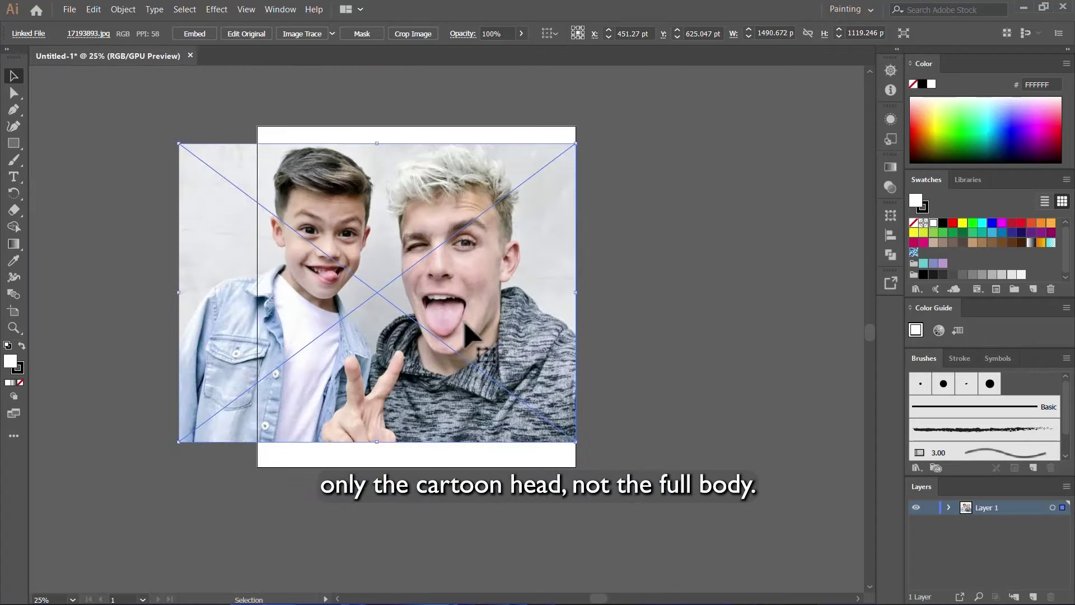
{"action": "left_click_drag", "start_coordinate": [469, 318], "coordinate": [444, 320]}
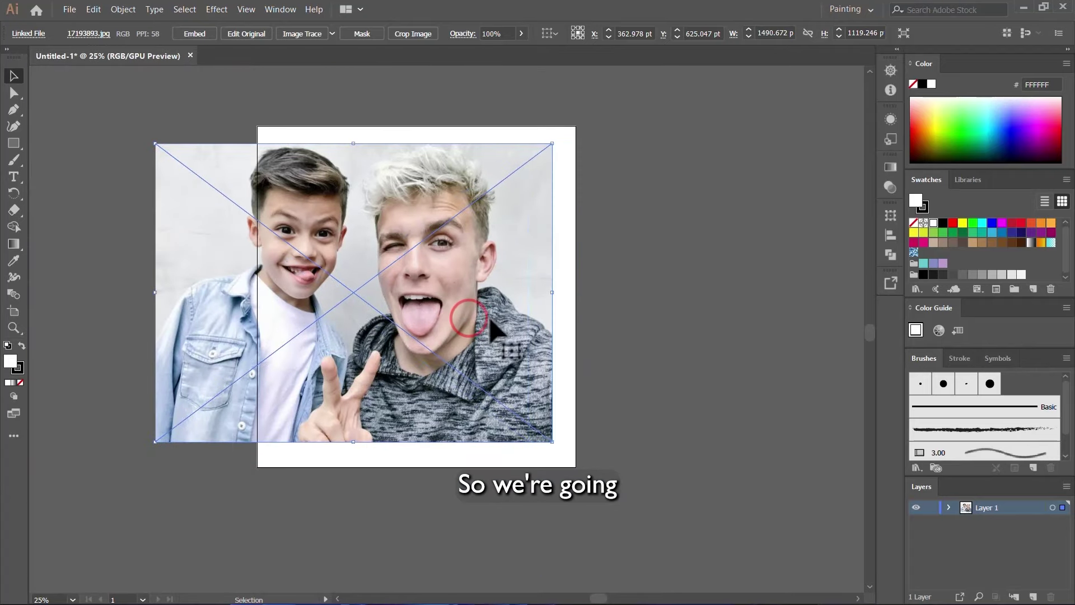
{"action": "key", "text": "ctrl+plus"}
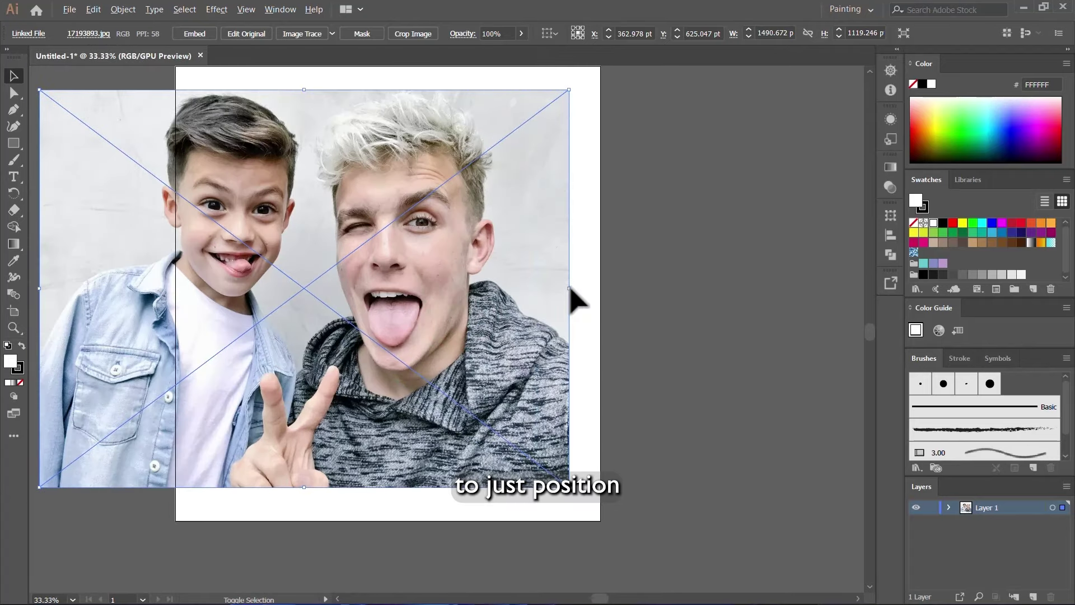
{"action": "left_click_drag", "start_coordinate": [570, 289], "coordinate": [593, 312]}
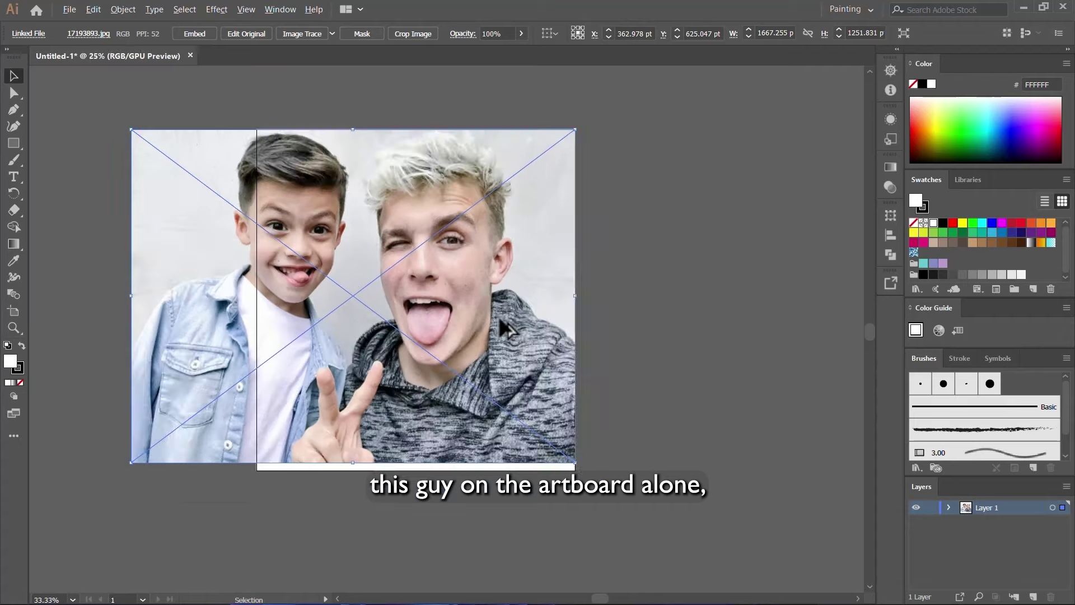
{"action": "scroll", "coordinate": [500, 321], "scroll_direction": "down", "scroll_amount": 1}
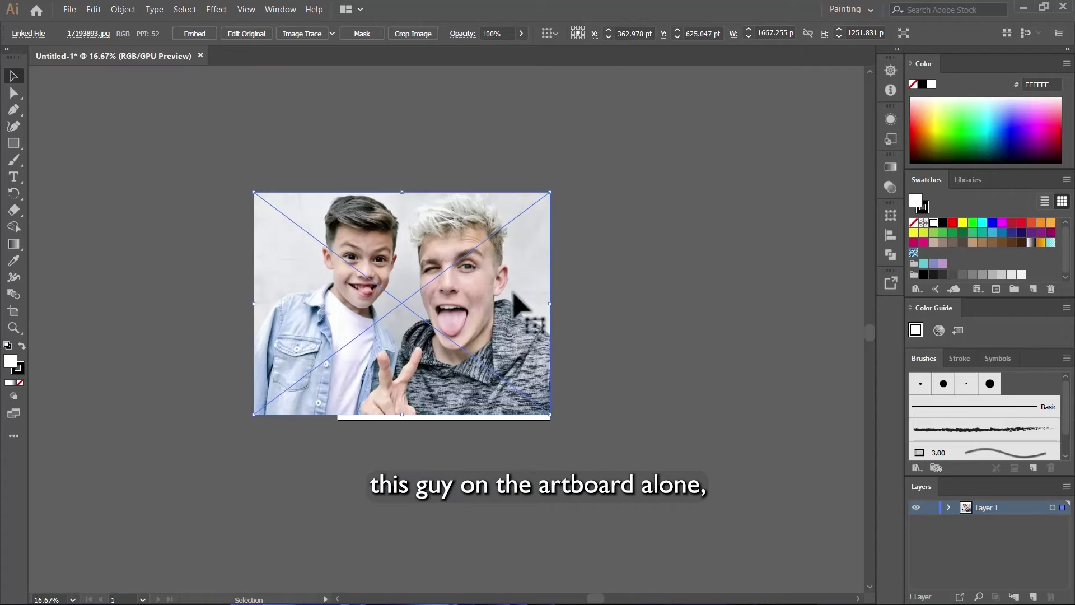
- Crop the photo around the blond man to about 927 x 1137 pt, cutting away most of the boy
{"action": "left_click", "coordinate": [406, 35]}
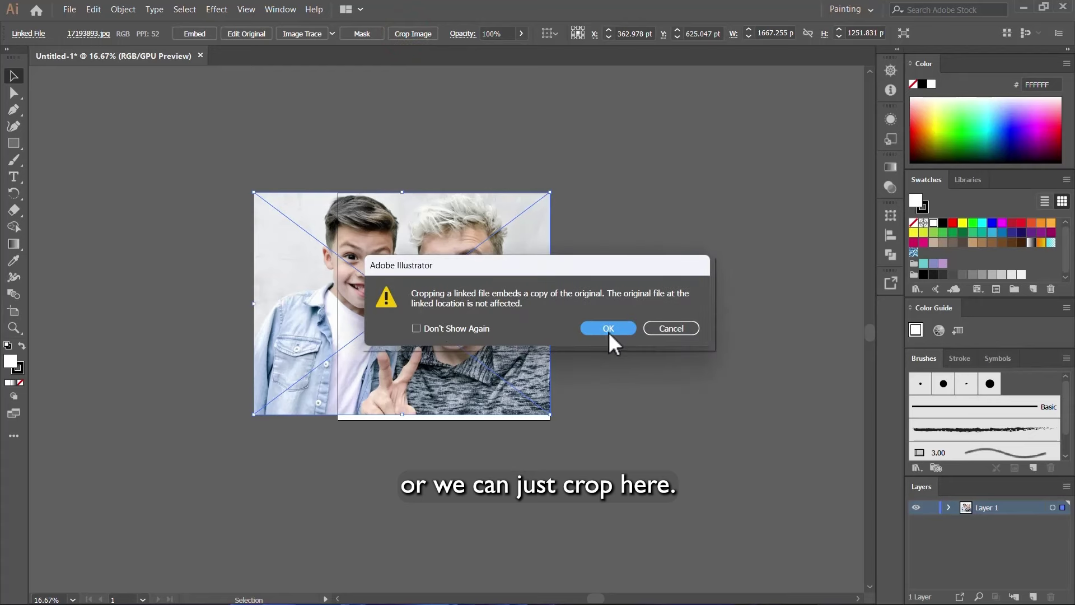
{"action": "left_click", "coordinate": [608, 328]}
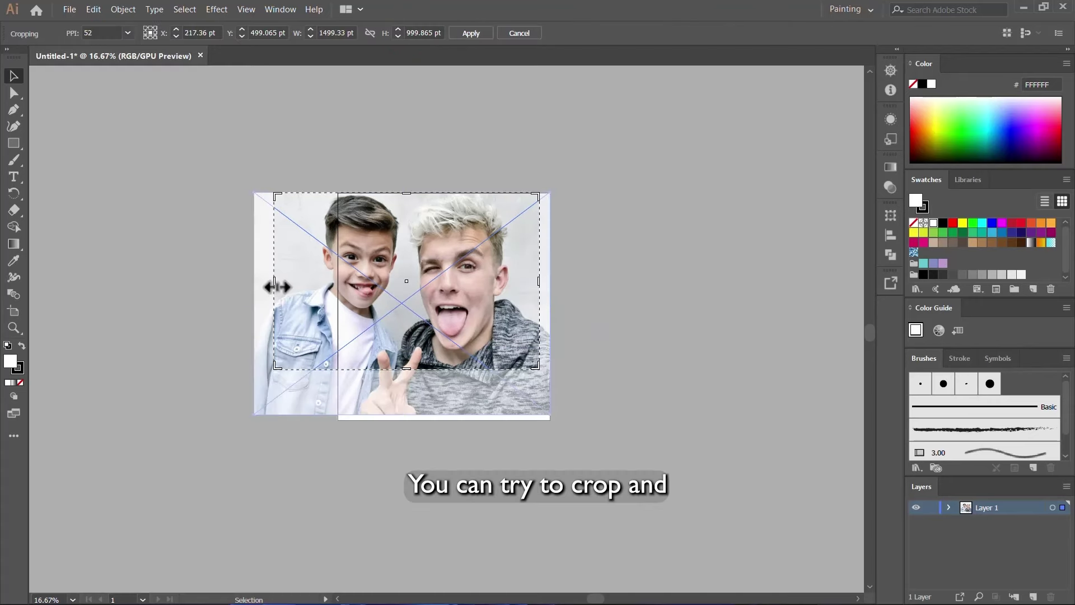
{"action": "left_click_drag", "start_coordinate": [274, 284], "coordinate": [392, 339]}
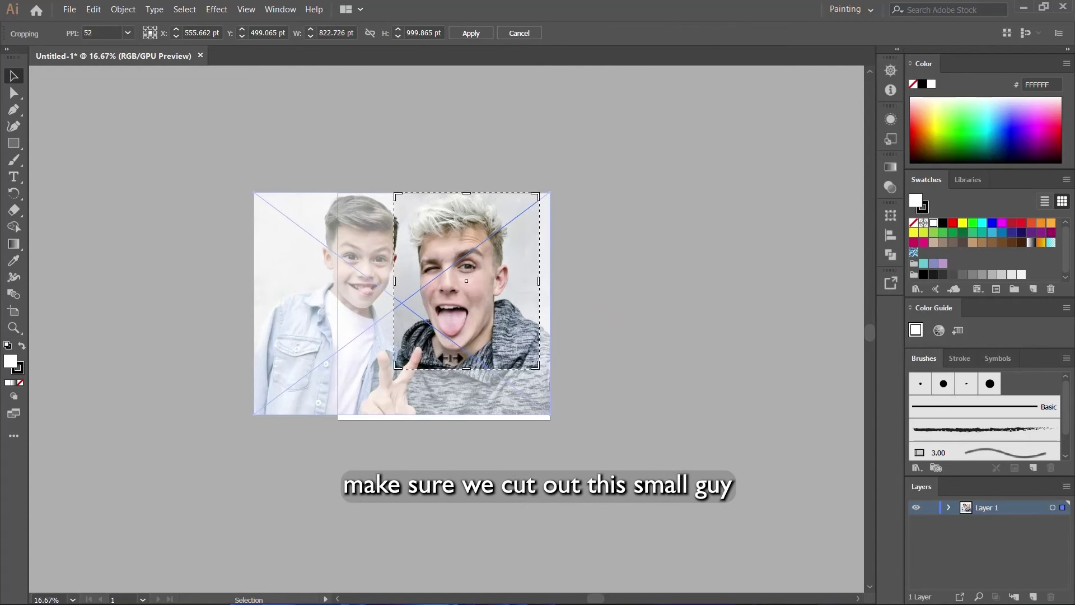
{"action": "left_click_drag", "start_coordinate": [467, 375], "coordinate": [468, 394]}
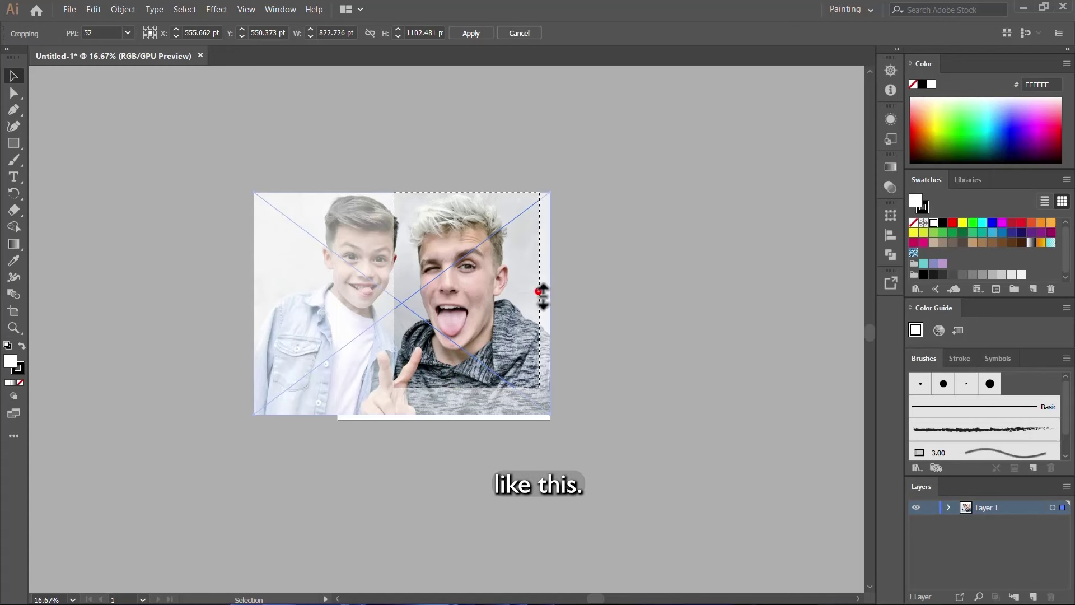
{"action": "left_click_drag", "start_coordinate": [543, 295], "coordinate": [549, 290]}
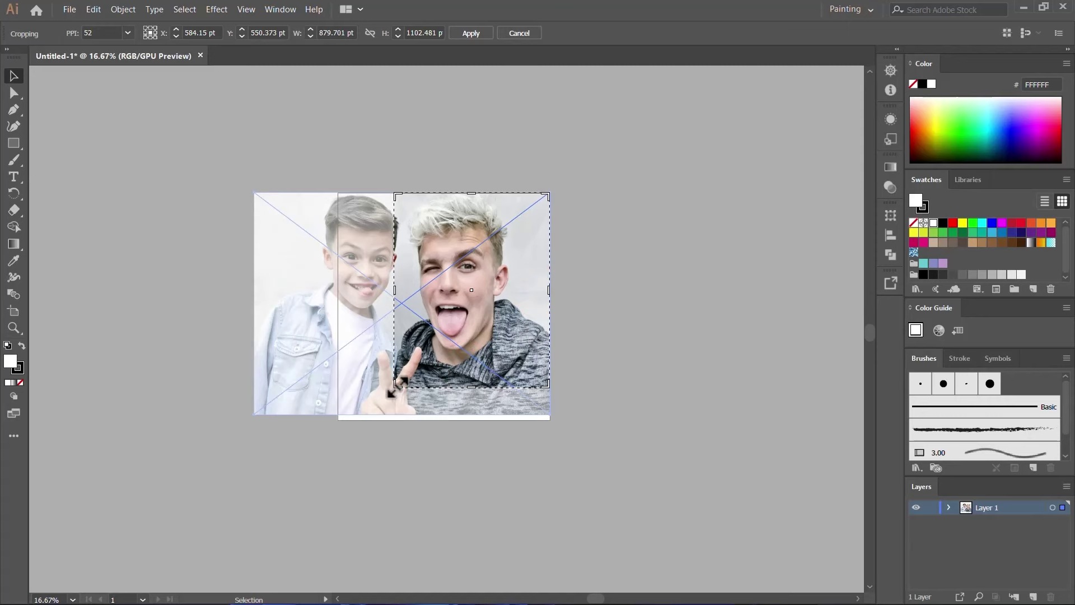
{"action": "left_click_drag", "start_coordinate": [396, 388], "coordinate": [386, 392]}
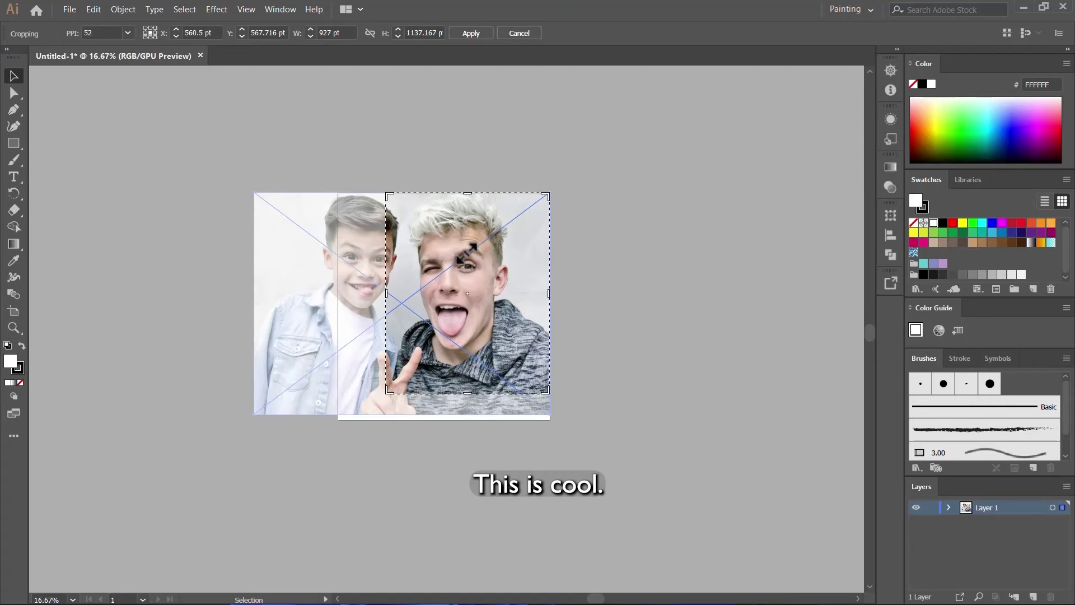
{"action": "left_click", "coordinate": [481, 36]}
- Move the cropped photo inside the artboard, enlarge it to about 1019 x 1248 pt, and deselect it
{"action": "scroll", "coordinate": [504, 353], "scroll_direction": "up", "scroll_amount": 1}
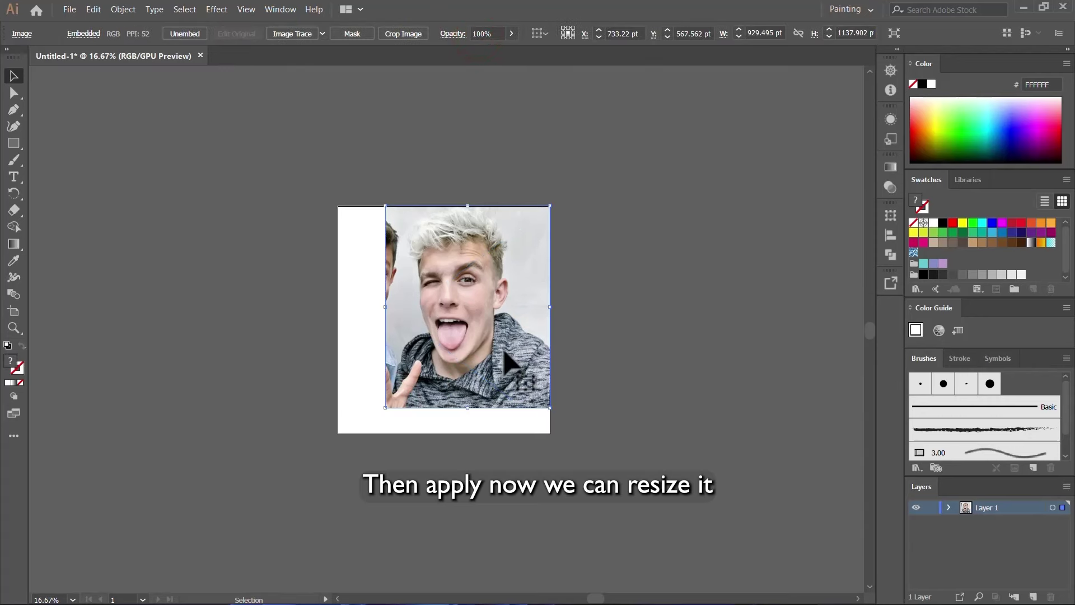
{"action": "left_click_drag", "start_coordinate": [520, 336], "coordinate": [506, 354]}
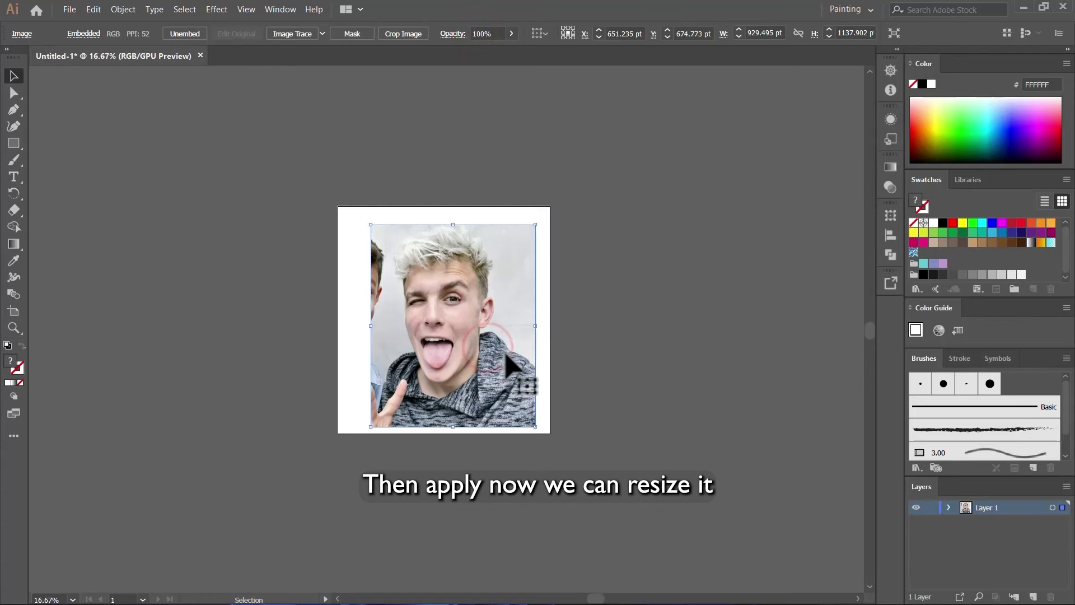
{"action": "scroll", "coordinate": [506, 364], "scroll_direction": "up", "scroll_amount": 2}
{"action": "left_click_drag", "start_coordinate": [564, 296], "coordinate": [592, 305]}
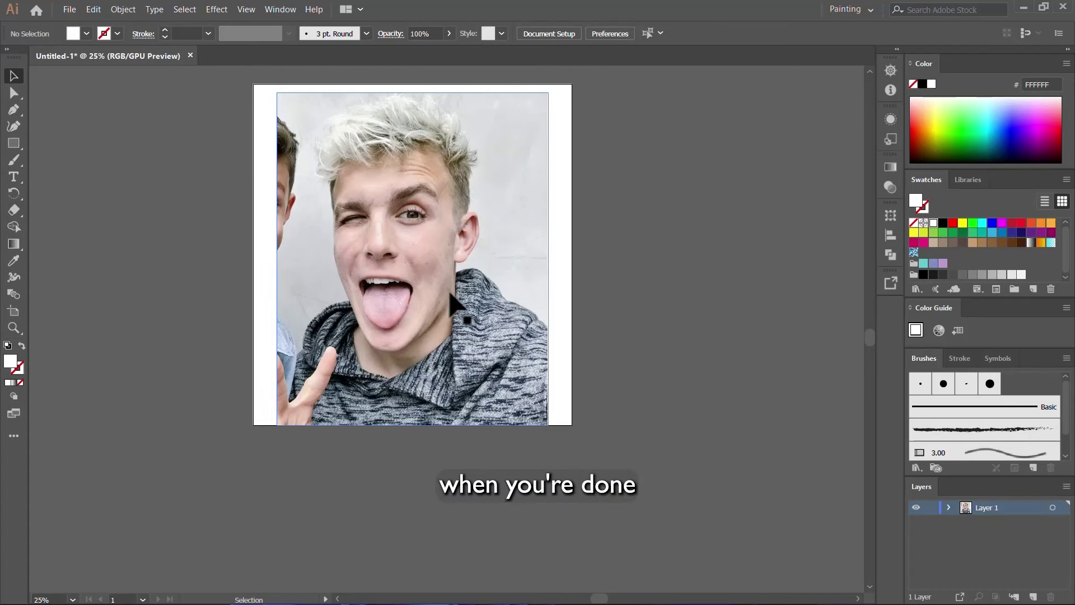
{"action": "scroll", "coordinate": [464, 280], "scroll_direction": "down", "scroll_amount": 2}
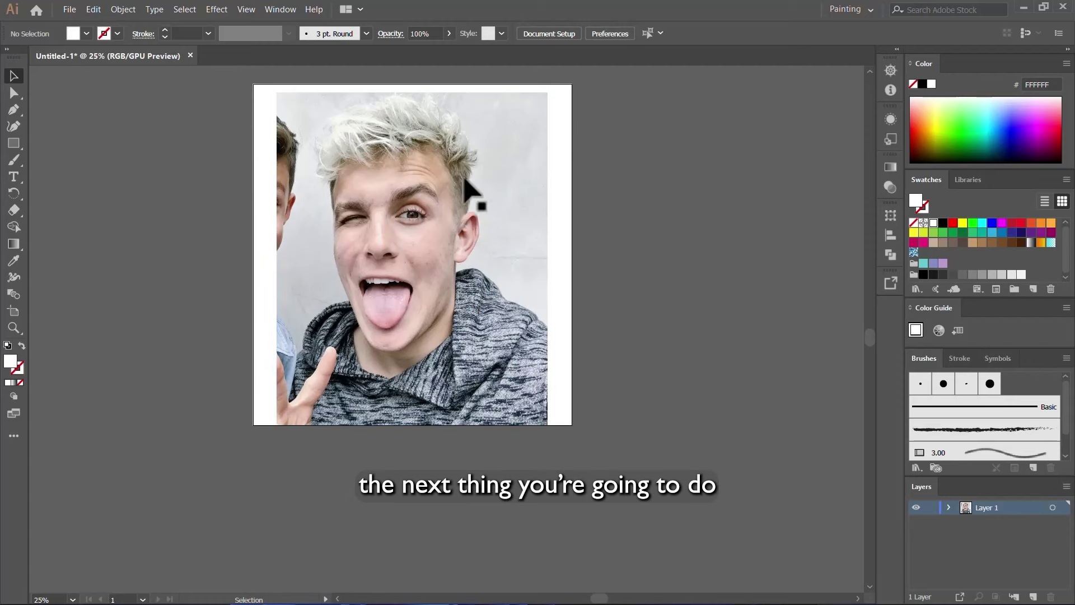
- Lower the cropped photo's opacity so it serves as a faded tracing reference
{"action": "left_click", "coordinate": [454, 245]}
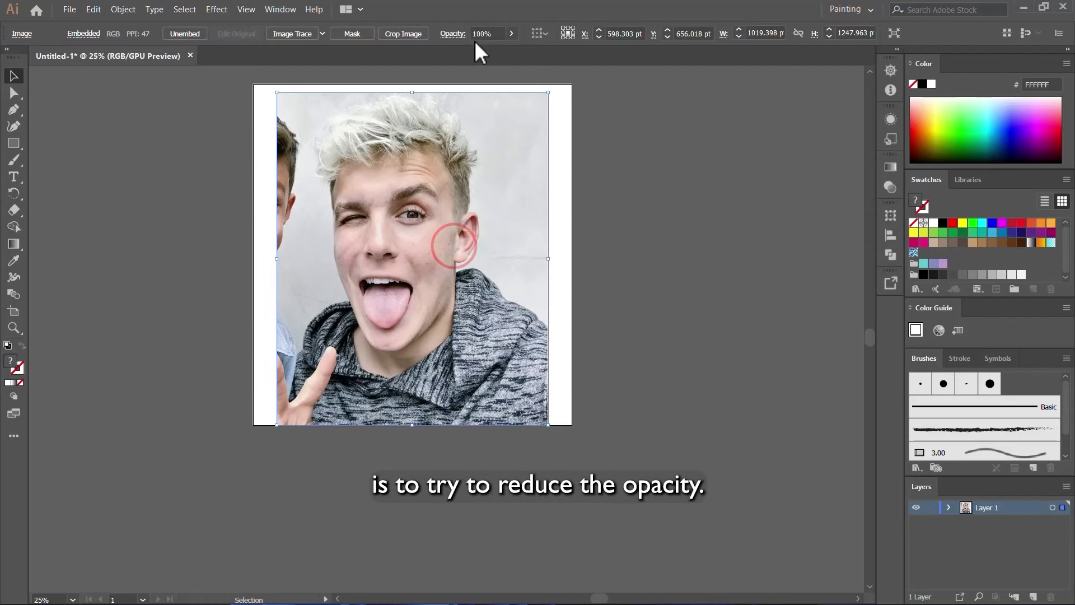
{"action": "left_click", "coordinate": [511, 34]}
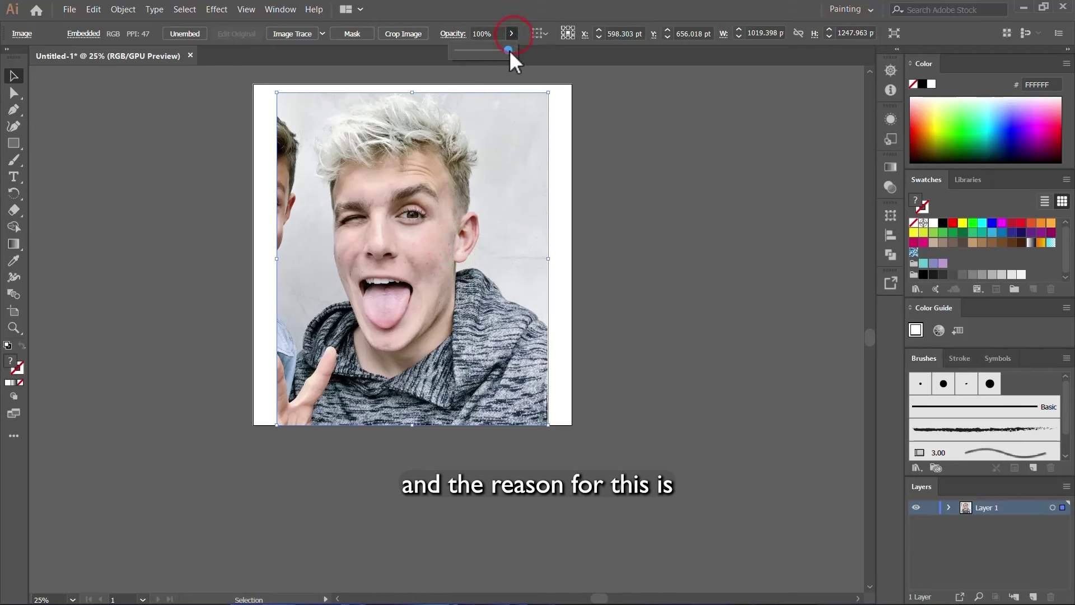
{"action": "left_click_drag", "start_coordinate": [502, 52], "coordinate": [500, 52]}
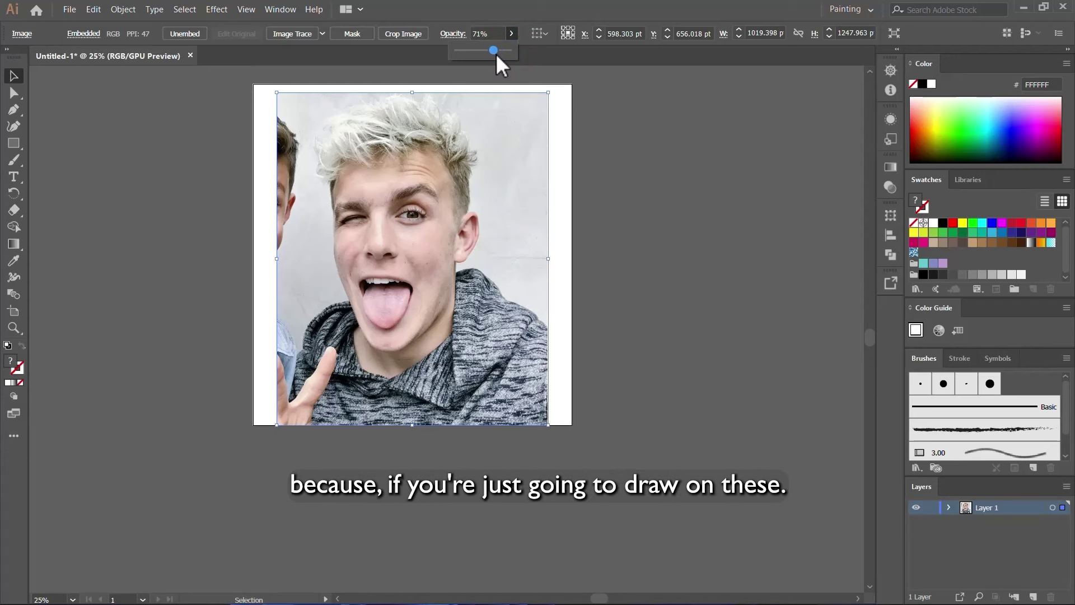
{"action": "left_click_drag", "start_coordinate": [494, 55], "coordinate": [494, 55]}
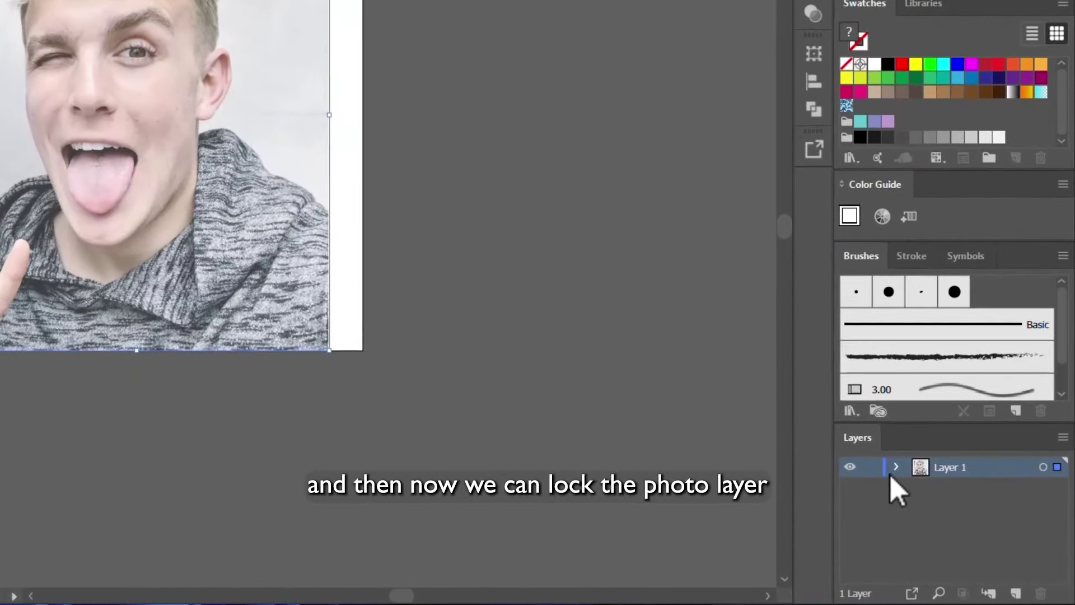
- Lock the layer containing the photo and add a new layer above it named Line Art
{"action": "left_click", "coordinate": [876, 466]}
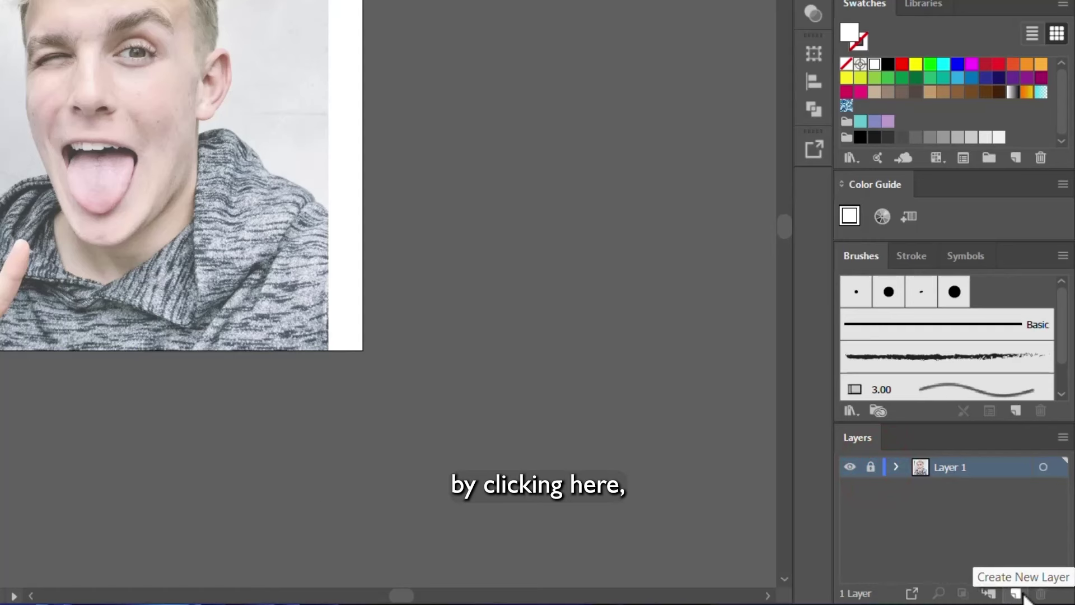
{"action": "left_click", "coordinate": [1016, 593]}
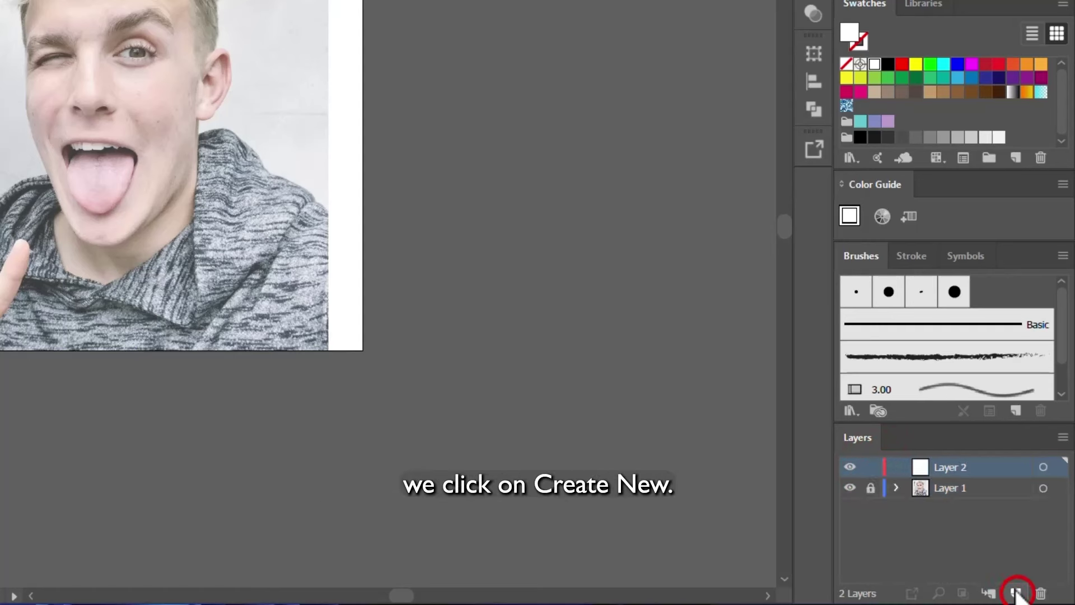
{"action": "double_click", "coordinate": [958, 468]}
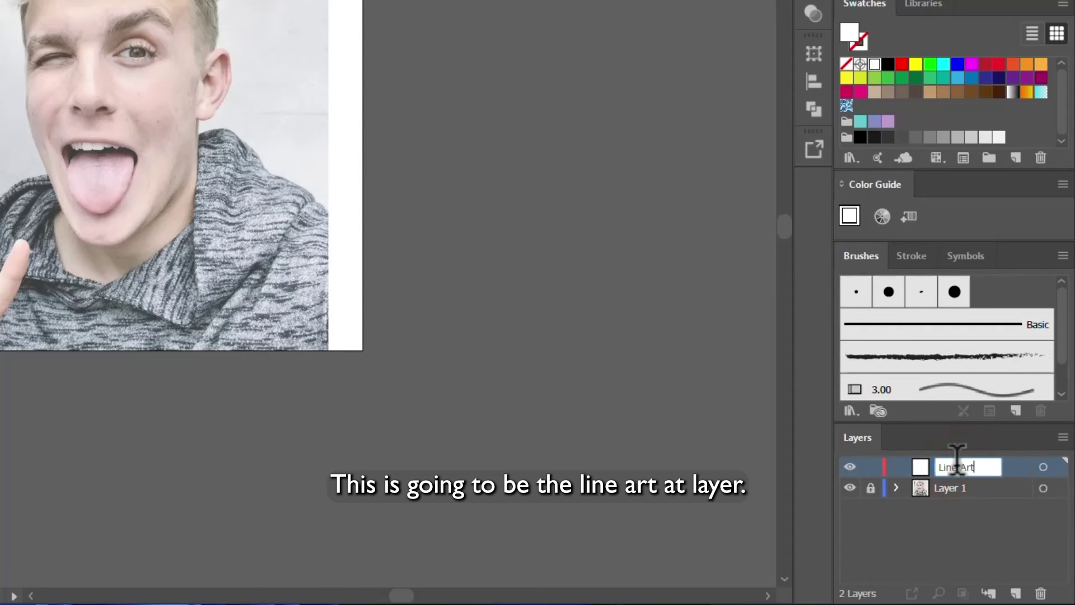
- Rename the photo's layer as PhotoLayer and make Line Art the active layer
{"action": "double_click", "coordinate": [960, 497]}
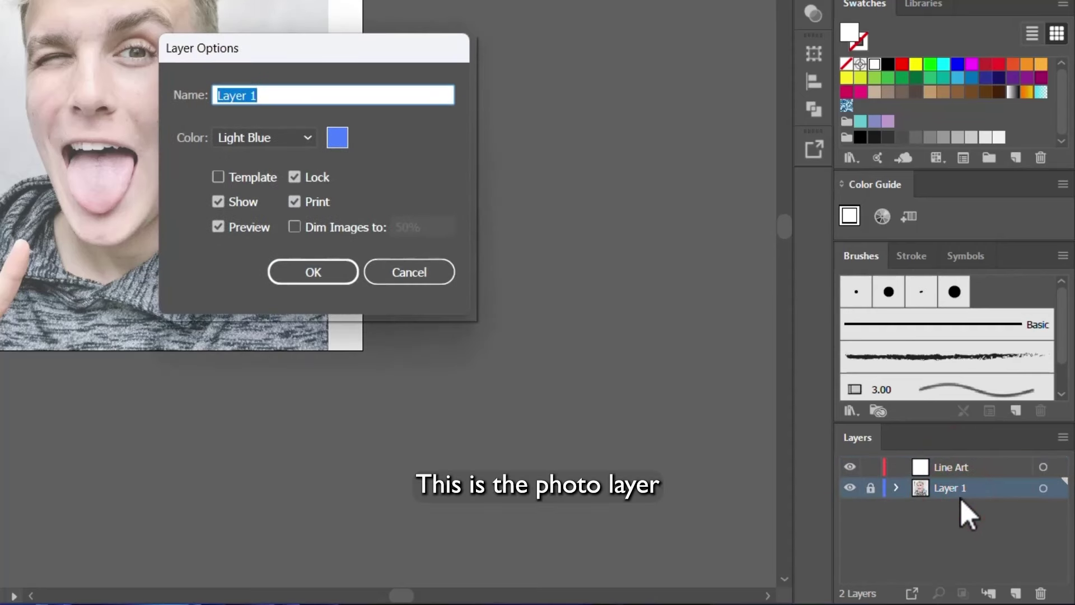
{"action": "type", "text": "PhotoLay"}
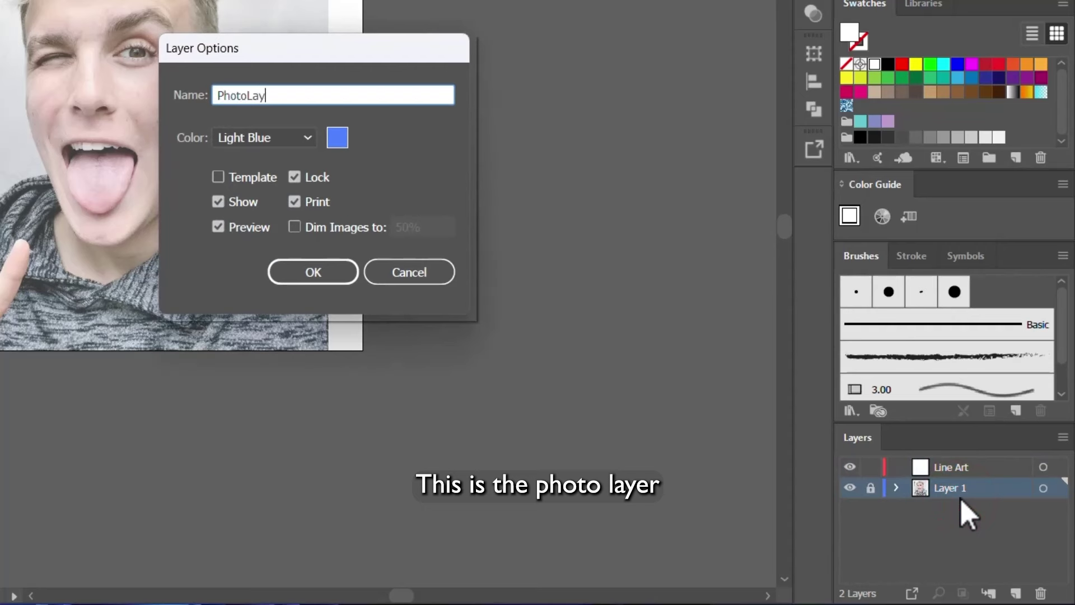
{"action": "type", "text": "er"}
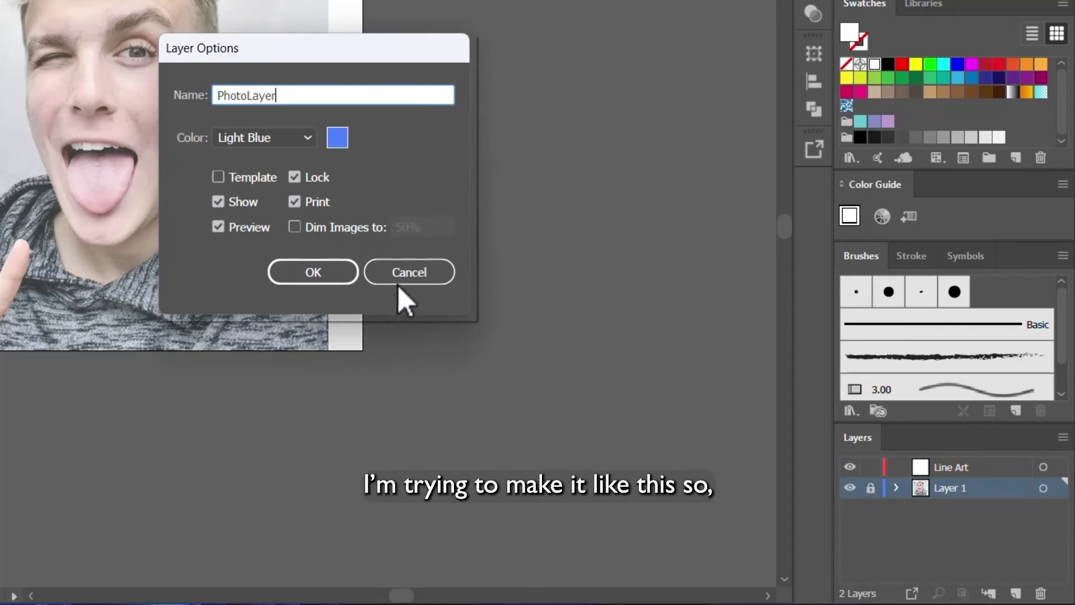
{"action": "left_click", "coordinate": [323, 272]}
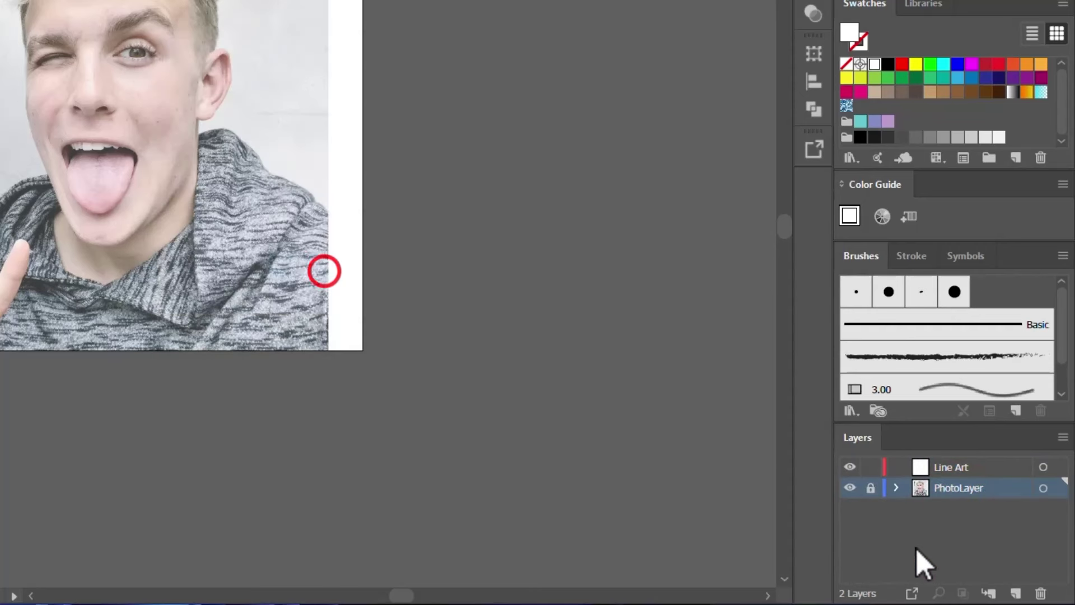
{"action": "left_click", "coordinate": [942, 470]}
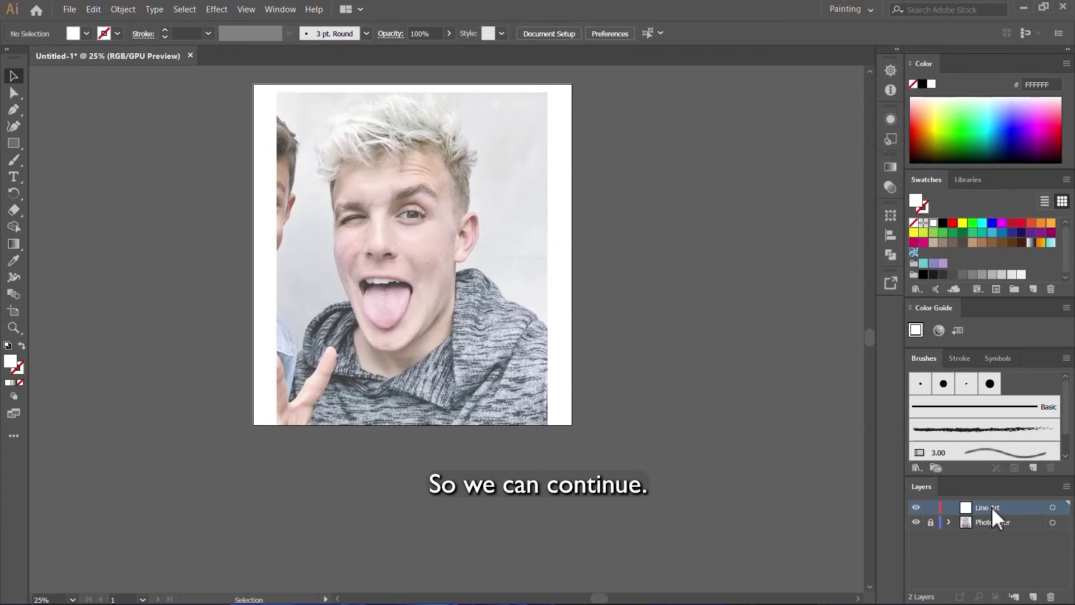
- Draw two curved test strokes with the Paintbrush tool on the empty canvas beside the artboard
{"action": "left_click_drag", "start_coordinate": [18, 160], "coordinate": [197, 159]}
{"action": "left_click", "coordinate": [77, 163]}
{"action": "mouse_move", "coordinate": [165, 138]}
{"action": "left_mouse_down"}
{"action": "mouse_move", "coordinate": [232, 136]}
{"action": "mouse_move", "coordinate": [409, 227]}
{"action": "left_mouse_up"}
{"action": "scroll", "coordinate": [410, 227], "scroll_direction": "down", "scroll_amount": 1}
{"action": "scroll", "coordinate": [402, 219], "scroll_direction": "up", "scroll_amount": 3}
{"action": "key", "text": "v"}
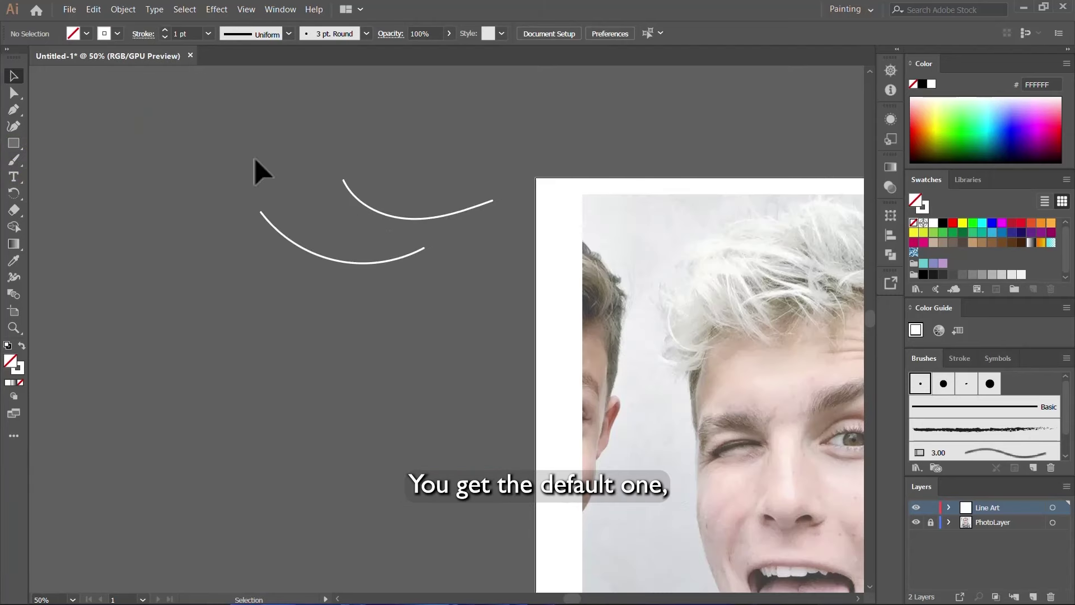
- Select both test strokes, view the available width profiles, and delete the strokes
{"action": "left_click_drag", "start_coordinate": [255, 158], "coordinate": [401, 287]}
{"action": "left_click", "coordinate": [269, 31]}
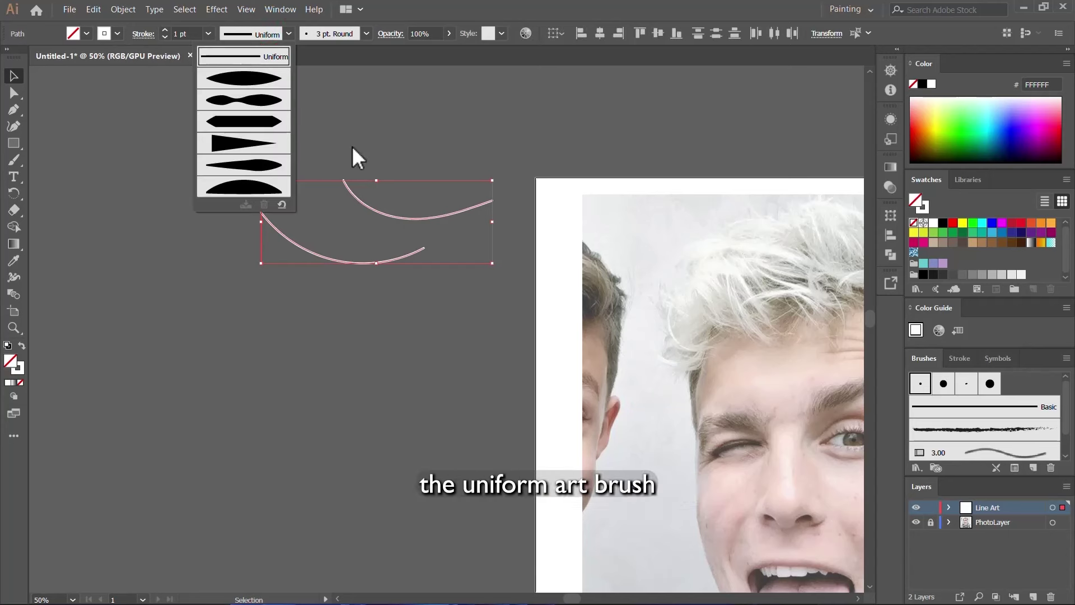
{"action": "left_click", "coordinate": [363, 213]}
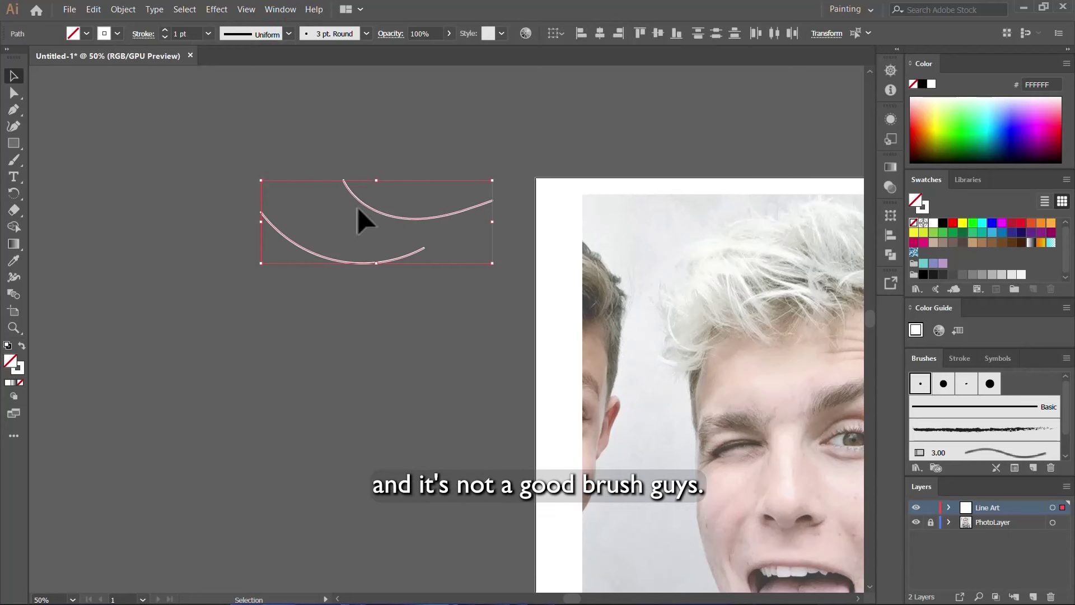
{"action": "key", "text": "Delete"}
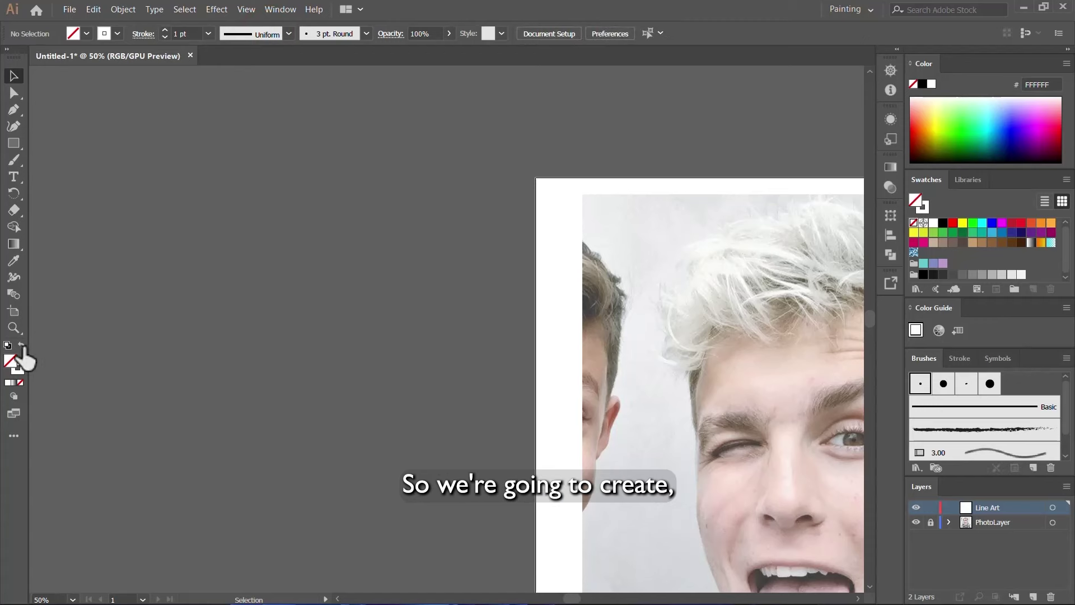
- Set the stroke colour to black and draw a long straight horizontal line on the empty canvas beside the artboard
{"action": "double_click", "coordinate": [18, 366]}
{"action": "left_click_drag", "start_coordinate": [376, 349], "coordinate": [368, 395]}
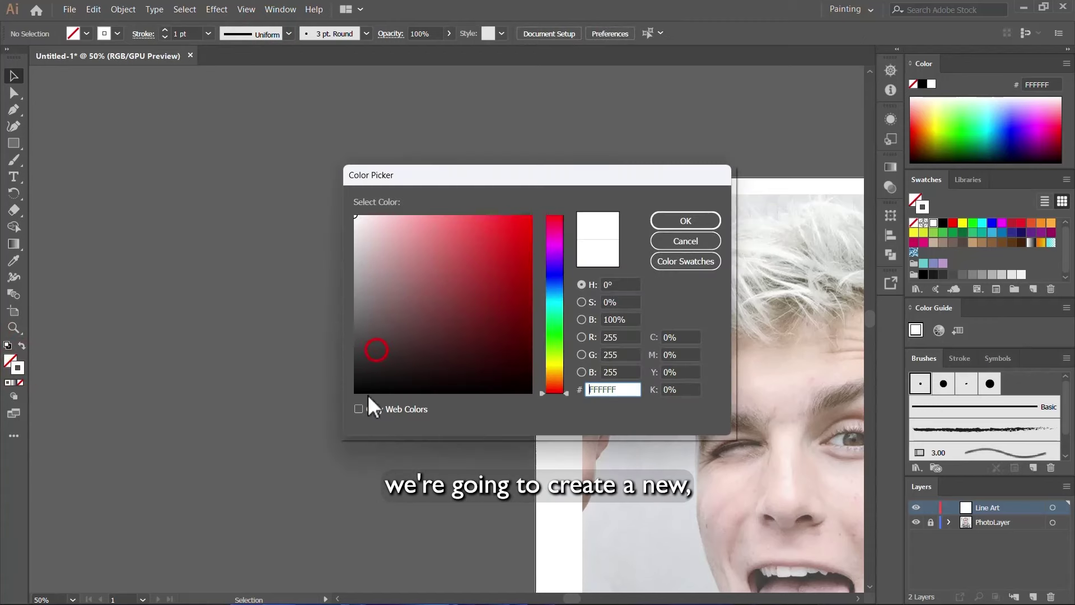
{"action": "left_click", "coordinate": [403, 363]}
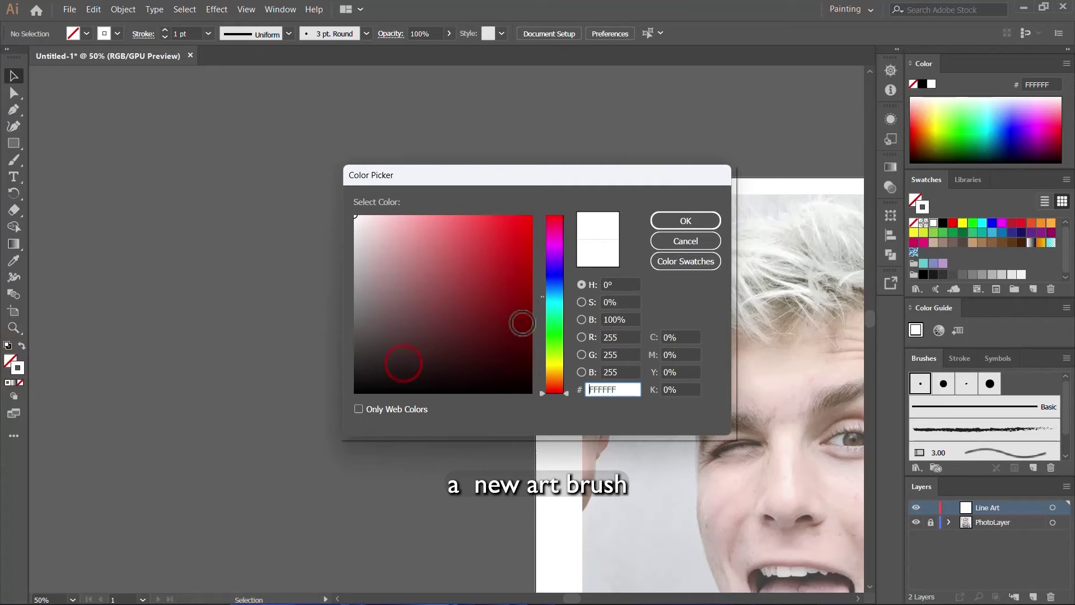
{"action": "left_click", "coordinate": [314, 342]}
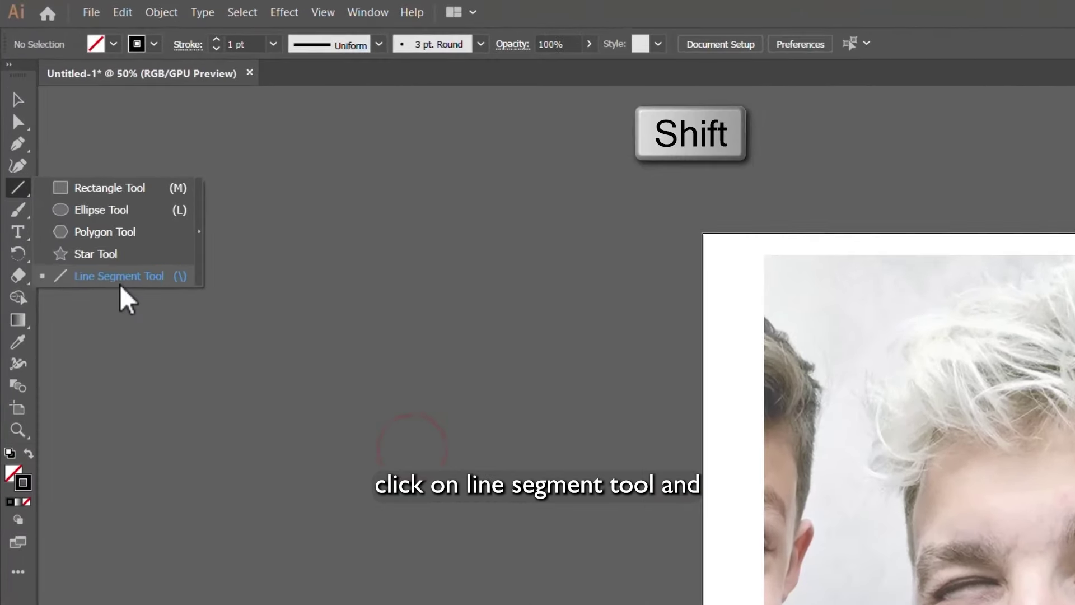
{"action": "left_click", "coordinate": [108, 242]}
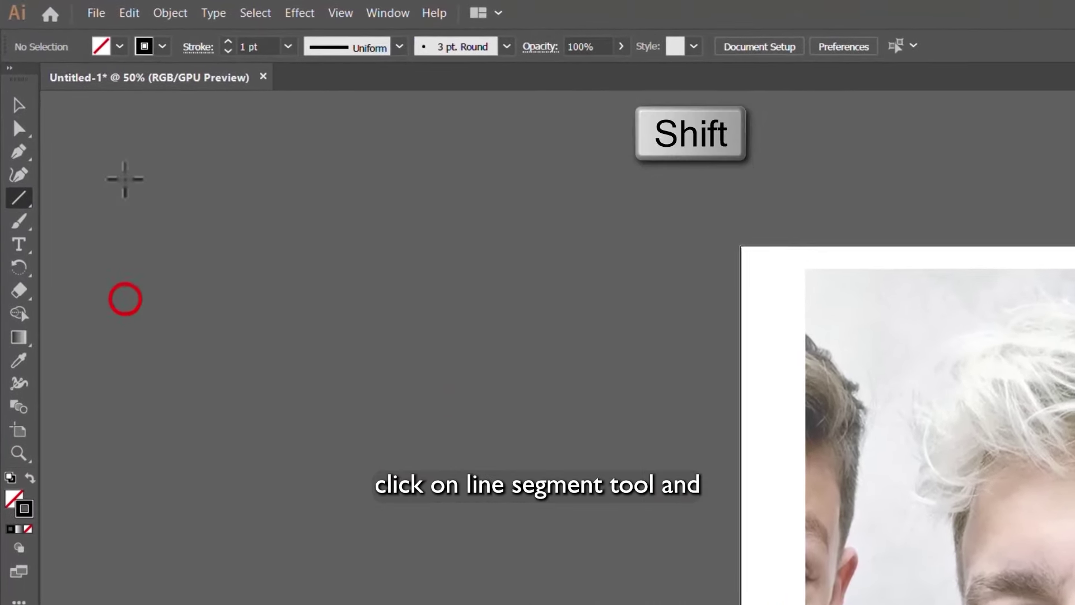
{"action": "left_click_drag", "start_coordinate": [76, 170], "coordinate": [555, 177]}
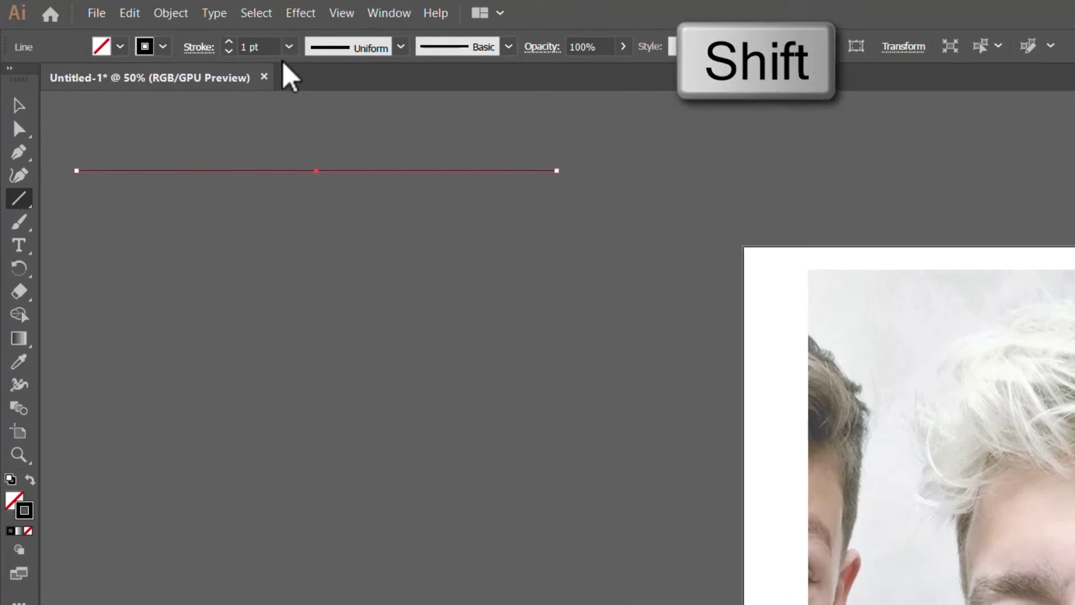
- Set the line's stroke weight to 3 pt and apply Width Profile 1 to it
{"action": "left_click", "coordinate": [289, 47]}
{"action": "left_click", "coordinate": [324, 174]}
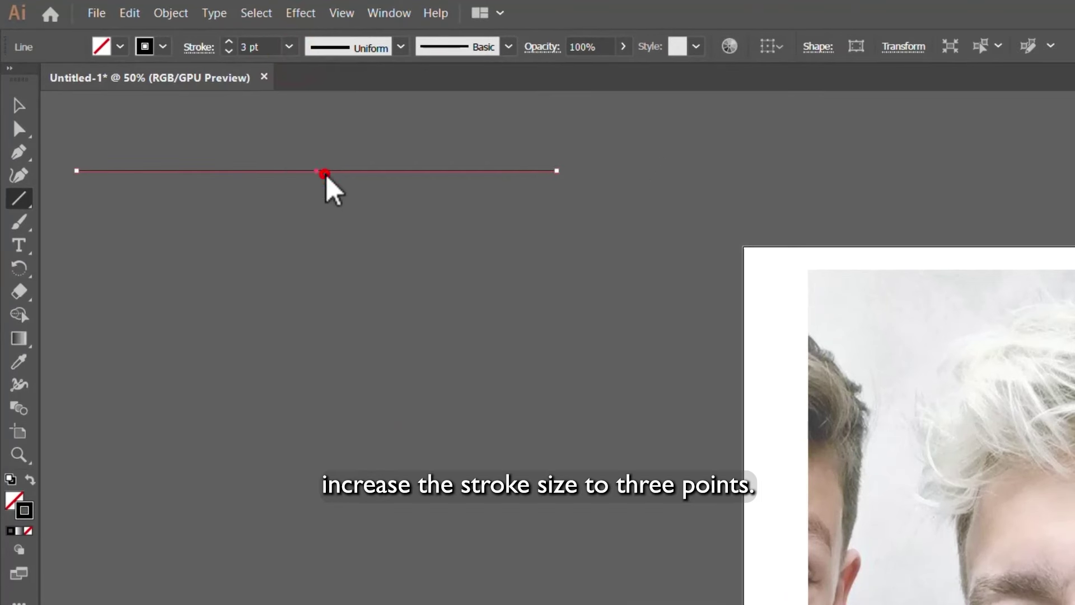
{"action": "left_click", "coordinate": [352, 60]}
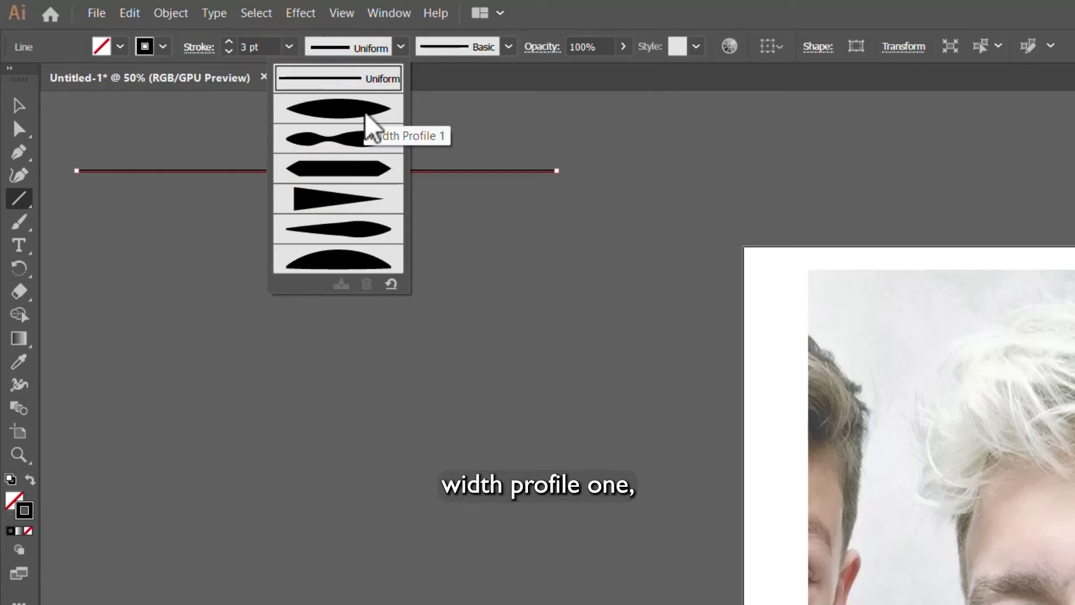
{"action": "left_click", "coordinate": [363, 111]}
- Create a new art brush from the tapered line, named Art Brush 1, with Stretch to Fit Stroke Length
{"action": "left_click", "coordinate": [475, 45]}
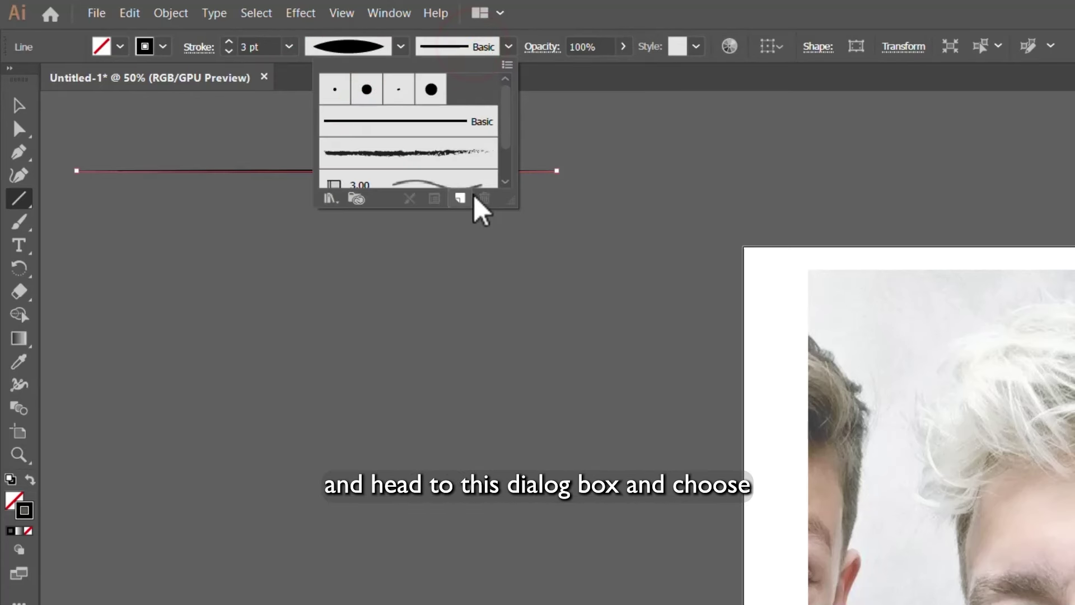
{"action": "left_click", "coordinate": [461, 199]}
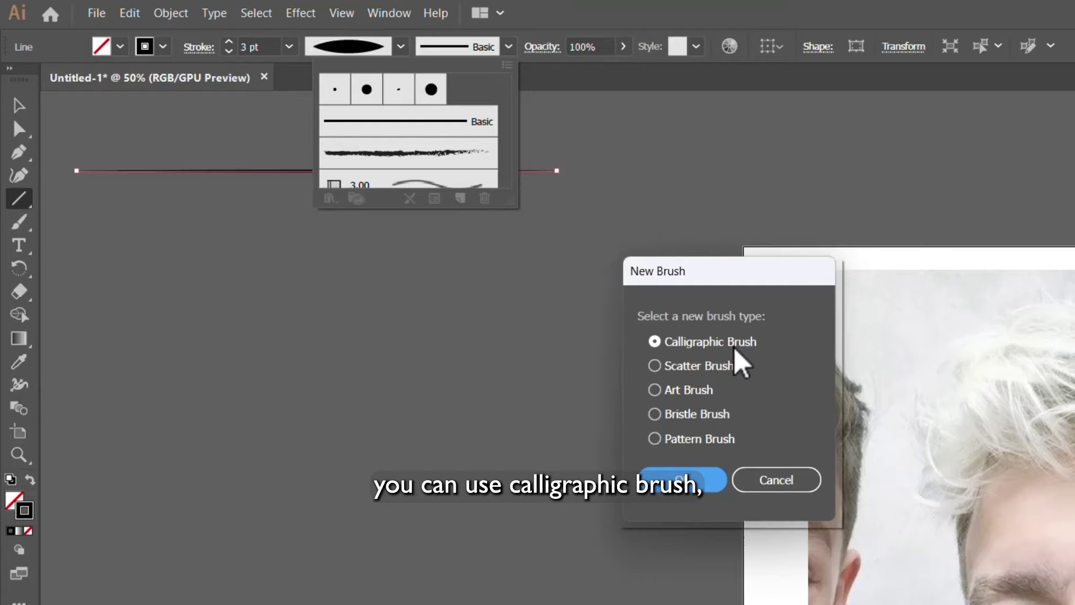
{"action": "left_click", "coordinate": [689, 390]}
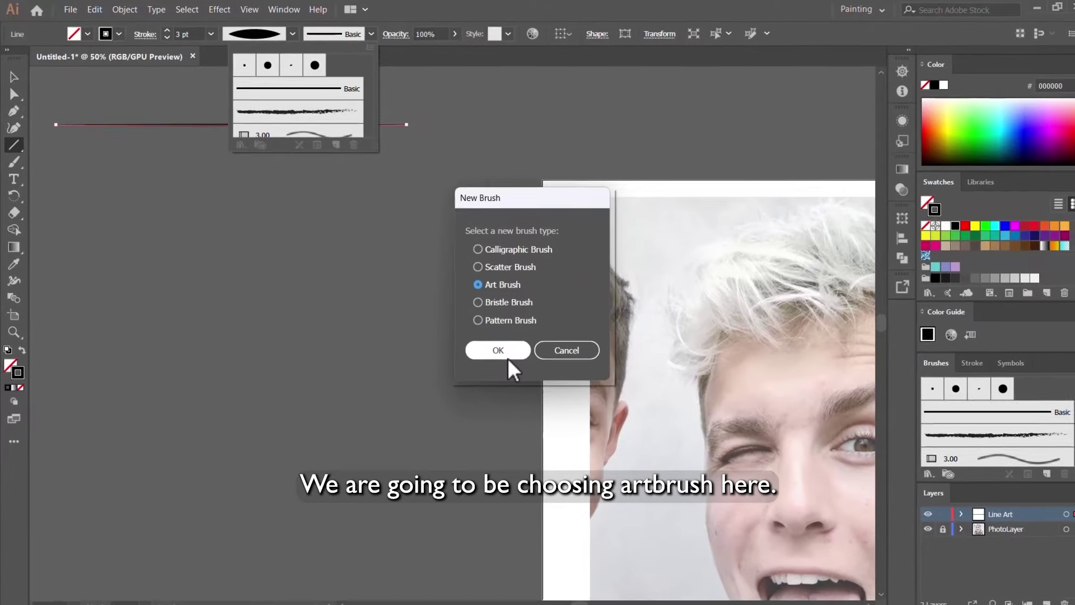
{"action": "left_click", "coordinate": [627, 434]}
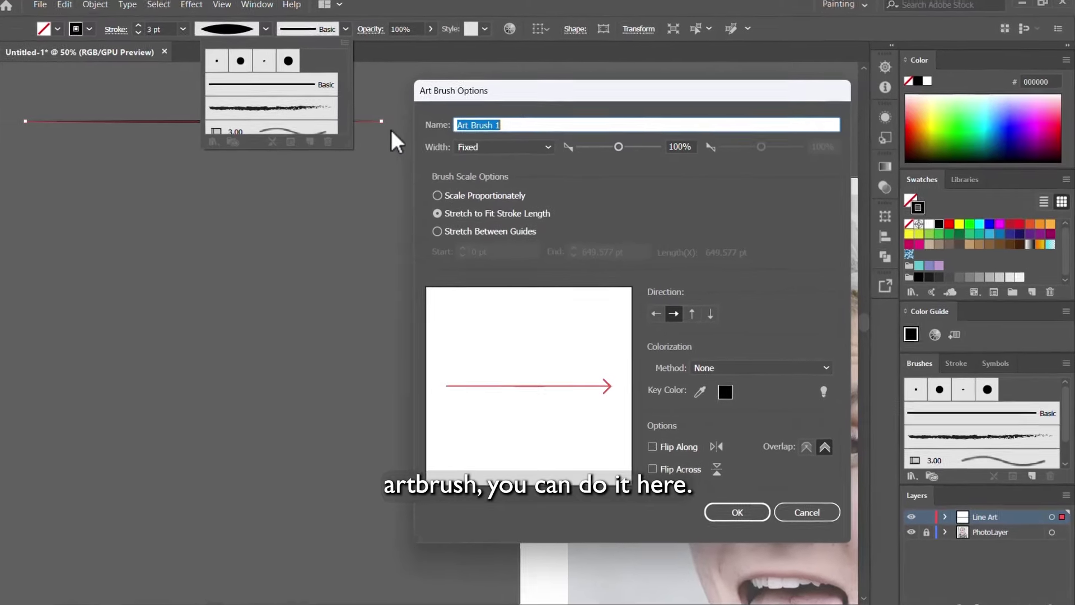
{"action": "left_click", "coordinate": [524, 127]}
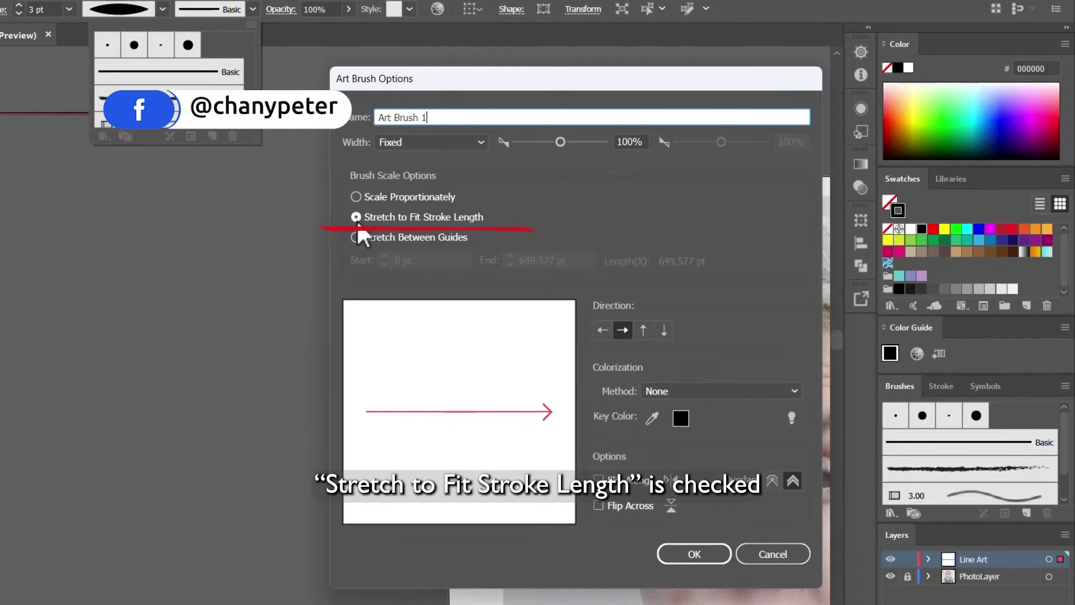
{"action": "left_click", "coordinate": [707, 561]}
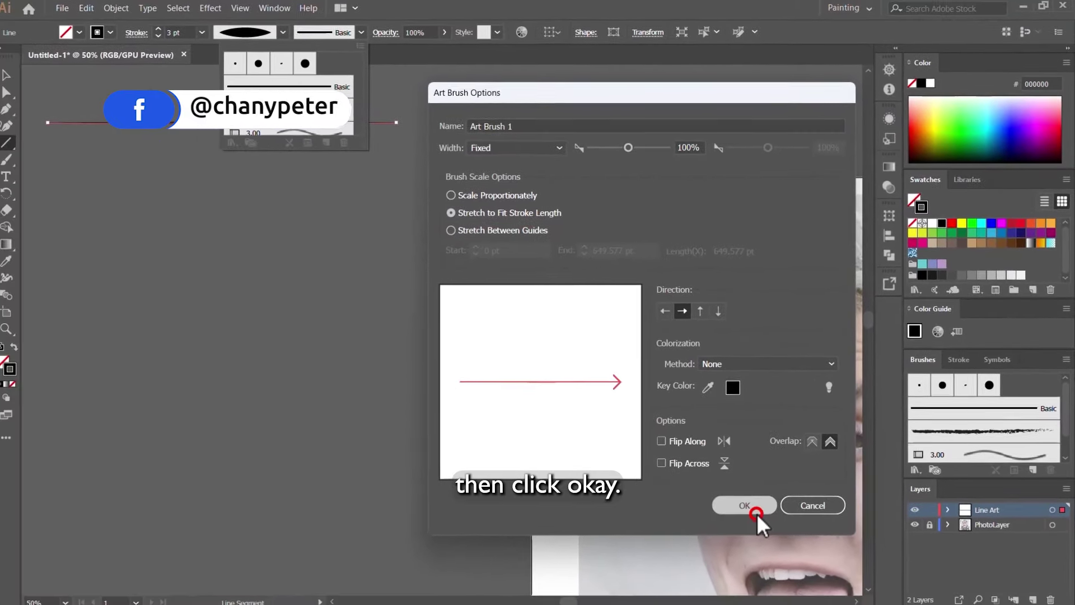
- Draw three curved test strokes below the straight line using the Paintbrush tool with the new art brush
{"action": "key", "text": "b"}
{"action": "left_click_drag", "start_coordinate": [236, 157], "coordinate": [385, 179]}
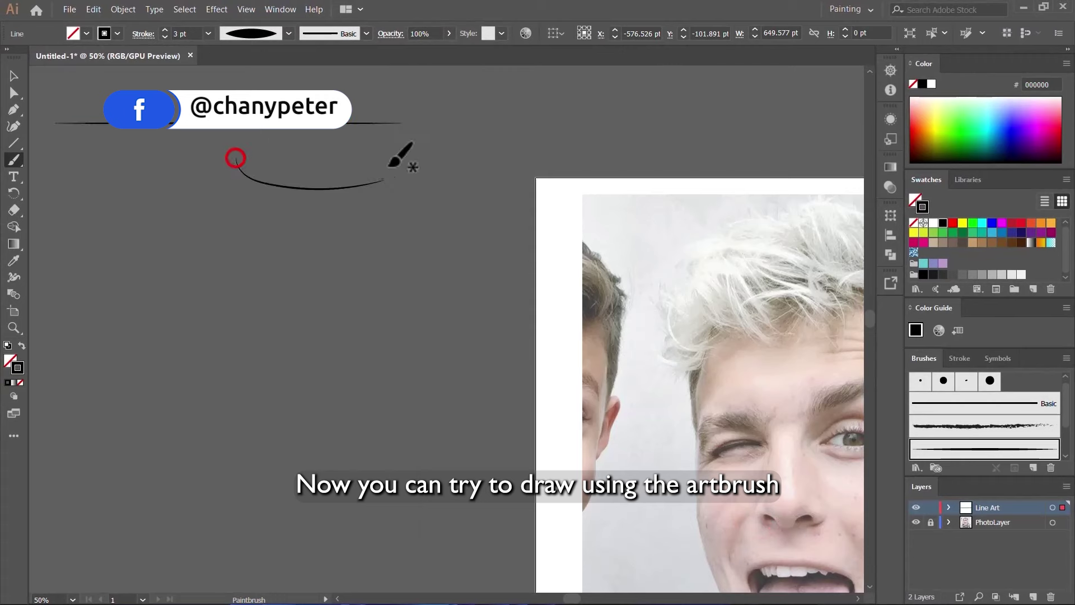
{"action": "right_click", "coordinate": [14, 159]}
{"action": "left_click", "coordinate": [77, 161]}
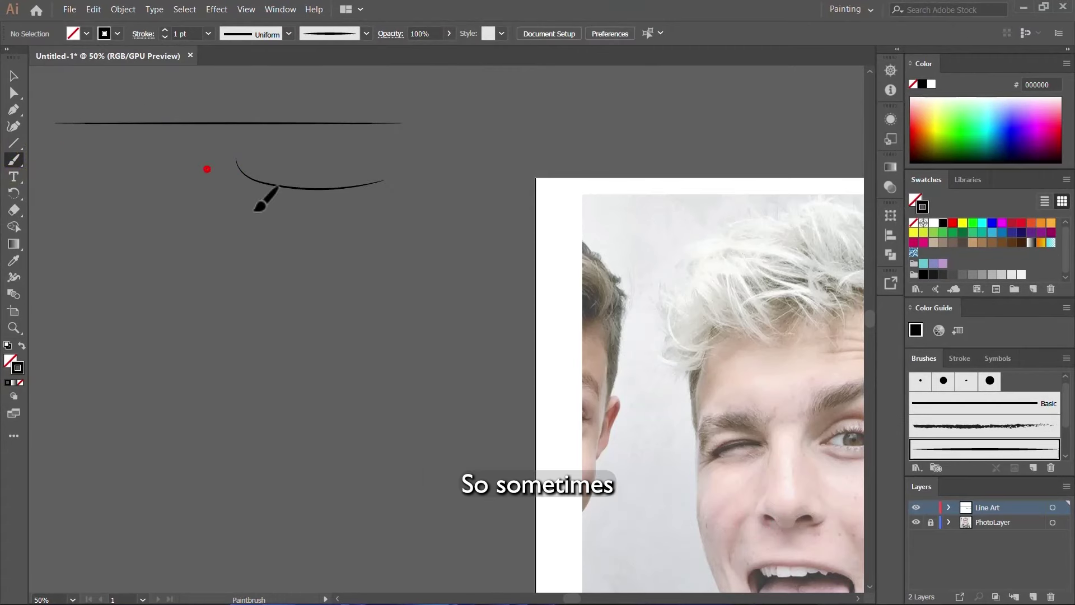
{"action": "left_click_drag", "start_coordinate": [207, 168], "coordinate": [385, 216]}
{"action": "mouse_move", "coordinate": [156, 165]}
{"action": "left_mouse_down"}
{"action": "mouse_move", "coordinate": [327, 220]}
{"action": "mouse_move", "coordinate": [336, 256]}
{"action": "left_mouse_up"}
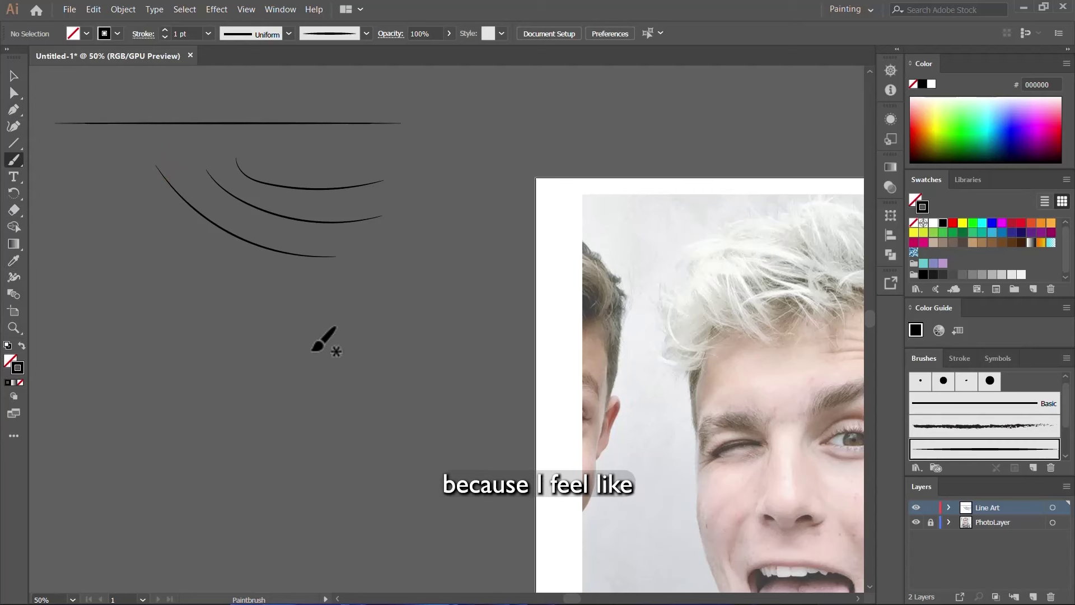
- Switch between the Selection, Direct Selection, Paintbrush and Type tools and check the active tool's name in the status bar
{"action": "key", "text": "v"}
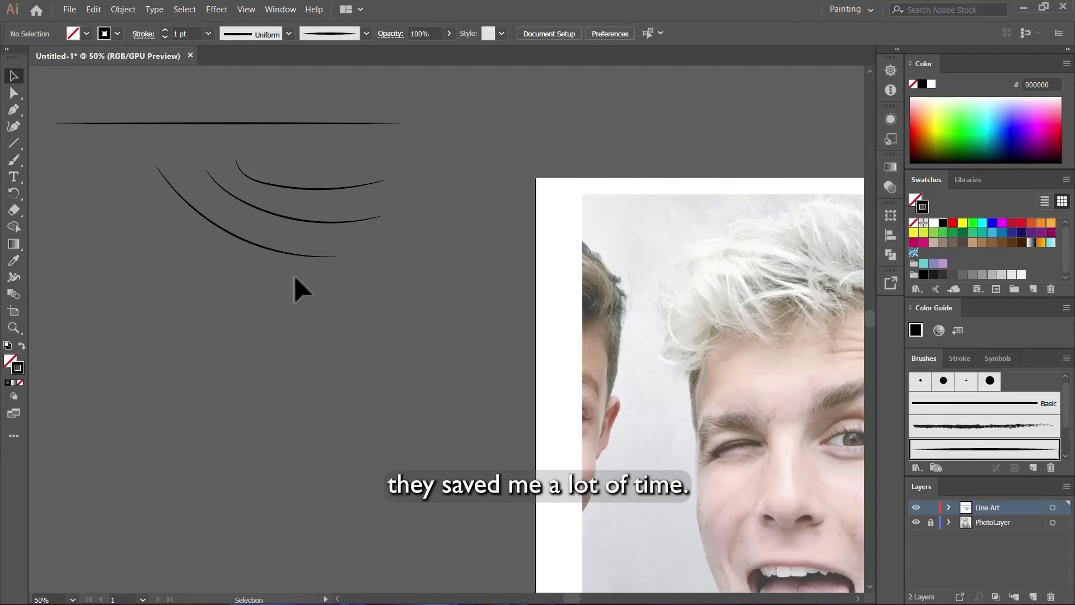
{"action": "key", "text": "b"}
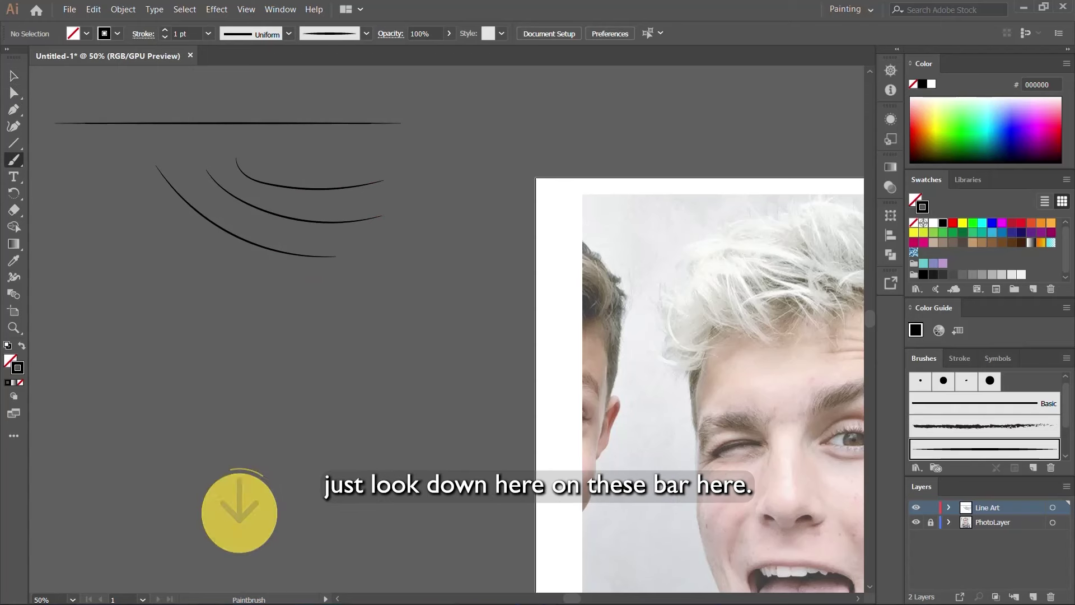
{"action": "left_click", "coordinate": [14, 93]}
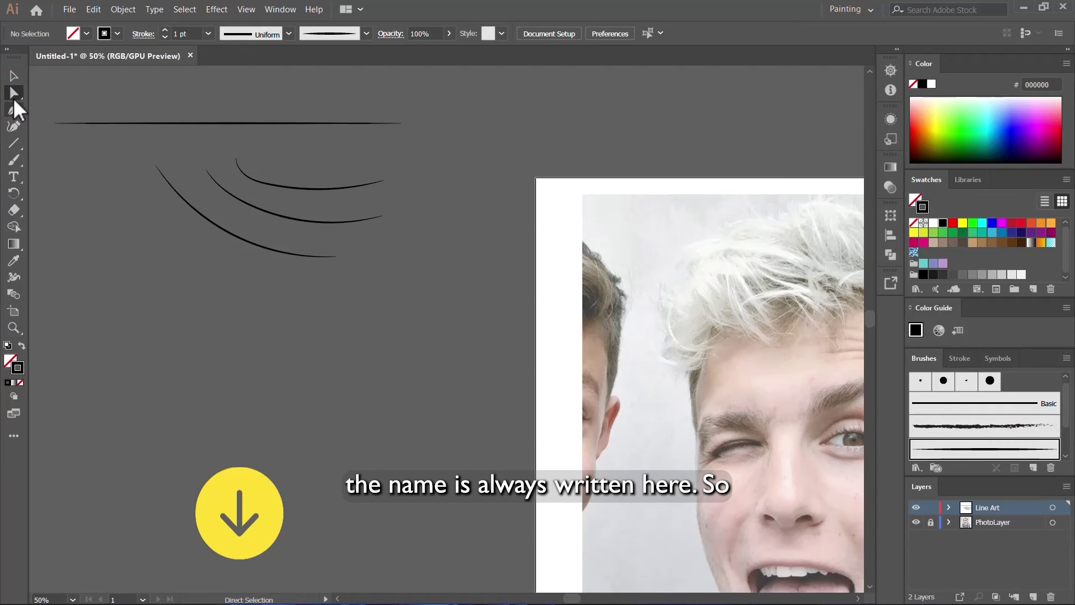
{"action": "left_click", "coordinate": [17, 76]}
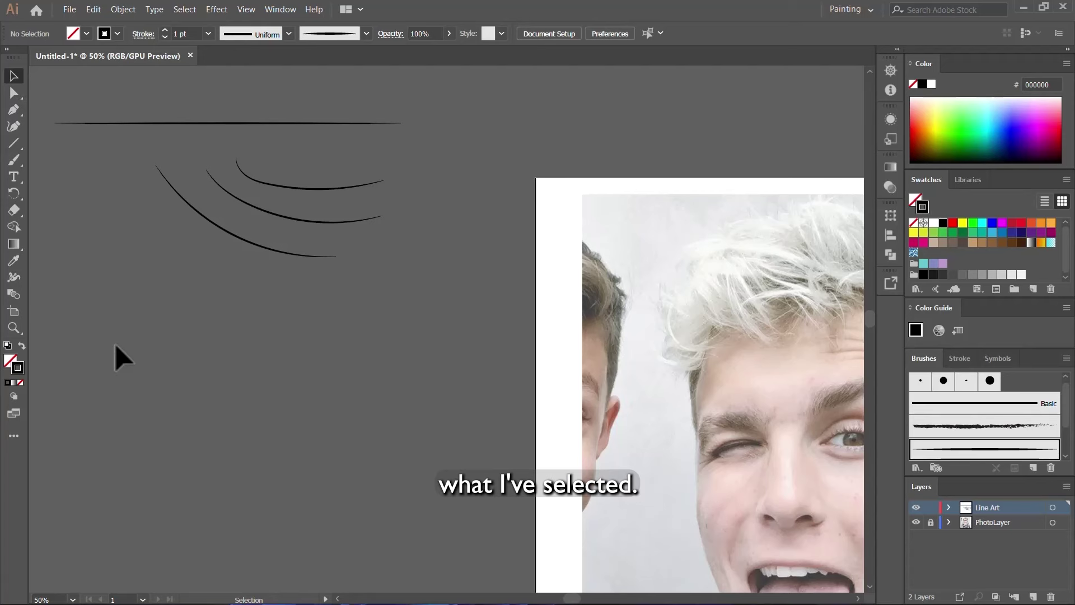
{"action": "left_click", "coordinate": [14, 160]}
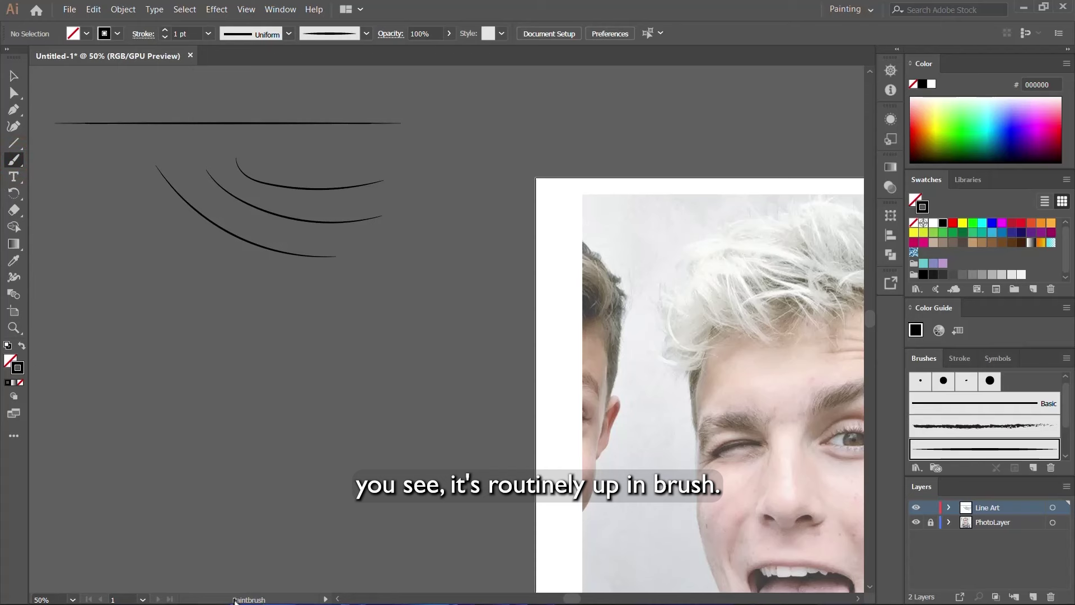
{"action": "left_click", "coordinate": [14, 177]}
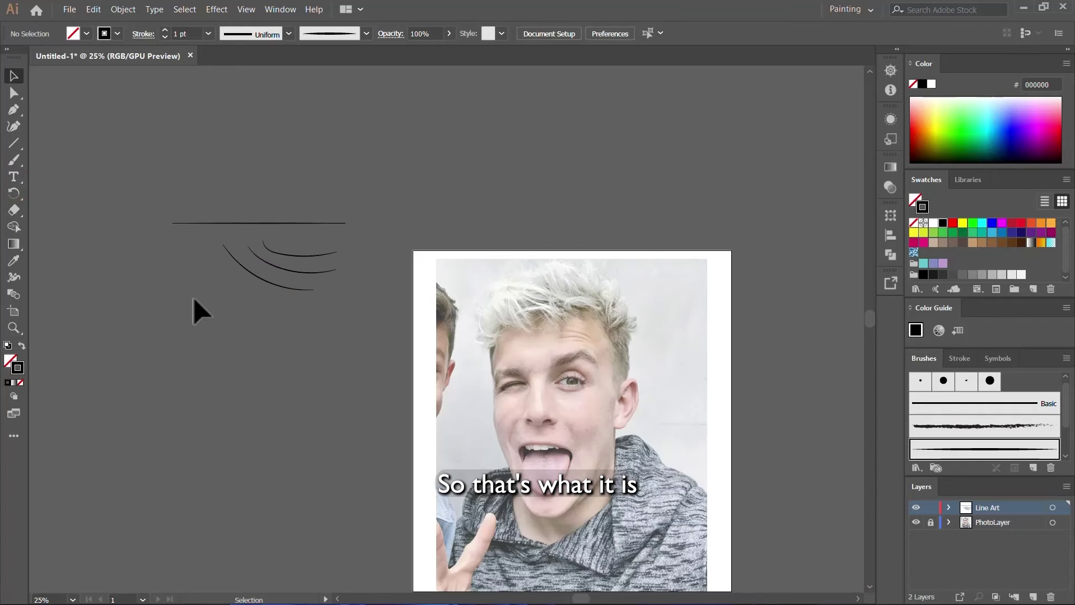
- Set the Paintbrush fidelity to one stop below Smooth, with Edit Selected Paths enabled within 12 pixels
{"action": "scroll", "coordinate": [220, 272], "scroll_direction": "up", "scroll_amount": 3}
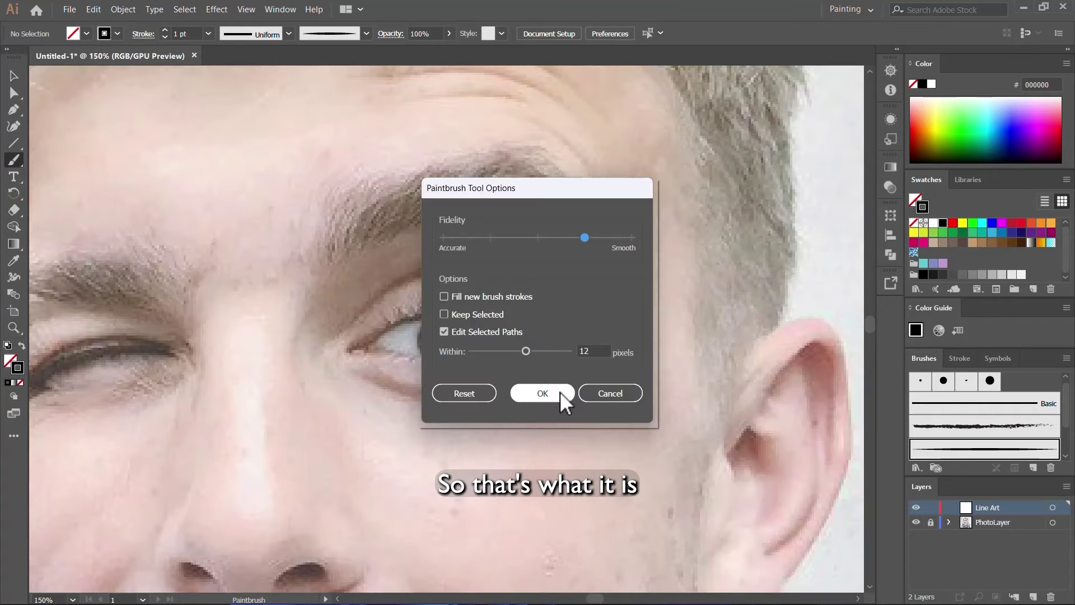
{"action": "left_click", "coordinate": [536, 391]}
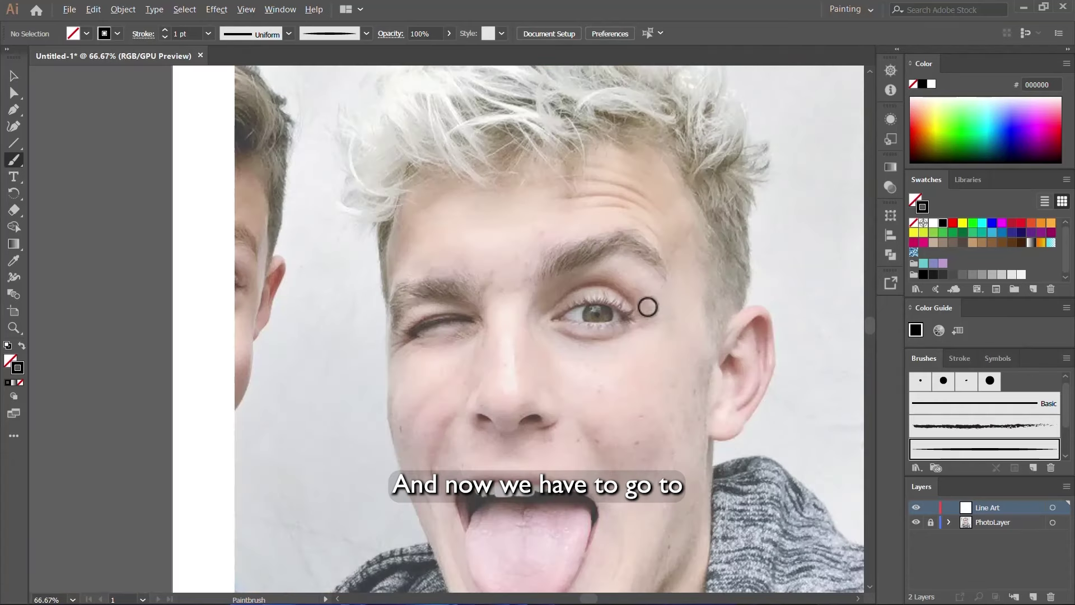
- Examine the man's facial features on the photo, especially the eyes, lips, ears and nose
{"action": "scroll", "coordinate": [647, 306], "scroll_direction": "up", "scroll_amount": 4}
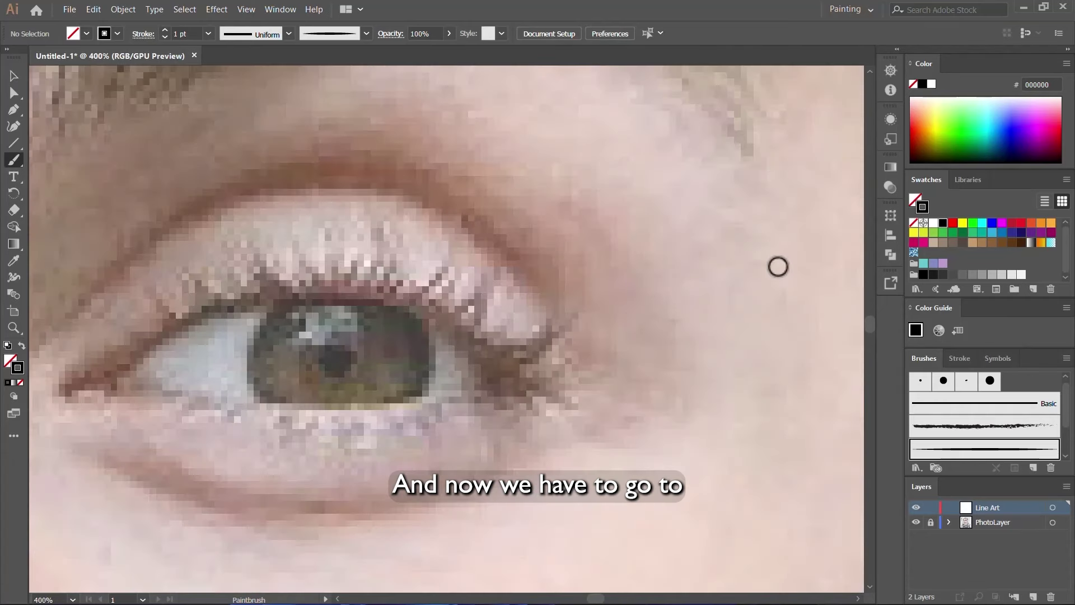
{"action": "scroll", "coordinate": [777, 267], "scroll_direction": "down", "scroll_amount": 2}
{"action": "scroll", "coordinate": [635, 309], "scroll_direction": "up", "scroll_amount": 1}
{"action": "scroll", "coordinate": [644, 299], "scroll_direction": "down", "scroll_amount": 3}
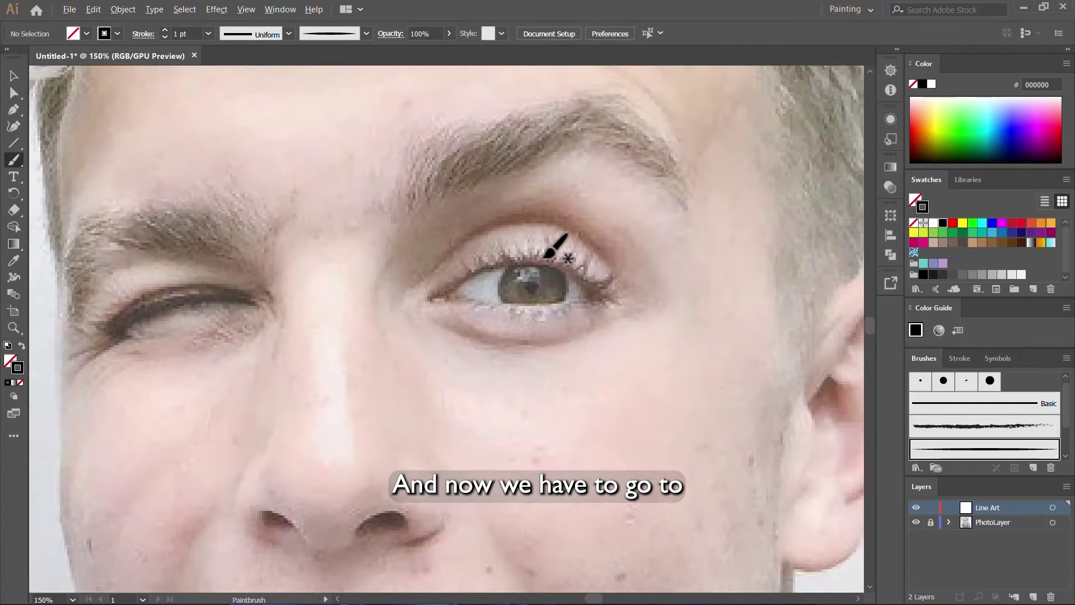
{"action": "scroll", "coordinate": [576, 257], "scroll_direction": "down", "scroll_amount": 3}
{"action": "scroll", "coordinate": [574, 347], "scroll_direction": "down", "scroll_amount": 1}
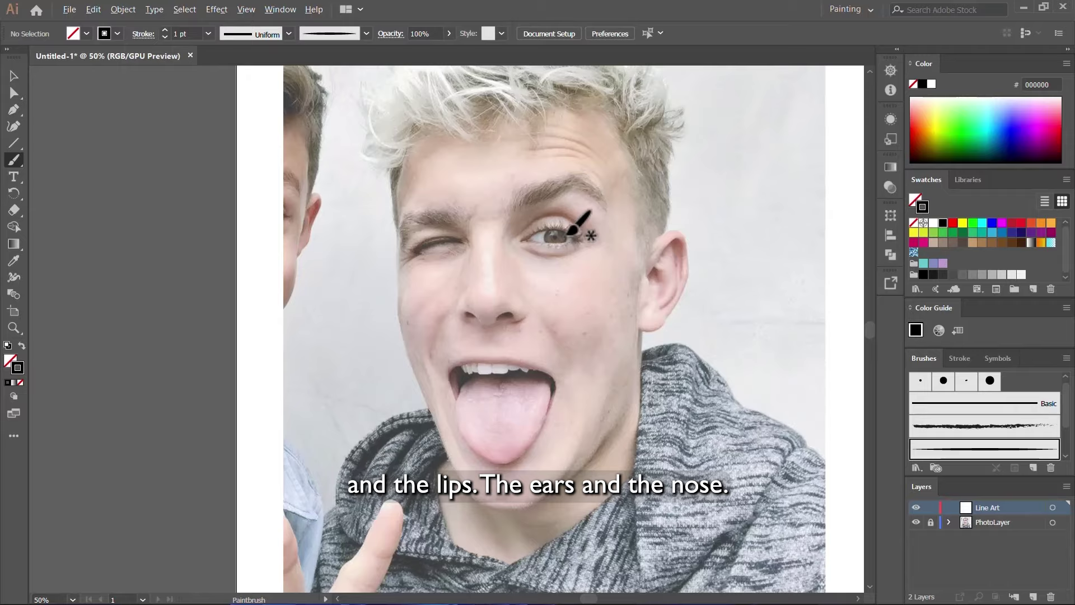
{"action": "scroll", "coordinate": [580, 245], "scroll_direction": "up", "scroll_amount": 4}
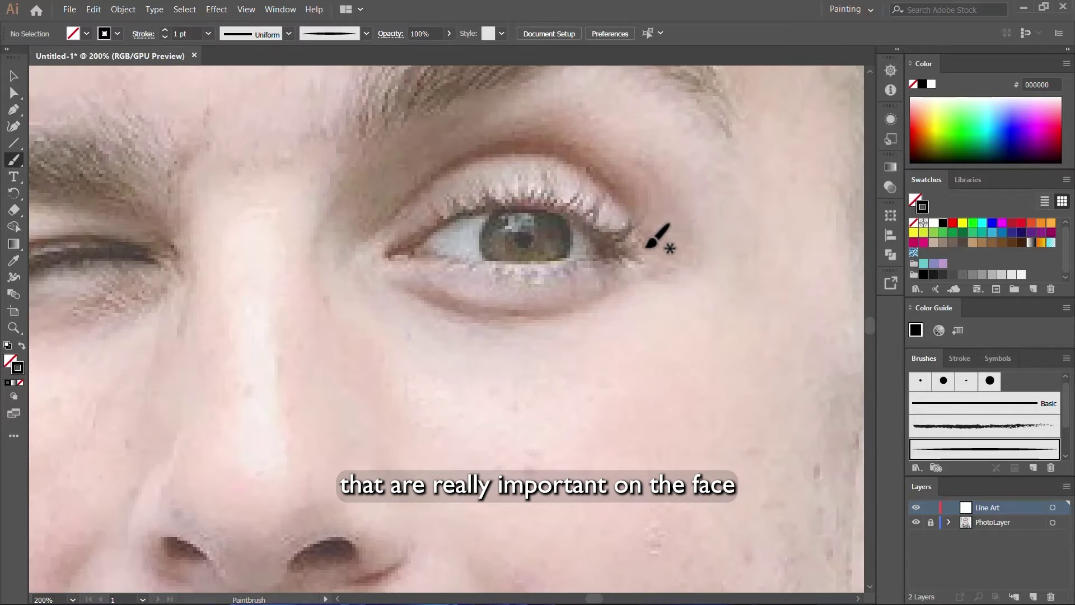
{"action": "scroll", "coordinate": [648, 244], "scroll_direction": "down", "scroll_amount": 2}
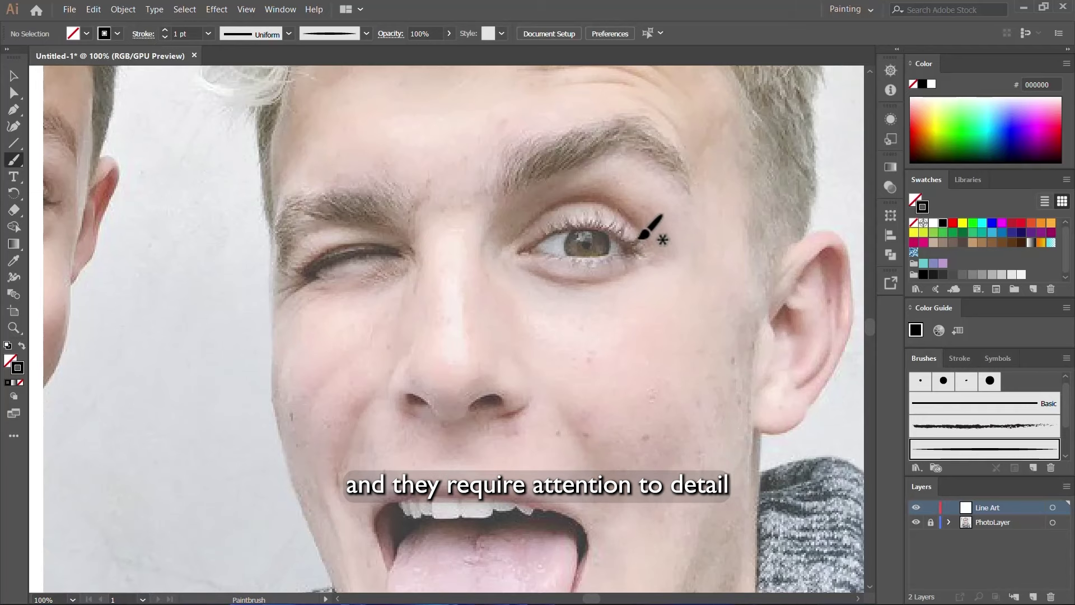
- Trace the open eye's upper and lower outlines with the Paintbrush tool and draw the curved crease beneath the eye
{"action": "scroll", "coordinate": [651, 242], "scroll_direction": "up", "scroll_amount": 4}
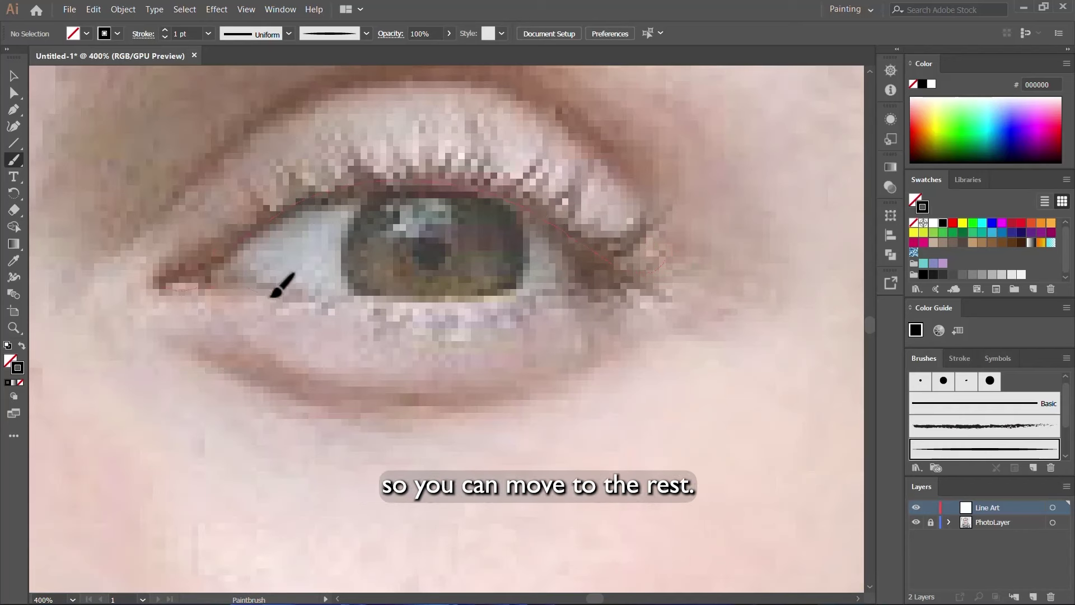
{"action": "left_click_drag", "start_coordinate": [370, 307], "coordinate": [427, 312]}
{"action": "left_click_drag", "start_coordinate": [564, 280], "coordinate": [629, 233]}
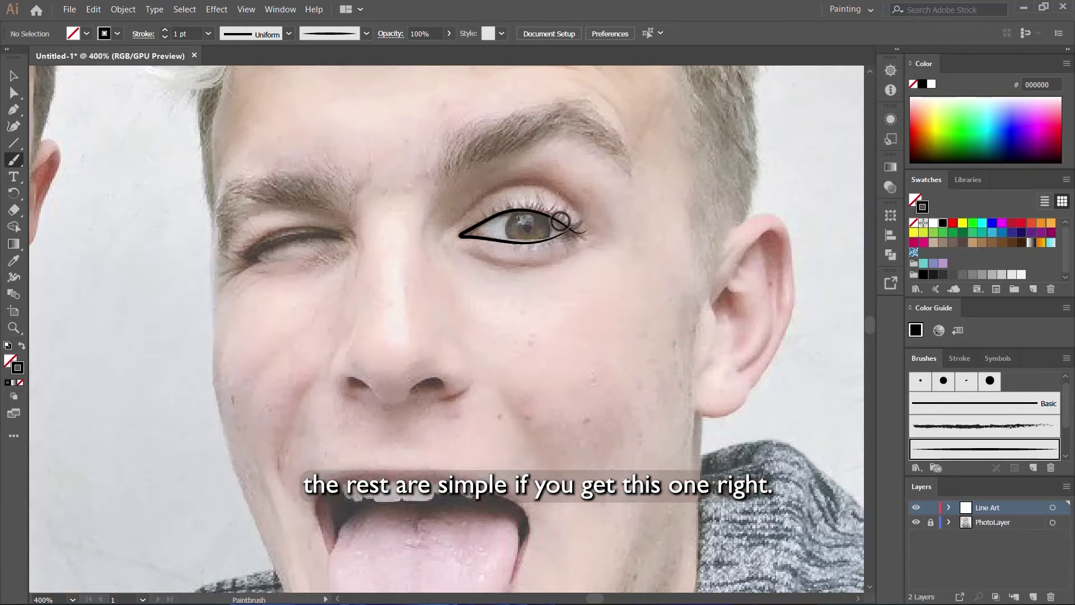
{"action": "scroll", "coordinate": [576, 231], "scroll_direction": "up", "scroll_amount": 4}
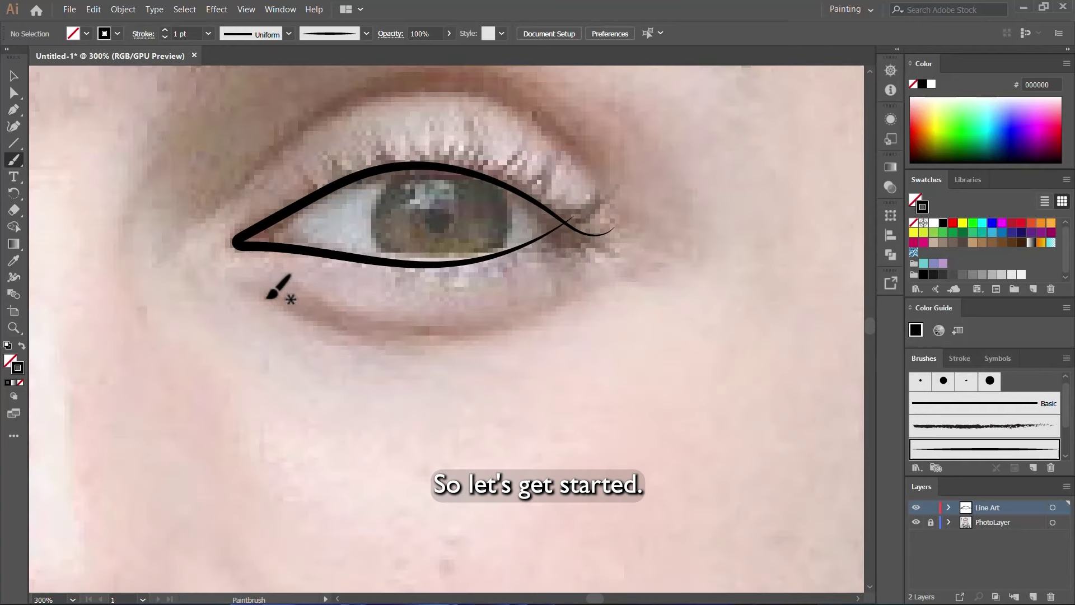
{"action": "mouse_move", "coordinate": [264, 300]}
{"action": "left_mouse_down"}
{"action": "mouse_move", "coordinate": [332, 323]}
{"action": "mouse_move", "coordinate": [417, 333]}
{"action": "mouse_move", "coordinate": [493, 324]}
{"action": "mouse_move", "coordinate": [599, 270]}
{"action": "left_mouse_up"}
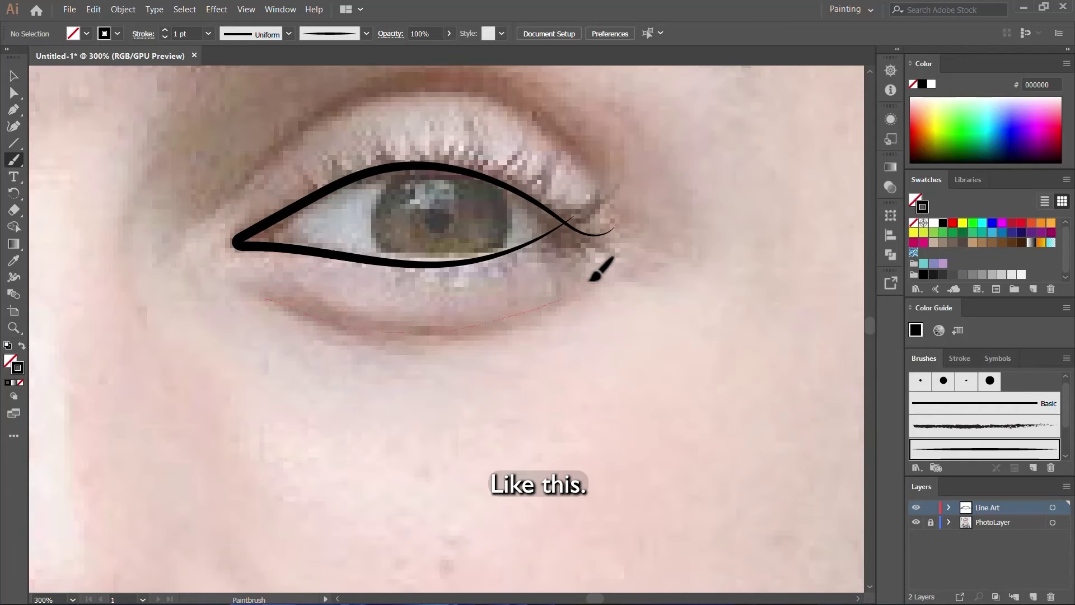
- Draw the curved upper eyelid crease above the open eye with the Paintbrush tool
{"action": "scroll", "coordinate": [628, 300], "scroll_direction": "up", "scroll_amount": 3}
{"action": "left_click", "coordinate": [629, 314]}
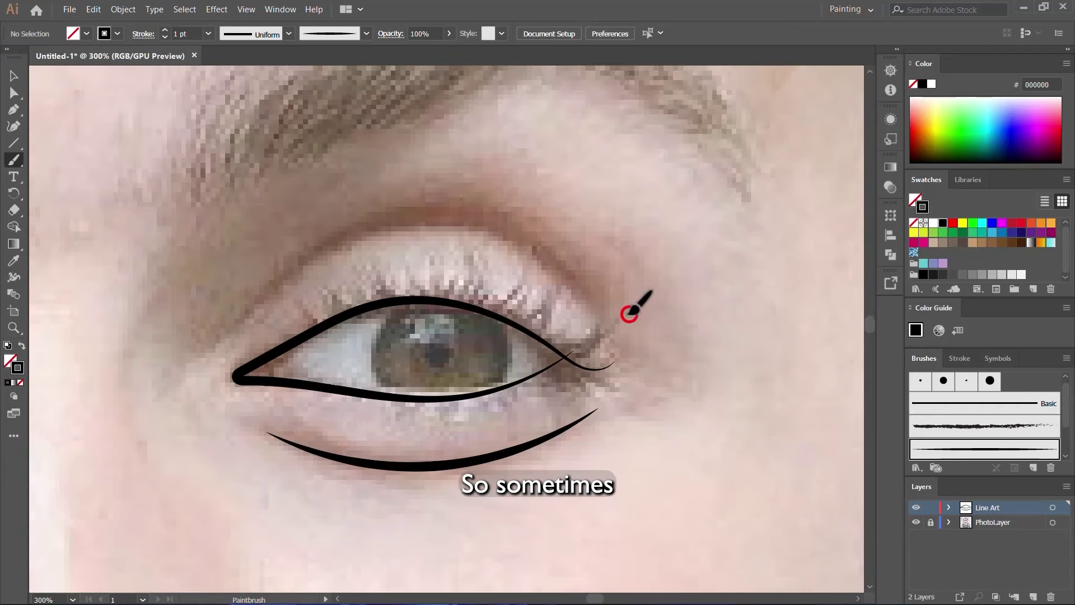
{"action": "left_click_drag", "start_coordinate": [623, 316], "coordinate": [548, 251]}
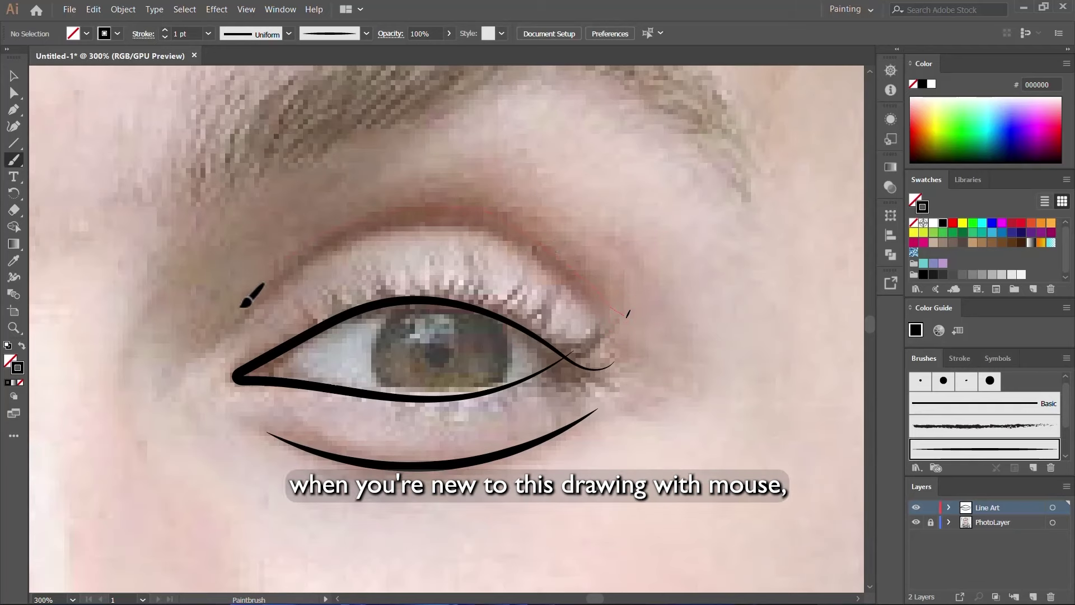
{"action": "left_click_drag", "start_coordinate": [241, 306], "coordinate": [626, 316]}
{"action": "key", "text": "ctrl+0"}
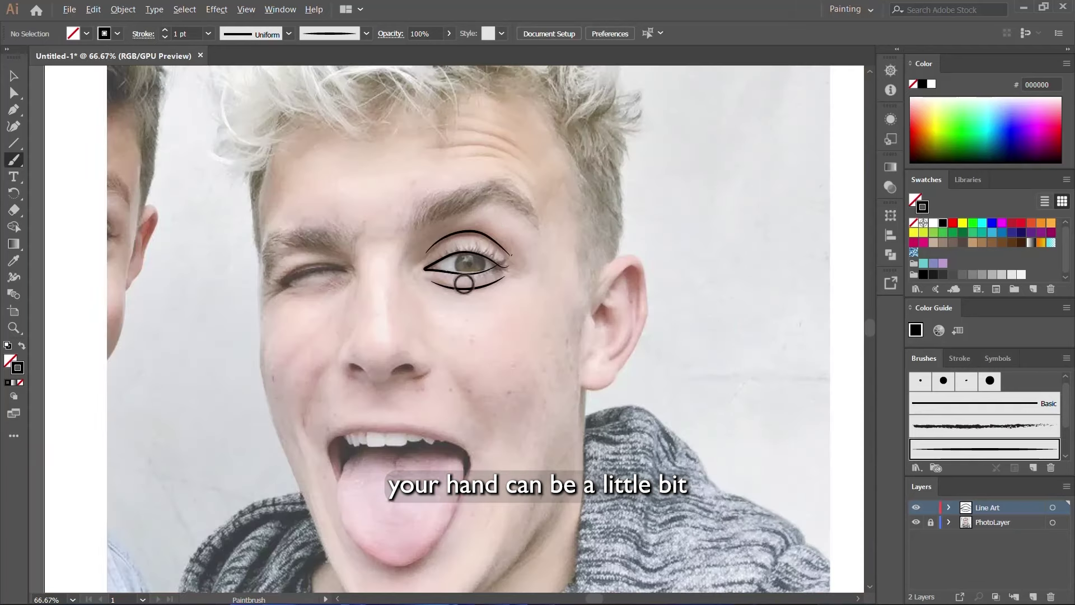
- Inspect the anchor points of the open eye's outline with the Direct Selection tool, then deselect the path
{"action": "scroll", "coordinate": [460, 282], "scroll_direction": "up", "scroll_amount": 4}
{"action": "scroll", "coordinate": [373, 226], "scroll_direction": "up", "scroll_amount": 3}
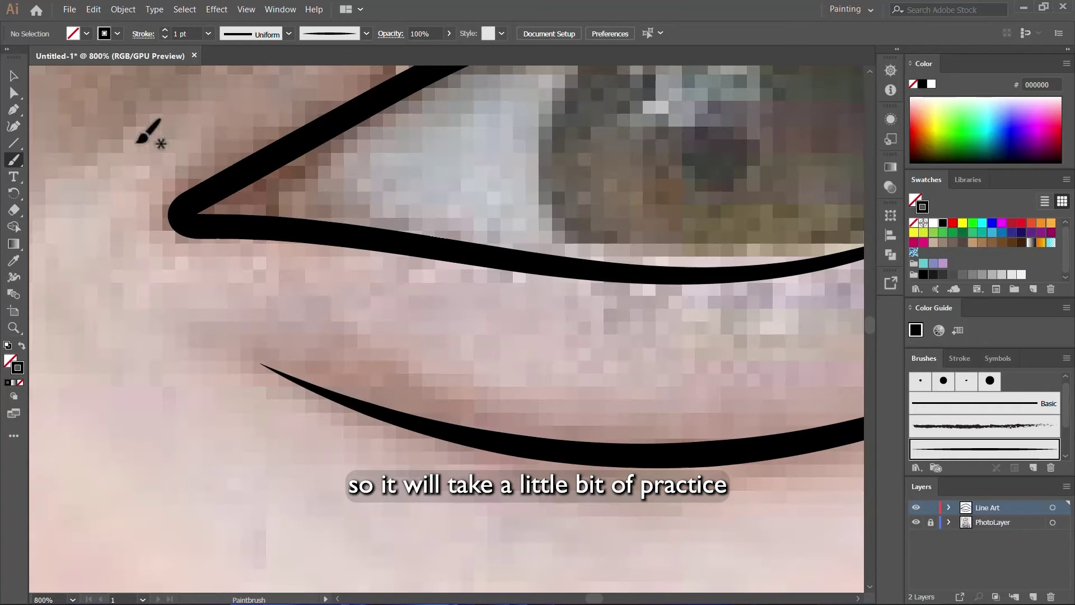
{"action": "scroll", "coordinate": [578, 259], "scroll_direction": "down", "scroll_amount": 6}
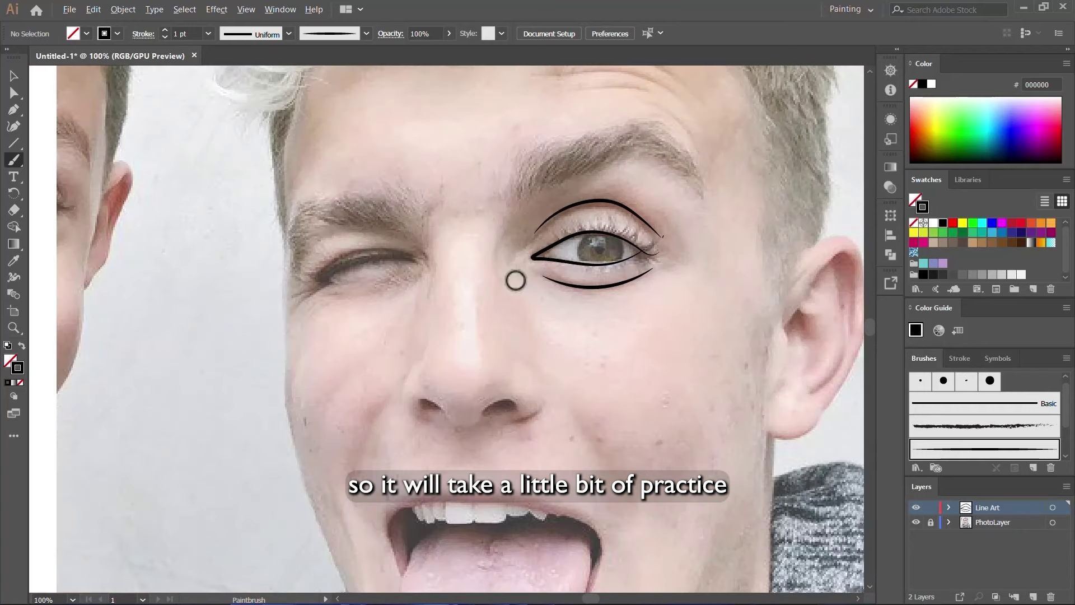
{"action": "left_click_drag", "start_coordinate": [502, 284], "coordinate": [504, 278]}
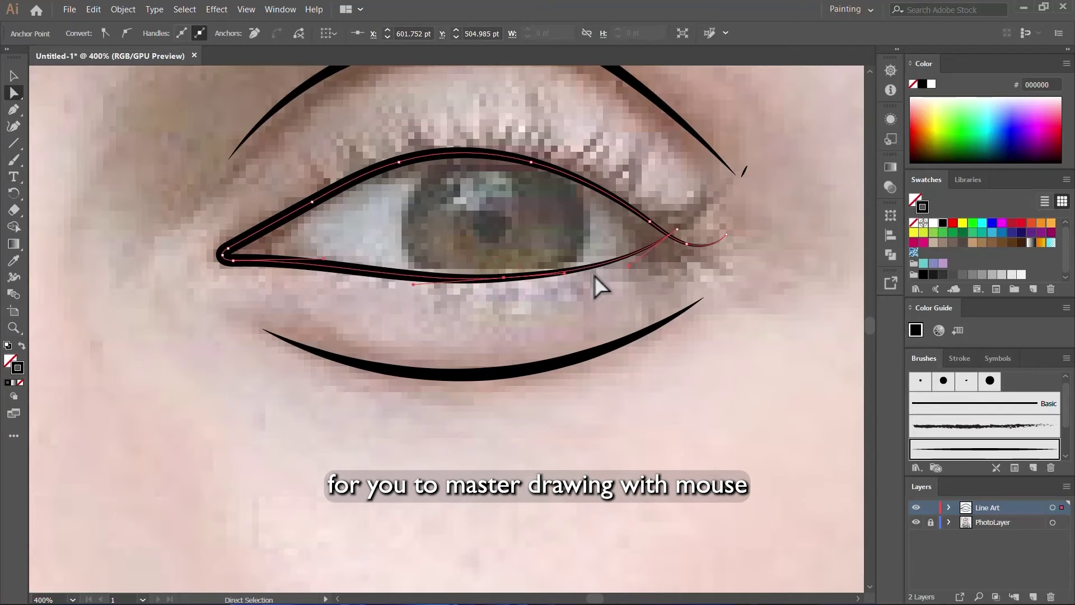
{"action": "left_click", "coordinate": [600, 293]}
- Hide the PhotoLayer to view the eye strokes alone, then show the photo again
{"action": "scroll", "coordinate": [566, 298], "scroll_direction": "down", "scroll_amount": 5}
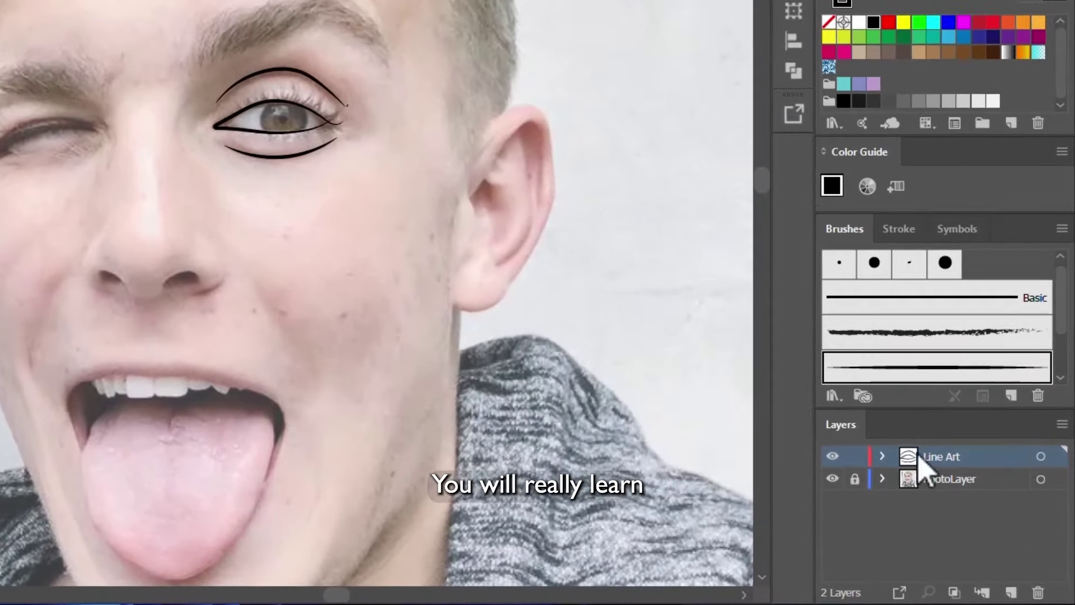
{"action": "left_click", "coordinate": [833, 480]}
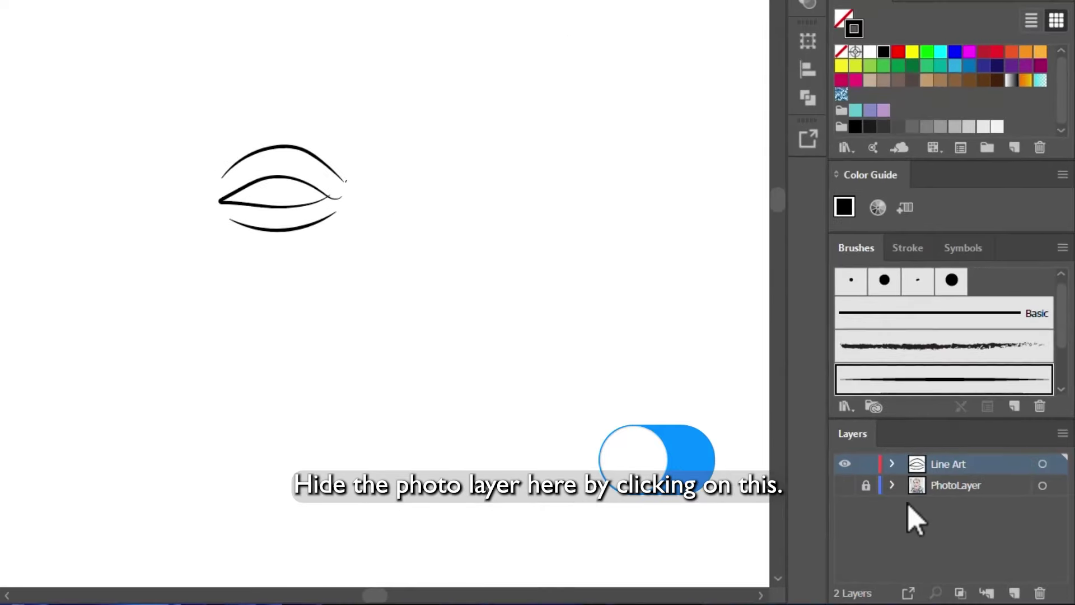
{"action": "left_click", "coordinate": [845, 484]}
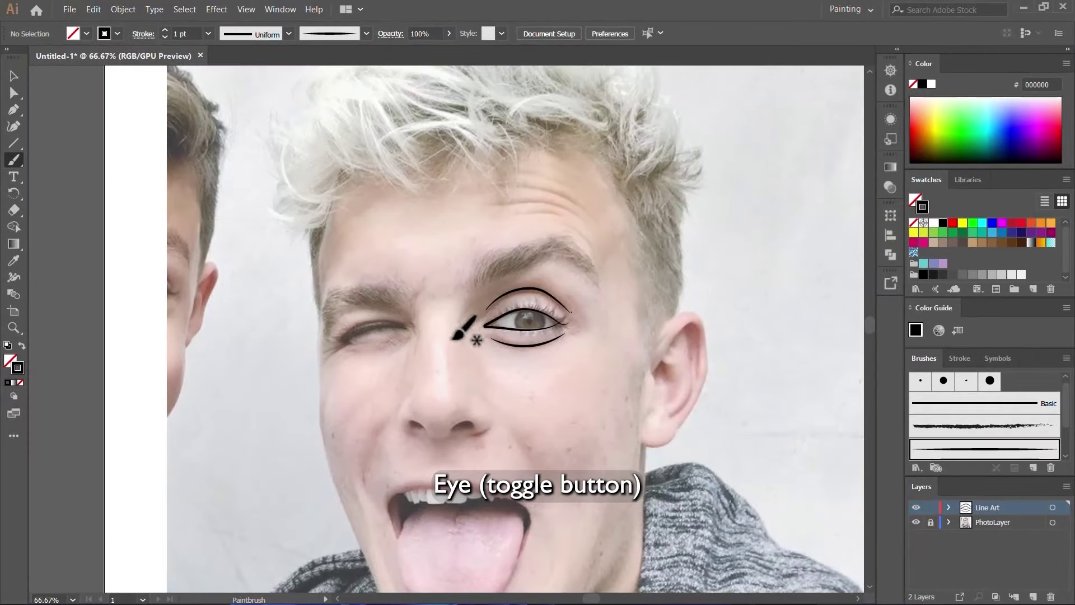
- Trace both curved sides of the open eye's iris between the upper and lower eye outlines with the Paintbrush tool
{"action": "scroll", "coordinate": [516, 346], "scroll_direction": "down", "scroll_amount": 2}
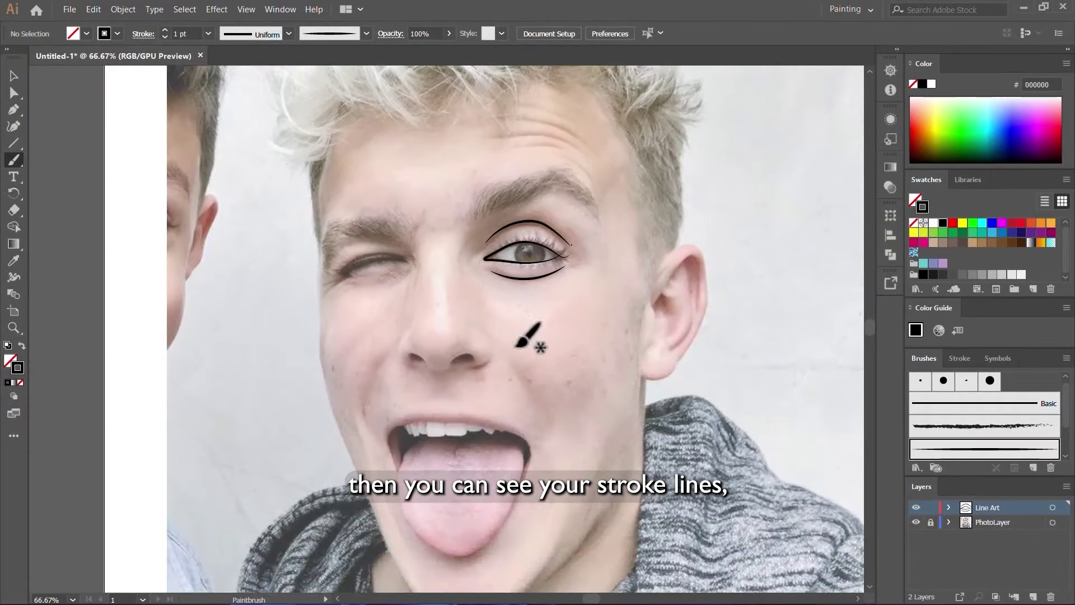
{"action": "scroll", "coordinate": [545, 246], "scroll_direction": "up", "scroll_amount": 5}
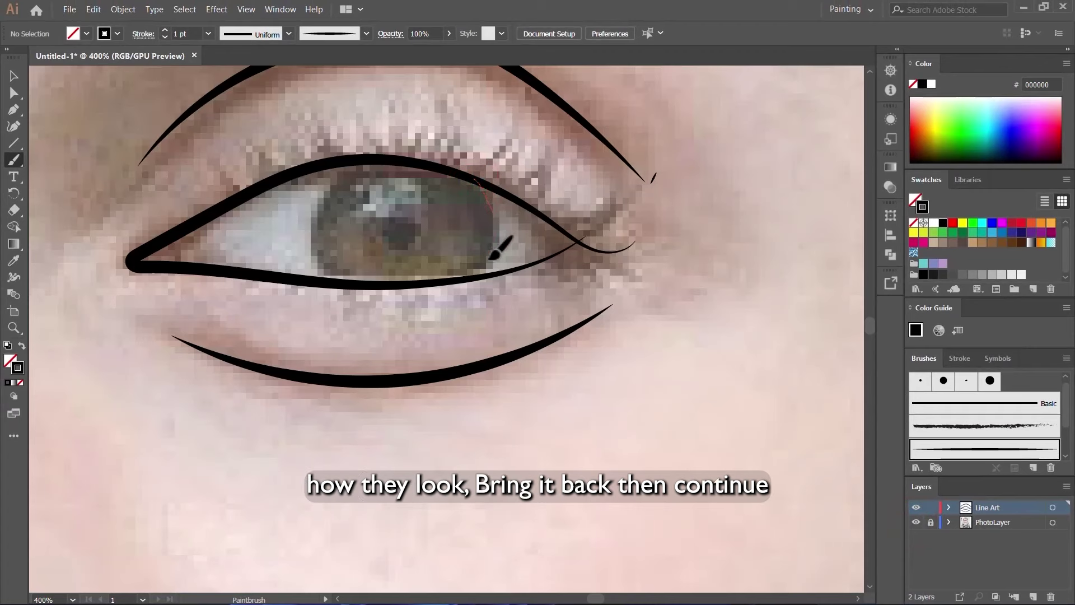
{"action": "left_click_drag", "start_coordinate": [472, 278], "coordinate": [464, 280]}
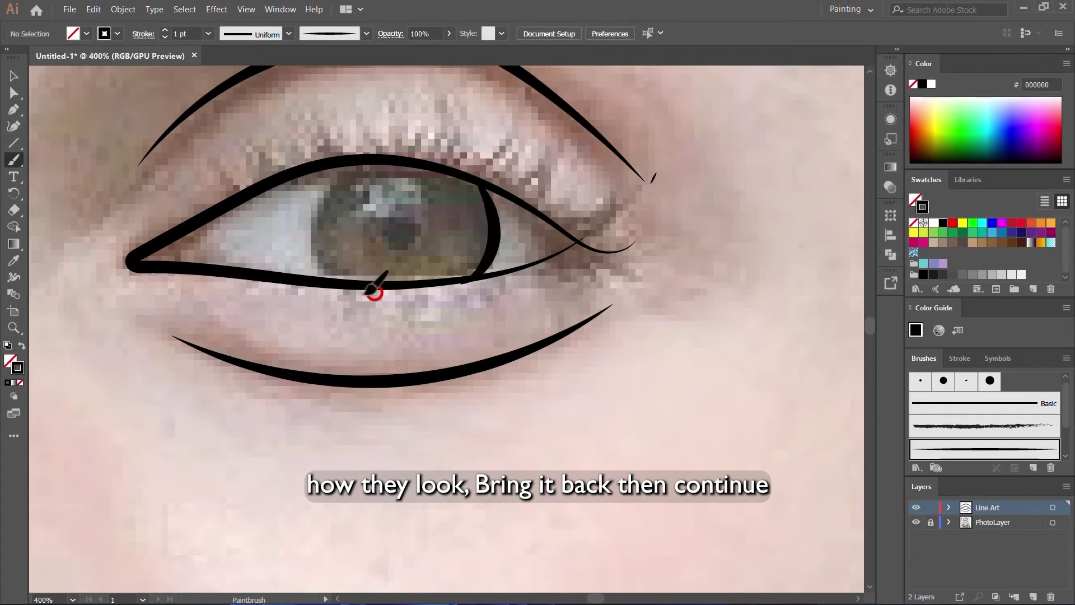
{"action": "mouse_move", "coordinate": [369, 290]}
{"action": "left_mouse_down"}
{"action": "mouse_move", "coordinate": [329, 278]}
{"action": "mouse_move", "coordinate": [308, 232]}
{"action": "mouse_move", "coordinate": [320, 181]}
{"action": "mouse_move", "coordinate": [361, 150]}
{"action": "left_mouse_up"}
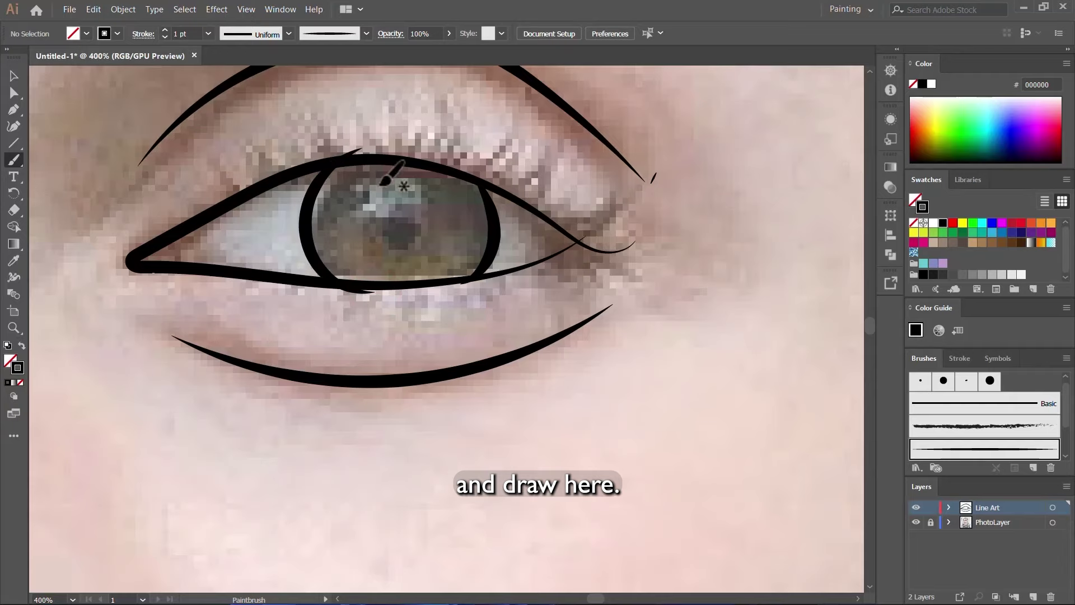
- Trace the ear's inner rim in one stroke, from above the ear canal over the top and down toward the lobe
{"action": "scroll", "coordinate": [584, 250], "scroll_direction": "down", "scroll_amount": 4}
{"action": "scroll", "coordinate": [645, 305], "scroll_direction": "down", "scroll_amount": 2}
{"action": "scroll", "coordinate": [742, 295], "scroll_direction": "up", "scroll_amount": 5}
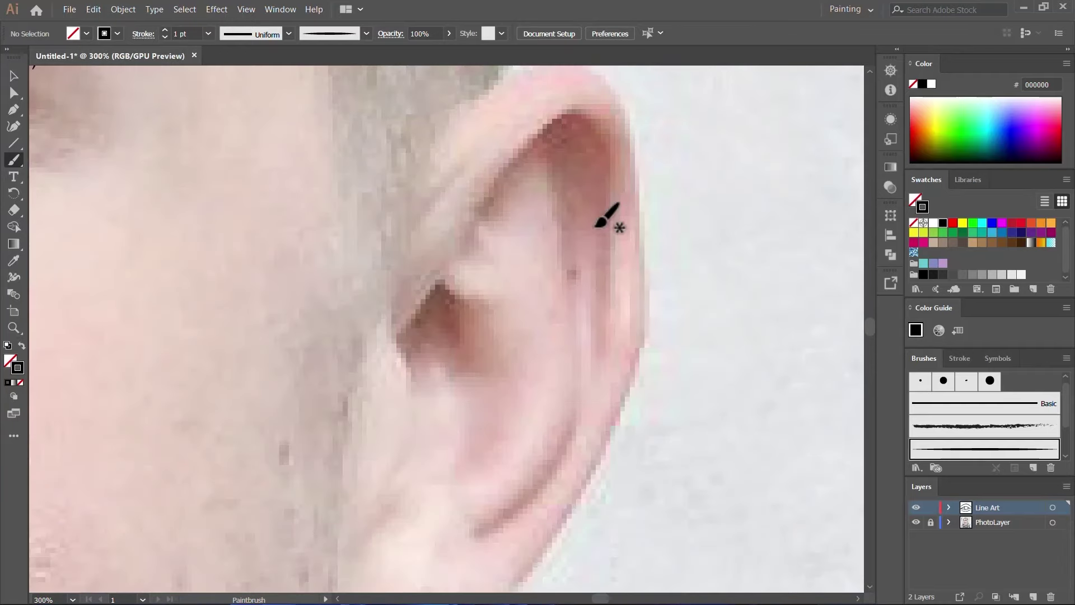
{"action": "scroll", "coordinate": [572, 201], "scroll_direction": "down", "scroll_amount": 1}
{"action": "scroll", "coordinate": [571, 223], "scroll_direction": "down", "scroll_amount": 2}
{"action": "scroll", "coordinate": [574, 216], "scroll_direction": "down", "scroll_amount": 1}
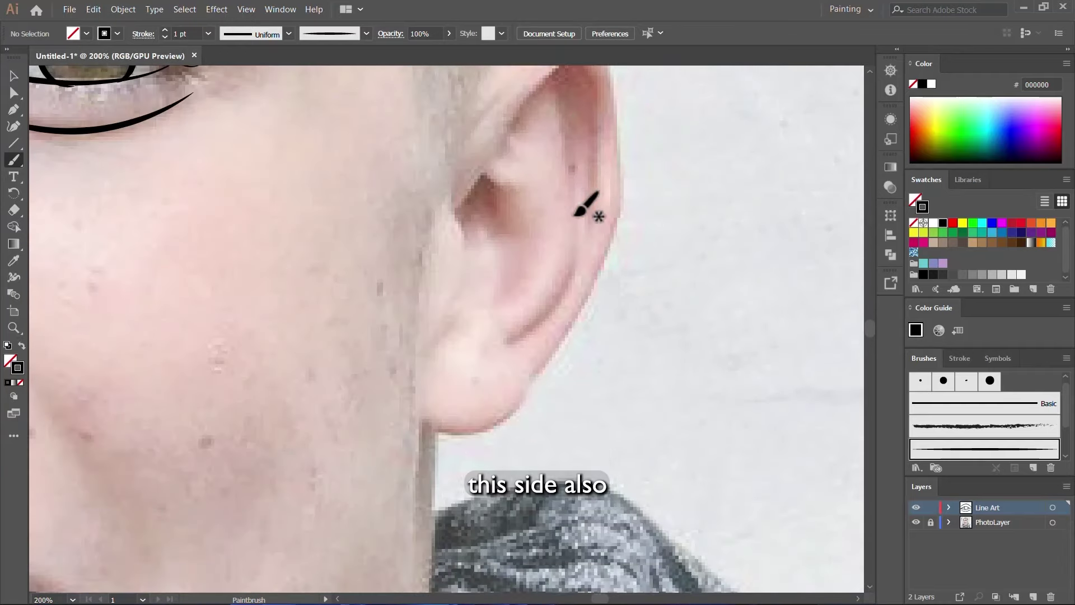
{"action": "scroll", "coordinate": [575, 214], "scroll_direction": "up", "scroll_amount": 2}
{"action": "mouse_move", "coordinate": [453, 251]}
{"action": "left_mouse_down"}
{"action": "mouse_move", "coordinate": [556, 130]}
{"action": "mouse_move", "coordinate": [588, 119]}
{"action": "mouse_move", "coordinate": [600, 168]}
{"action": "mouse_move", "coordinate": [596, 241]}
{"action": "mouse_move", "coordinate": [579, 318]}
{"action": "mouse_move", "coordinate": [543, 374]}
{"action": "left_mouse_up"}
{"action": "scroll", "coordinate": [582, 336], "scroll_direction": "down", "scroll_amount": 3}
{"action": "scroll", "coordinate": [603, 266], "scroll_direction": "up", "scroll_amount": 4}
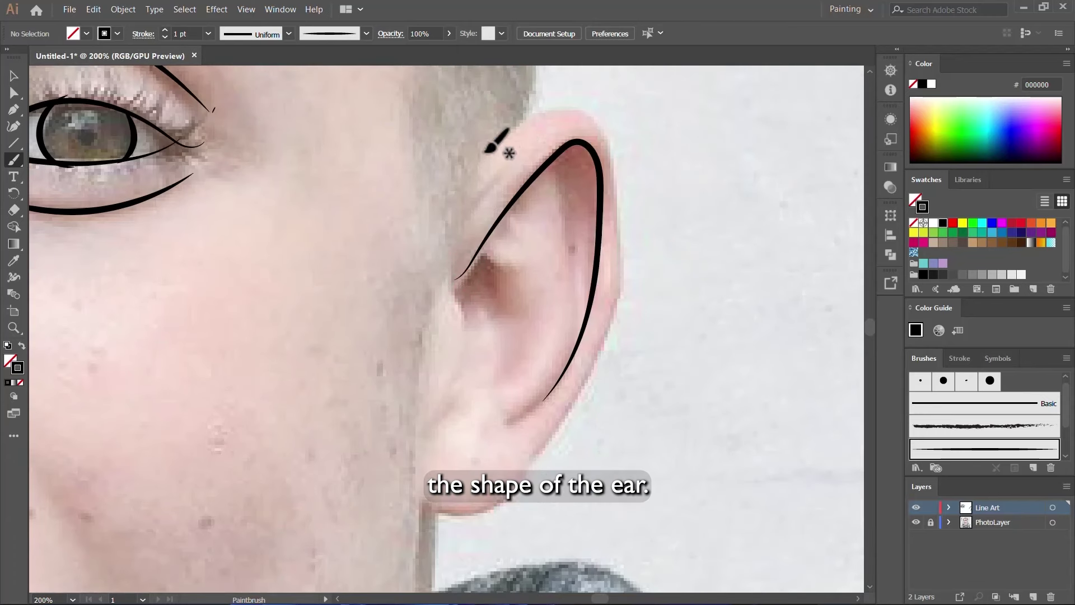
- Trace the ear's outer edge down to the lobe and outline the earlobe with a separate curved stroke
{"action": "mouse_move", "coordinate": [486, 150]}
{"action": "left_mouse_down"}
{"action": "mouse_move", "coordinate": [583, 108]}
{"action": "mouse_move", "coordinate": [613, 159]}
{"action": "mouse_move", "coordinate": [615, 294]}
{"action": "mouse_move", "coordinate": [582, 370]}
{"action": "left_mouse_up"}
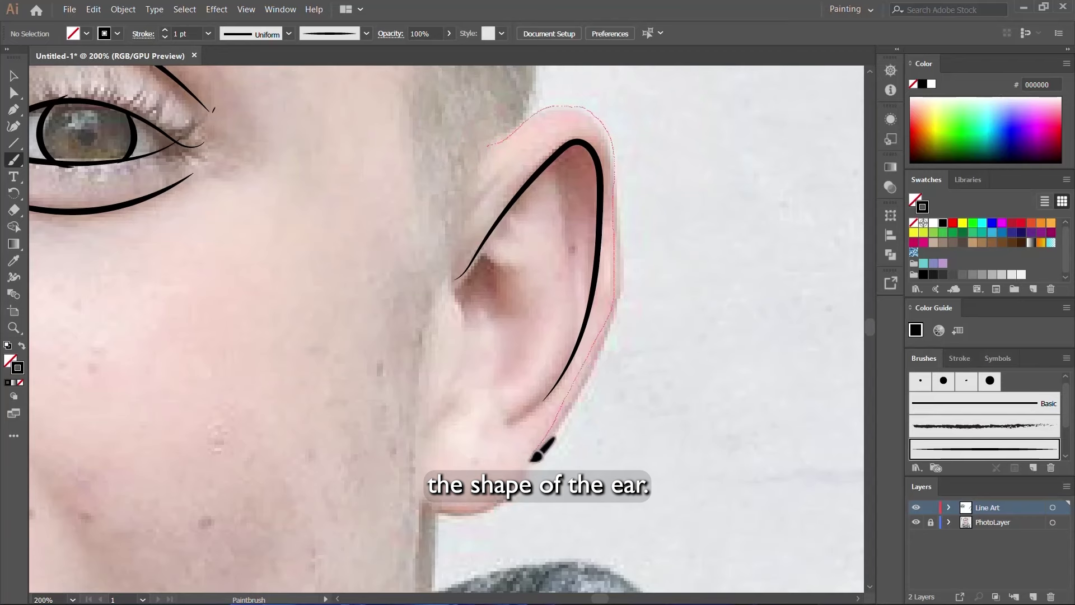
{"action": "left_click_drag", "start_coordinate": [531, 461], "coordinate": [528, 465]}
{"action": "scroll", "coordinate": [542, 426], "scroll_direction": "down", "scroll_amount": 3}
{"action": "mouse_move", "coordinate": [510, 296]}
{"action": "left_mouse_down"}
{"action": "mouse_move", "coordinate": [485, 417]}
{"action": "mouse_move", "coordinate": [419, 379]}
{"action": "left_mouse_up"}
{"action": "scroll", "coordinate": [474, 234], "scroll_direction": "up", "scroll_amount": 2}
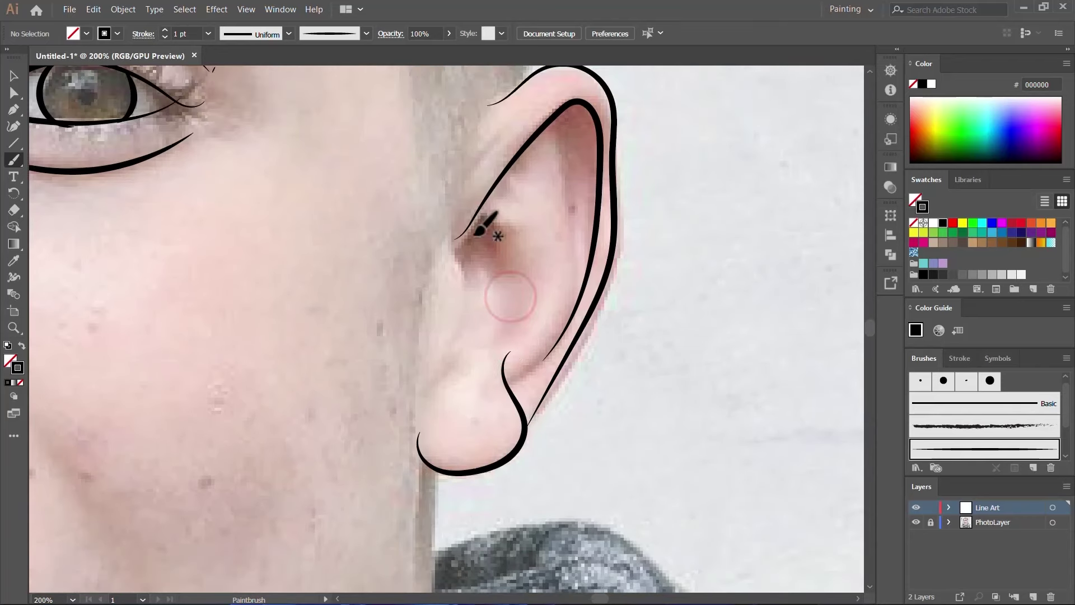
- Draw the front edge of the ear, a short curve at the ear canal and a fold line inside the ear
{"action": "mouse_move", "coordinate": [447, 216]}
{"action": "left_mouse_down"}
{"action": "mouse_move", "coordinate": [464, 301]}
{"action": "mouse_move", "coordinate": [434, 376]}
{"action": "left_mouse_up"}
{"action": "scroll", "coordinate": [481, 341], "scroll_direction": "up", "scroll_amount": 3}
{"action": "scroll", "coordinate": [509, 330], "scroll_direction": "up", "scroll_amount": 2}
{"action": "left_click_drag", "start_coordinate": [469, 254], "coordinate": [524, 332]}
{"action": "scroll", "coordinate": [504, 296], "scroll_direction": "down", "scroll_amount": 4}
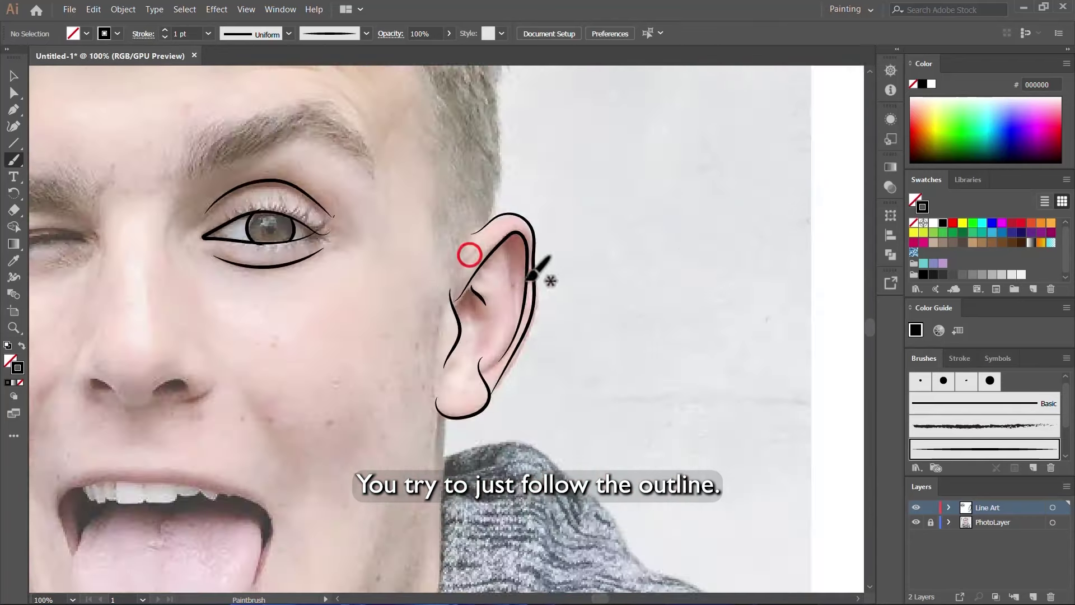
{"action": "scroll", "coordinate": [528, 277], "scroll_direction": "up", "scroll_amount": 3}
{"action": "left_click_drag", "start_coordinate": [520, 198], "coordinate": [535, 336]}
- Check the eye and ear line art with the PhotoLayer hidden, then make the photo visible again
{"action": "scroll", "coordinate": [664, 226], "scroll_direction": "down", "scroll_amount": 5}
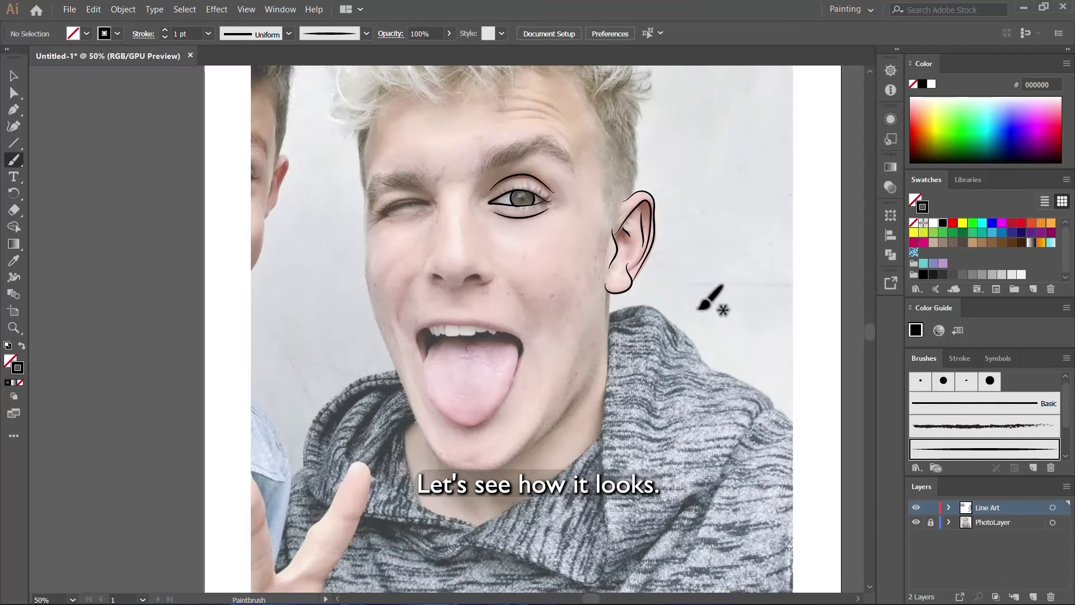
{"action": "left_click", "coordinate": [916, 521]}
{"action": "left_click", "coordinate": [916, 522]}
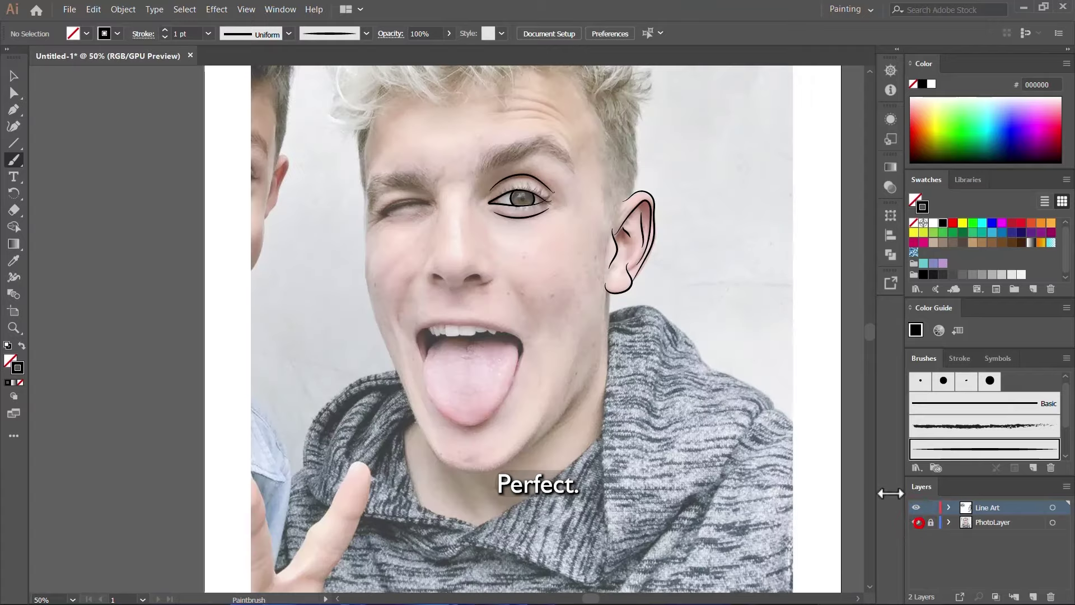
- Trace the upper lid of the winking eye with a single arched Paintbrush stroke
{"action": "scroll", "coordinate": [655, 218], "scroll_direction": "down", "scroll_amount": 2}
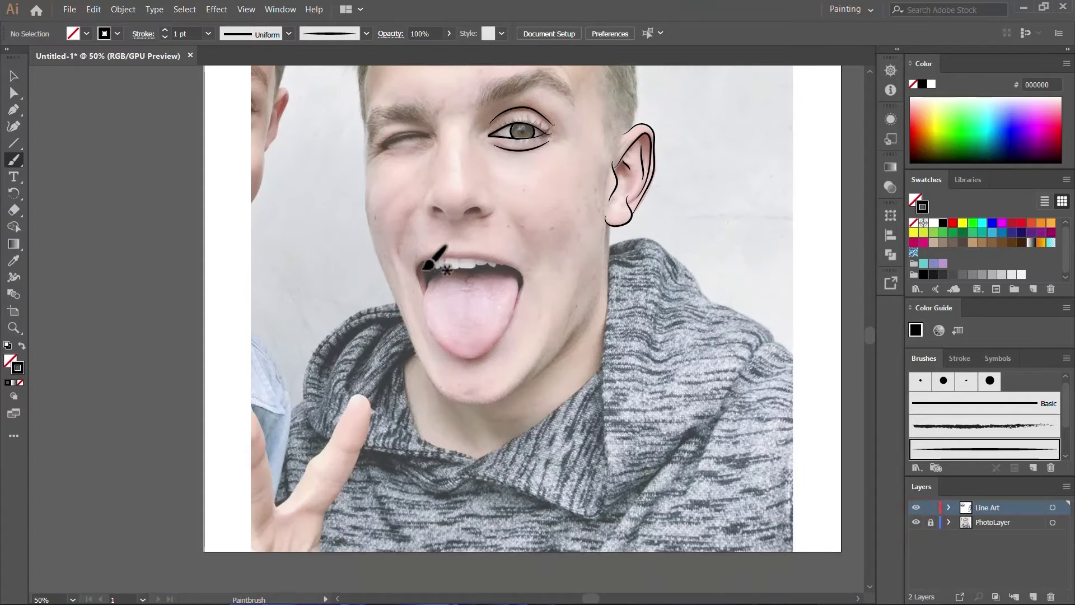
{"action": "scroll", "coordinate": [416, 136], "scroll_direction": "up", "scroll_amount": 4}
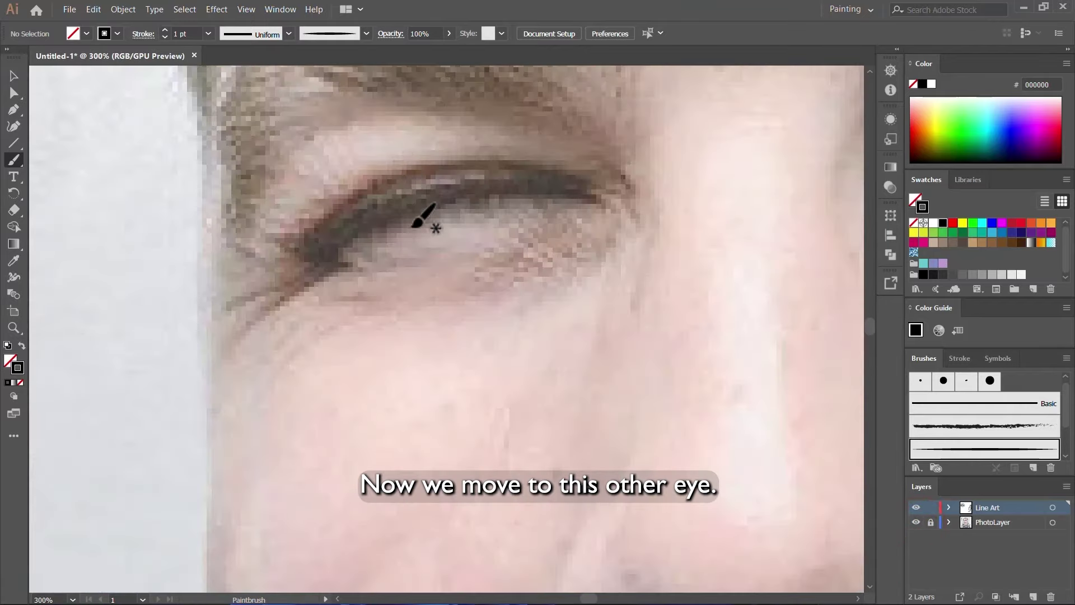
{"action": "mouse_move", "coordinate": [521, 162]}
{"action": "left_mouse_down"}
{"action": "mouse_move", "coordinate": [463, 158]}
{"action": "mouse_move", "coordinate": [379, 180]}
{"action": "left_mouse_up"}
{"action": "left_click_drag", "start_coordinate": [307, 242], "coordinate": [302, 247]}
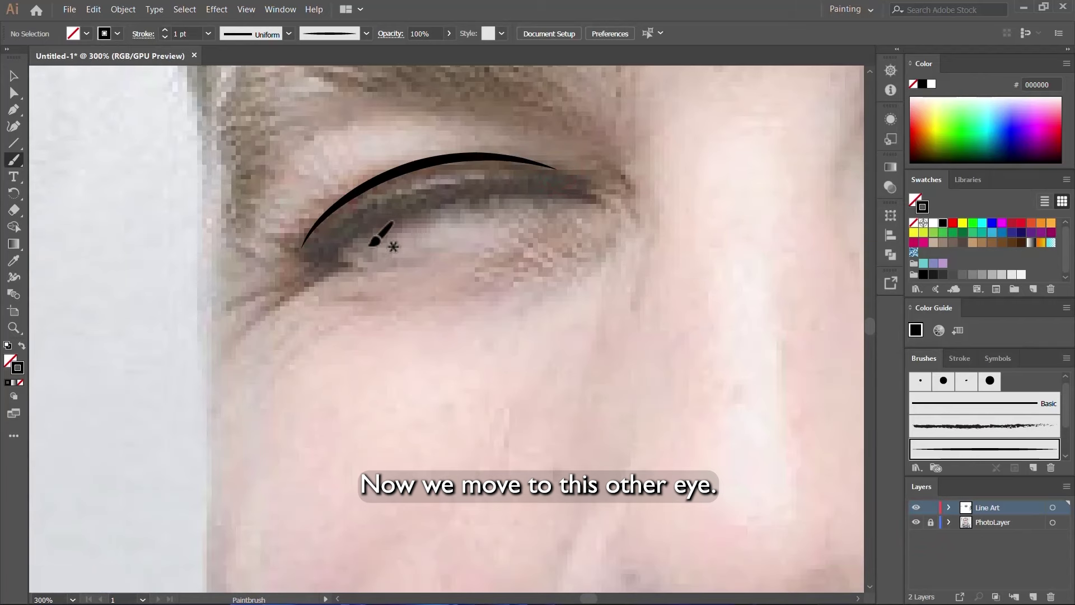
{"action": "scroll", "coordinate": [388, 257], "scroll_direction": "down", "scroll_amount": 3}
{"action": "scroll", "coordinate": [399, 200], "scroll_direction": "up", "scroll_amount": 2}
{"action": "scroll", "coordinate": [400, 231], "scroll_direction": "down", "scroll_amount": 2}
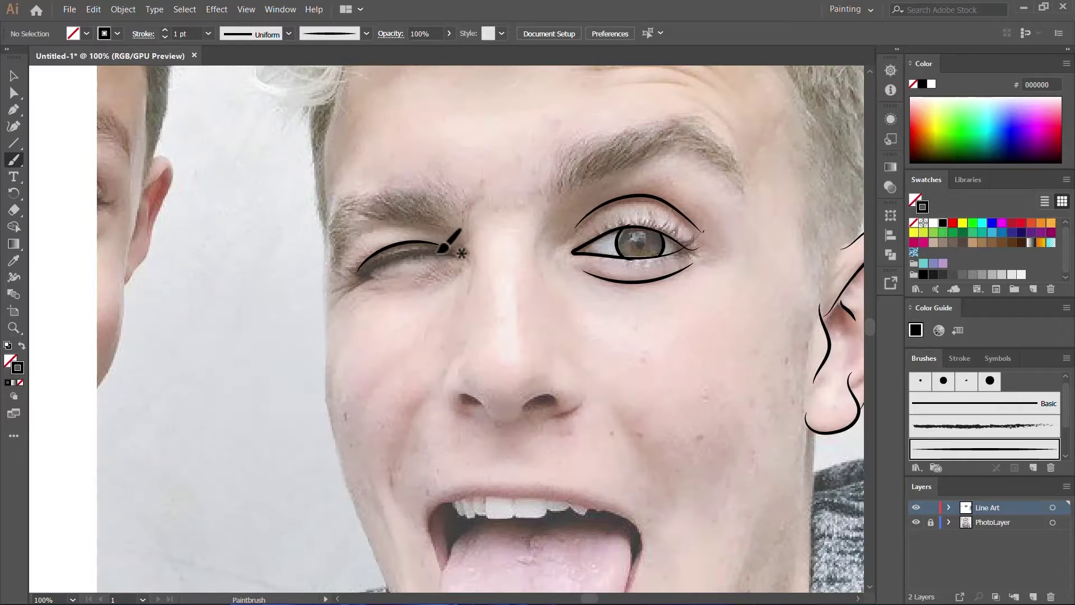
- Draw short wrinkle strokes at and below the outer corner of the winking eye, undoing a misplaced stroke
{"action": "scroll", "coordinate": [386, 300], "scroll_direction": "up", "scroll_amount": 2}
{"action": "mouse_move", "coordinate": [303, 247]}
{"action": "left_mouse_down"}
{"action": "mouse_move", "coordinate": [324, 254]}
{"action": "mouse_move", "coordinate": [300, 268]}
{"action": "mouse_move", "coordinate": [291, 298]}
{"action": "mouse_move", "coordinate": [338, 260]}
{"action": "left_mouse_up"}
{"action": "key", "text": "ctrl+z"}
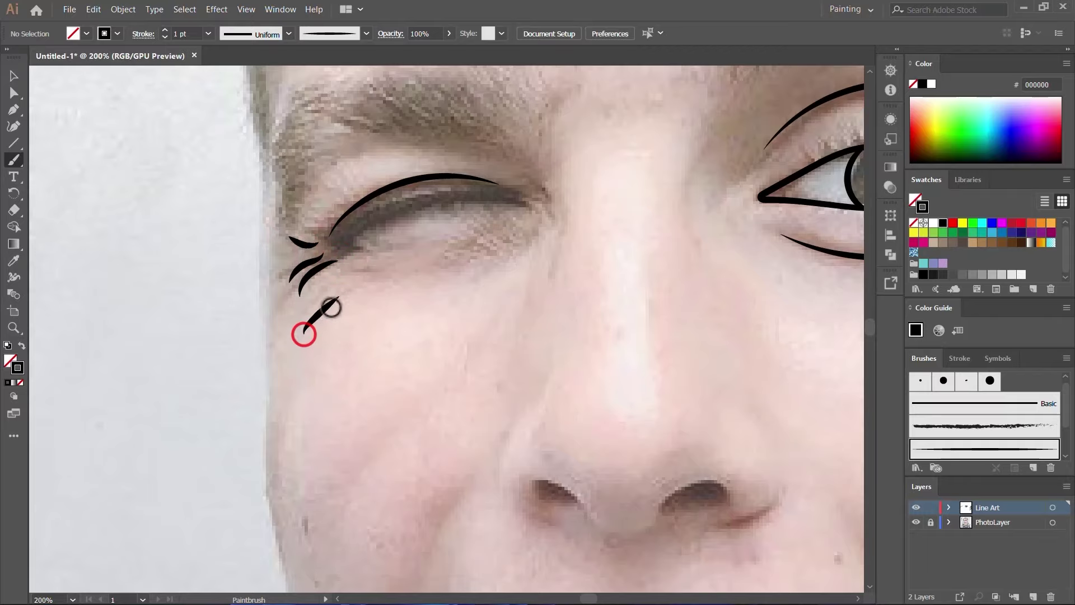
{"action": "scroll", "coordinate": [319, 307], "scroll_direction": "down", "scroll_amount": 4}
{"action": "scroll", "coordinate": [456, 305], "scroll_direction": "up", "scroll_amount": 4}
{"action": "scroll", "coordinate": [532, 221], "scroll_direction": "down", "scroll_amount": 4}
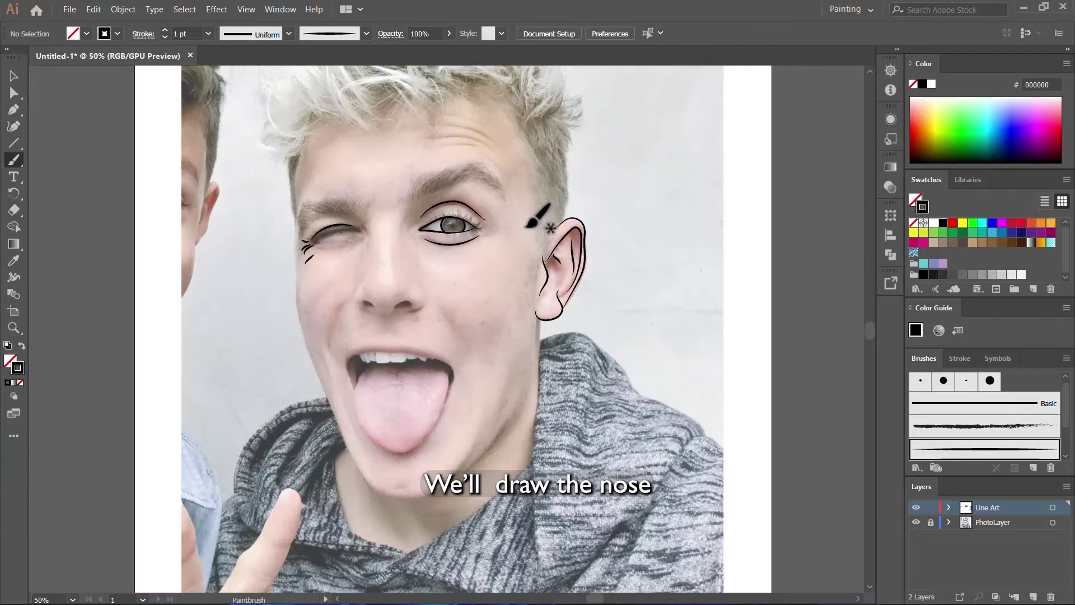
- Draw the curved outer wing of the nose on the winking-eye side, ending below the nostril
{"action": "scroll", "coordinate": [386, 224], "scroll_direction": "up", "scroll_amount": 5}
{"action": "scroll", "coordinate": [499, 189], "scroll_direction": "down", "scroll_amount": 4}
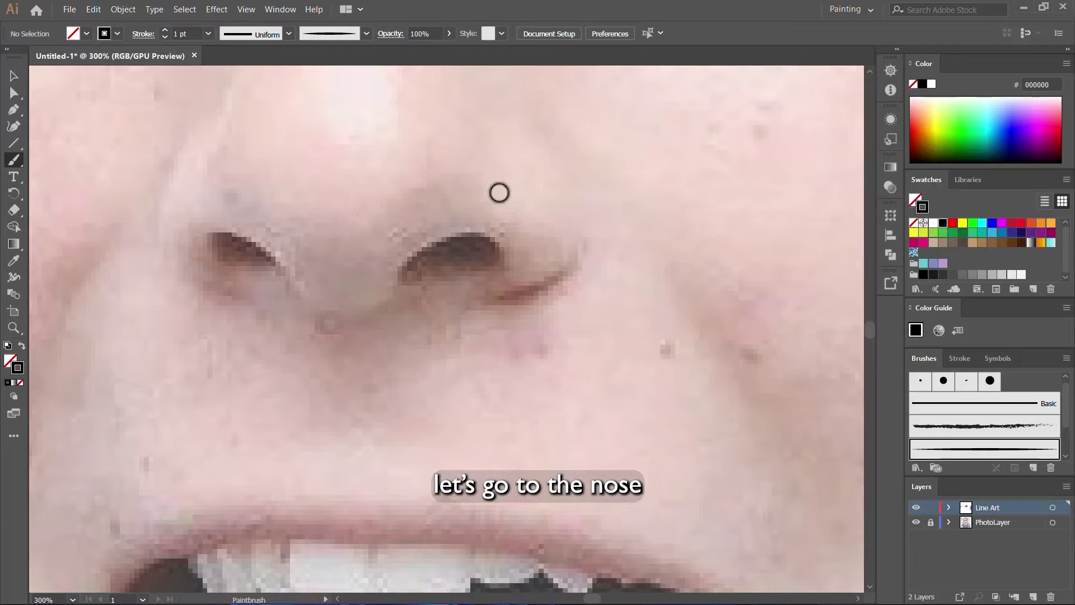
{"action": "scroll", "coordinate": [432, 158], "scroll_direction": "up", "scroll_amount": 5}
{"action": "scroll", "coordinate": [381, 207], "scroll_direction": "down", "scroll_amount": 1}
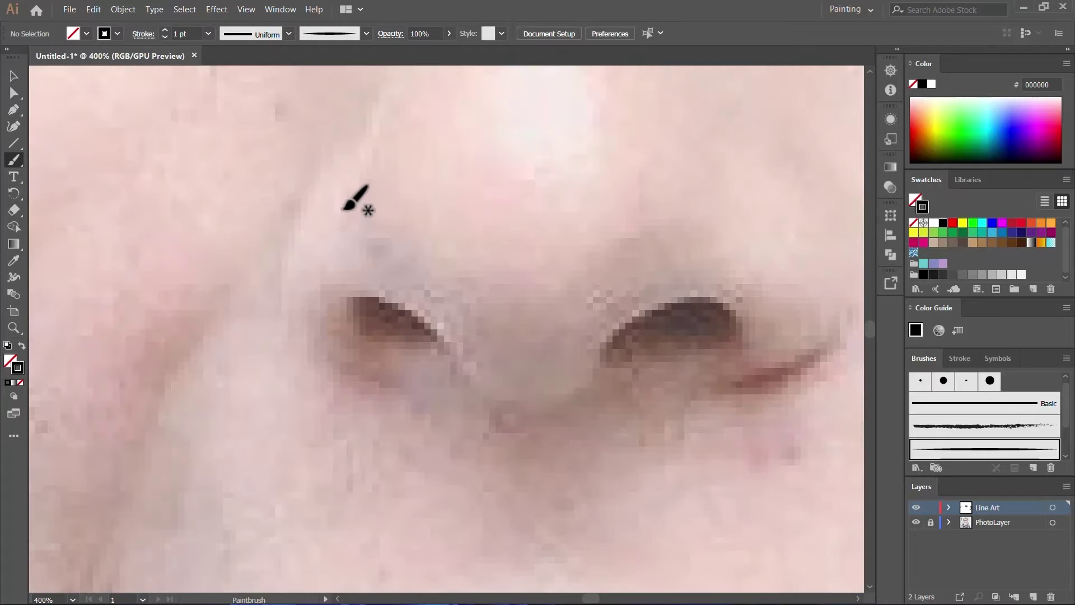
{"action": "scroll", "coordinate": [347, 201], "scroll_direction": "down", "scroll_amount": 1}
{"action": "mouse_move", "coordinate": [325, 160]}
{"action": "left_mouse_down"}
{"action": "mouse_move", "coordinate": [300, 203]}
{"action": "mouse_move", "coordinate": [300, 257]}
{"action": "left_mouse_up"}
{"action": "left_click_drag", "start_coordinate": [337, 289], "coordinate": [398, 299]}
{"action": "scroll", "coordinate": [448, 238], "scroll_direction": "down", "scroll_amount": 3}
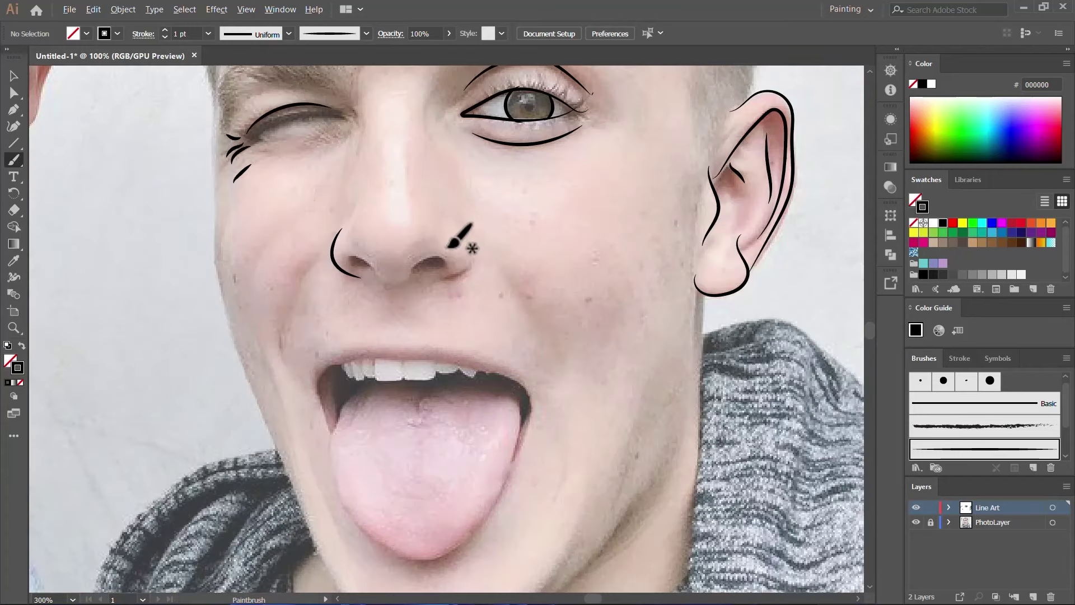
- Draw the curved outer wing of the nose on the open-eye side
{"action": "scroll", "coordinate": [490, 233], "scroll_direction": "up", "scroll_amount": 4}
{"action": "scroll", "coordinate": [526, 198], "scroll_direction": "down", "scroll_amount": 3}
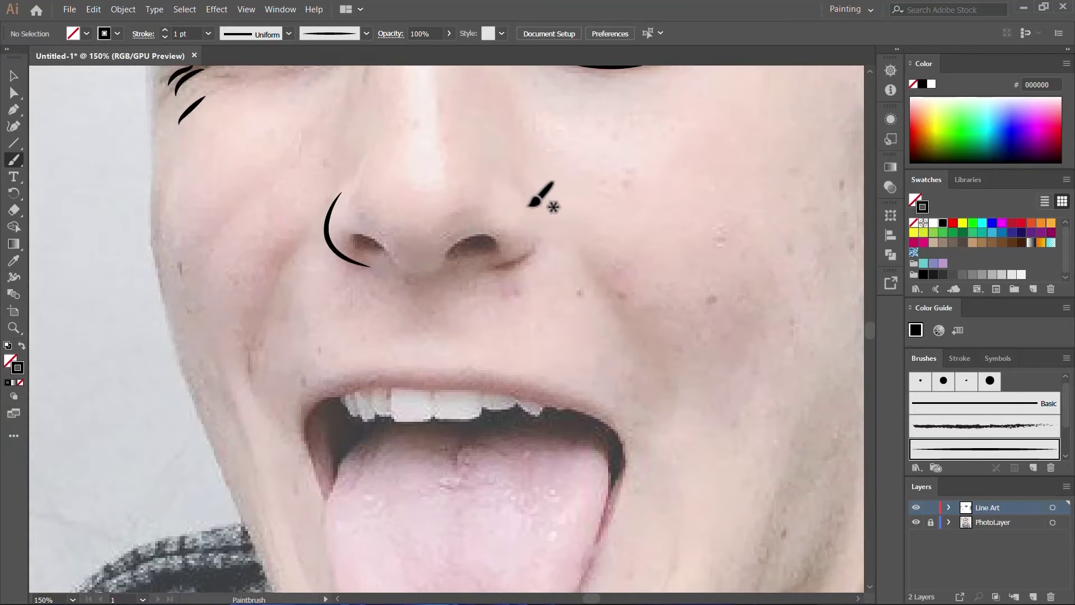
{"action": "mouse_move", "coordinate": [517, 200]}
{"action": "left_mouse_down"}
{"action": "mouse_move", "coordinate": [536, 248]}
{"action": "mouse_move", "coordinate": [480, 267]}
{"action": "left_mouse_up"}
- Trace the nostril on the open-eye side with one curved stroke around its upper edge, hooking under at both ends
{"action": "scroll", "coordinate": [432, 243], "scroll_direction": "up", "scroll_amount": 3}
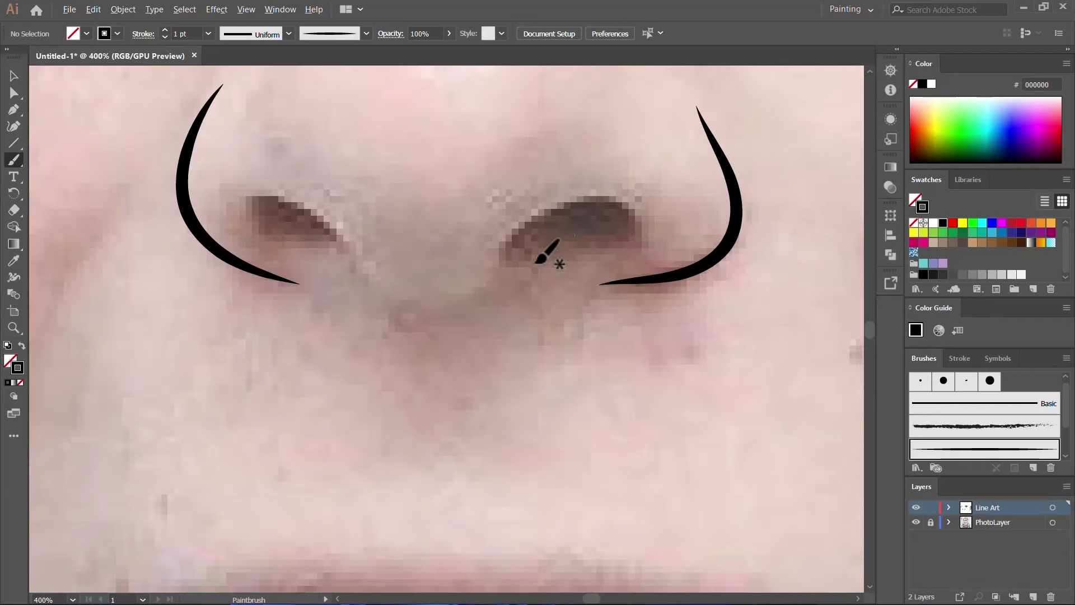
{"action": "mouse_move", "coordinate": [622, 248]}
{"action": "left_mouse_down"}
{"action": "mouse_move", "coordinate": [633, 240]}
{"action": "mouse_move", "coordinate": [622, 209]}
{"action": "mouse_move", "coordinate": [576, 200]}
{"action": "left_mouse_up"}
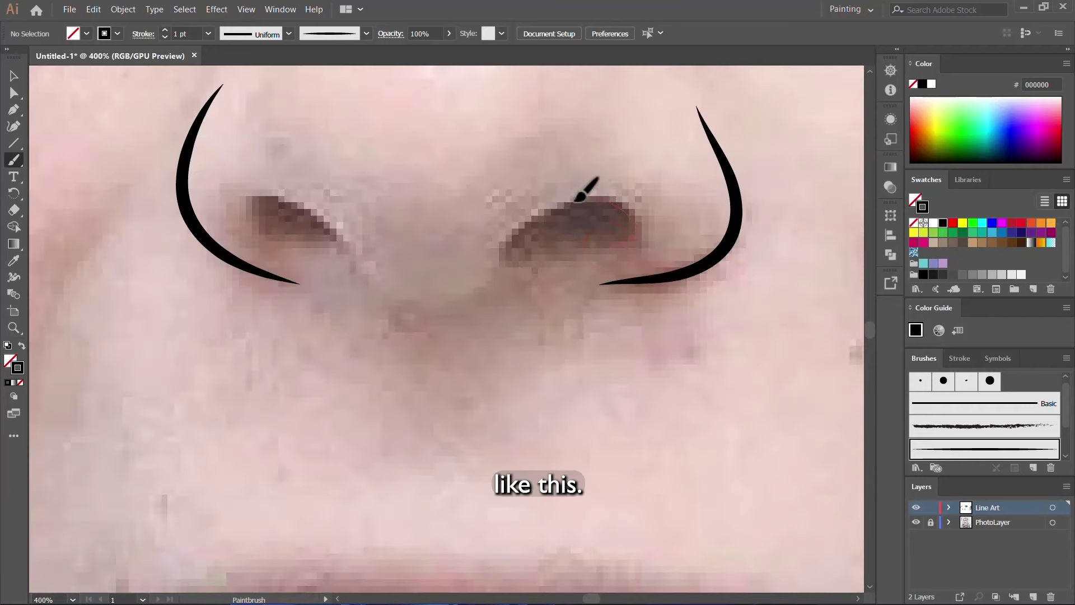
{"action": "mouse_move", "coordinate": [524, 228]}
{"action": "left_mouse_down"}
{"action": "mouse_move", "coordinate": [550, 254]}
{"action": "mouse_move", "coordinate": [539, 264]}
{"action": "left_mouse_up"}
{"action": "scroll", "coordinate": [532, 278], "scroll_direction": "down", "scroll_amount": 3}
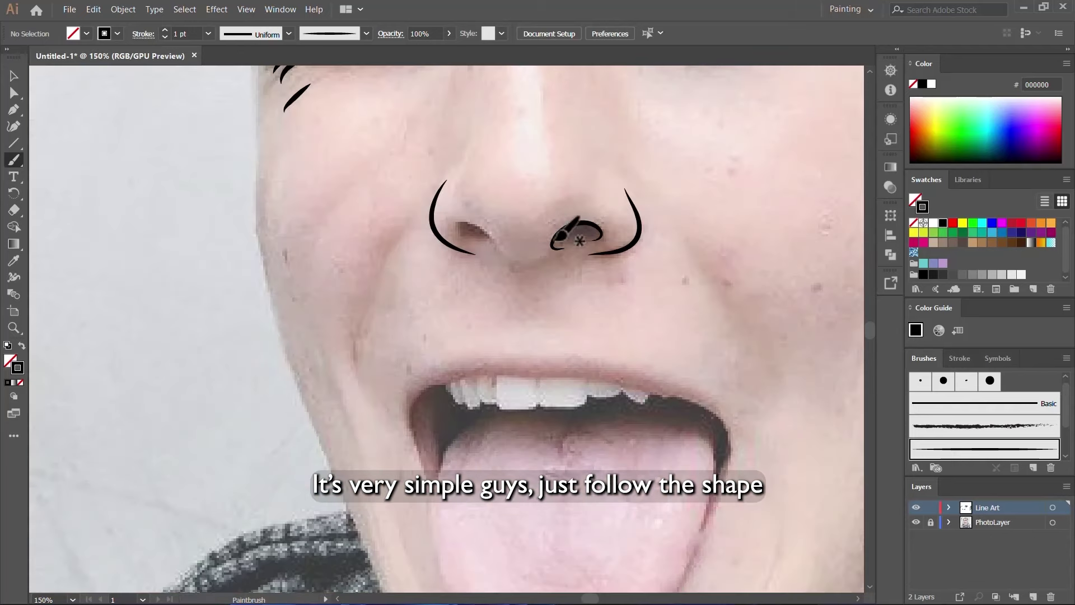
{"action": "scroll", "coordinate": [553, 253], "scroll_direction": "up", "scroll_amount": 5}
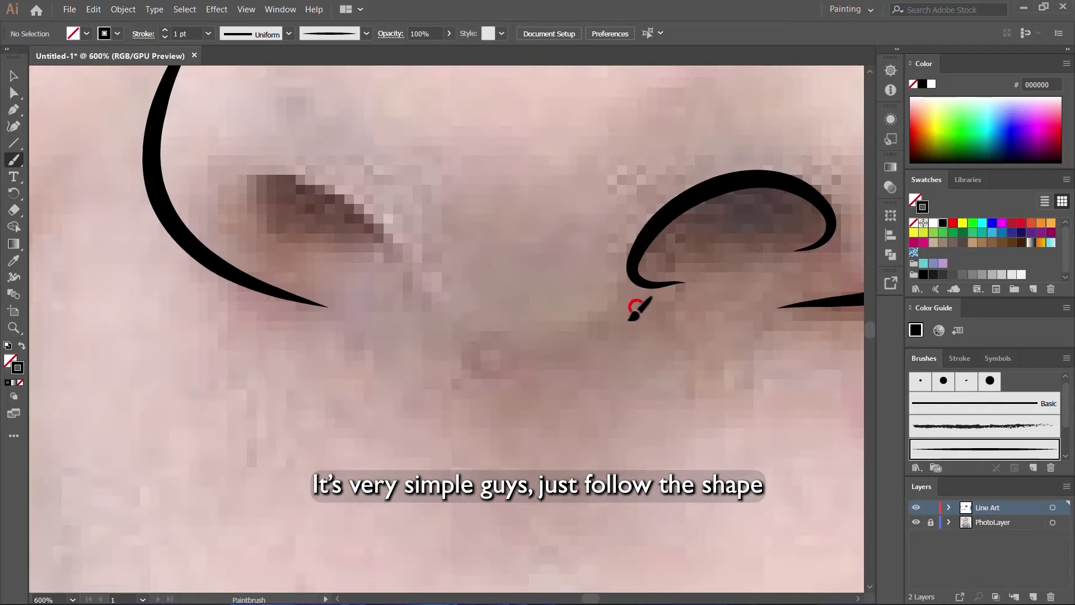
- Draw a closed Pencil shape over the dark upper part of the open-eye-side nostril, with black fill and no stroke
{"action": "scroll", "coordinate": [495, 202], "scroll_direction": "down", "scroll_amount": 4}
{"action": "key", "text": "n"}
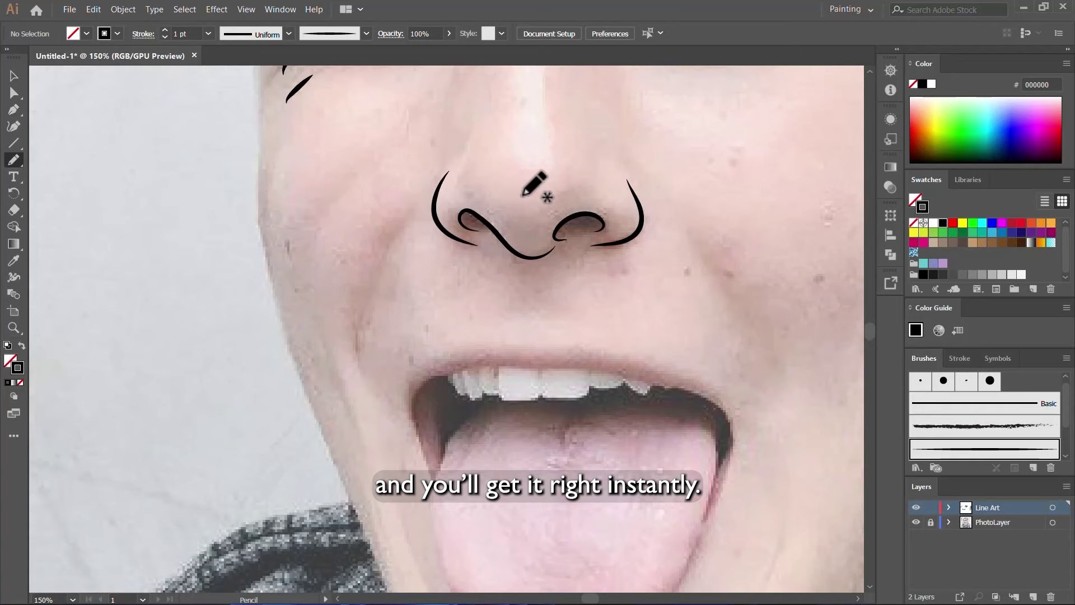
{"action": "scroll", "coordinate": [593, 218], "scroll_direction": "up", "scroll_amount": 3}
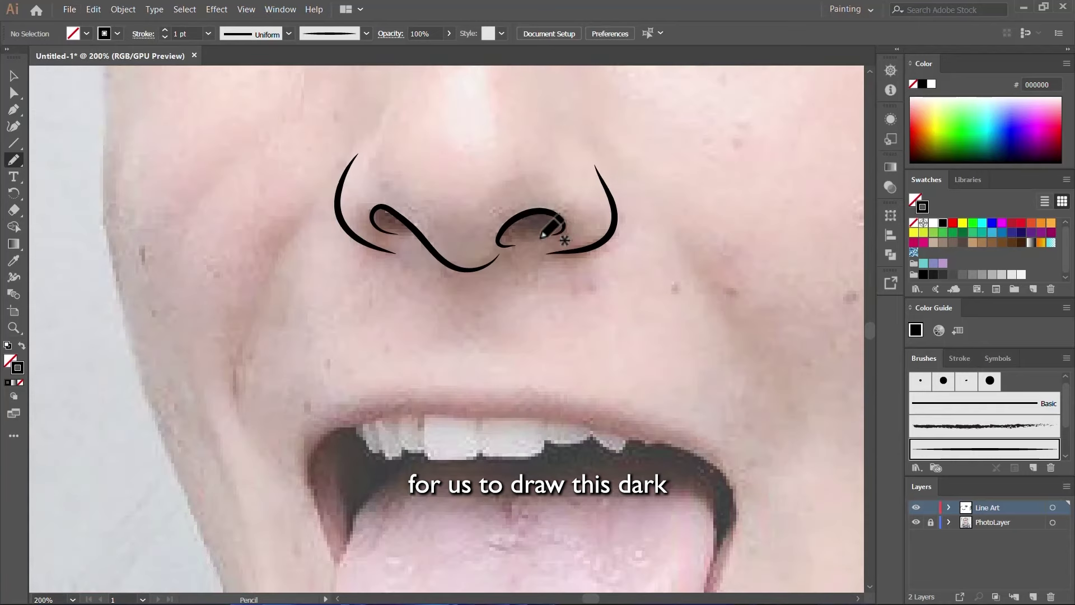
{"action": "scroll", "coordinate": [547, 223], "scroll_direction": "up", "scroll_amount": 2}
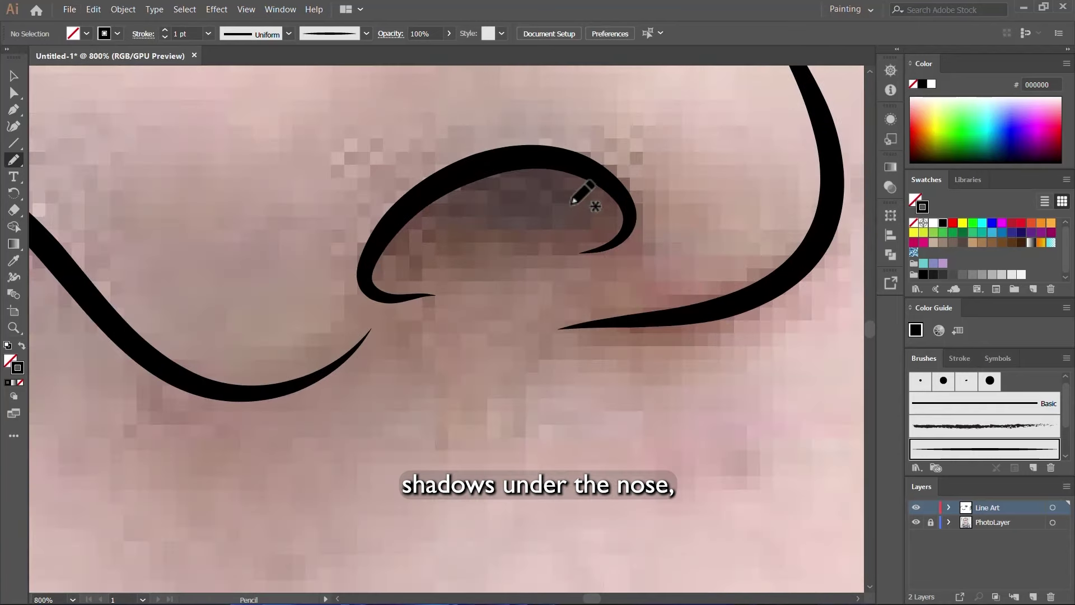
{"action": "left_click", "coordinate": [14, 158]}
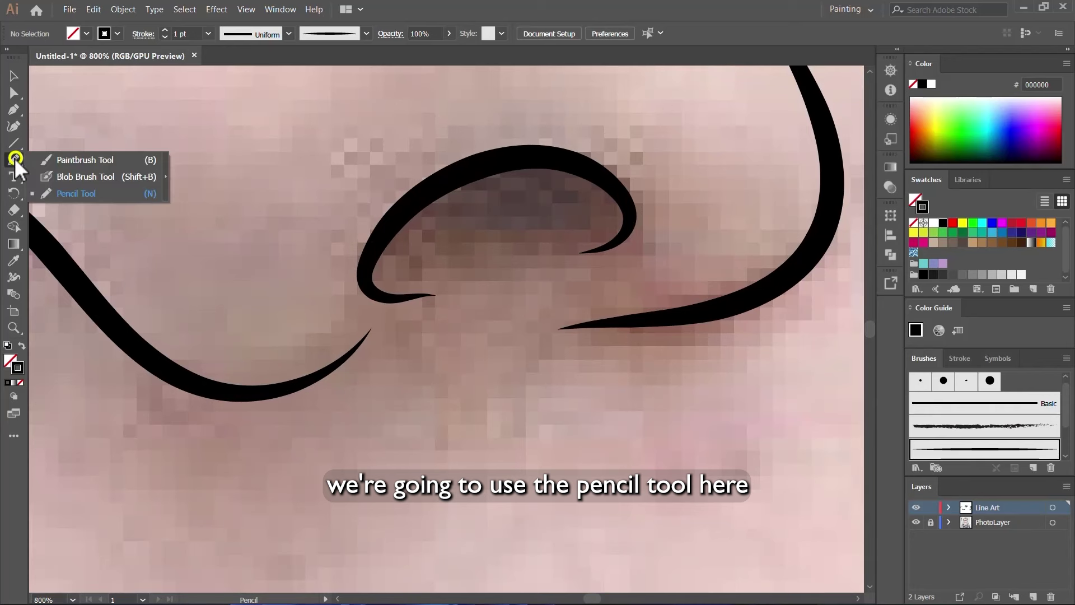
{"action": "left_click", "coordinate": [123, 195]}
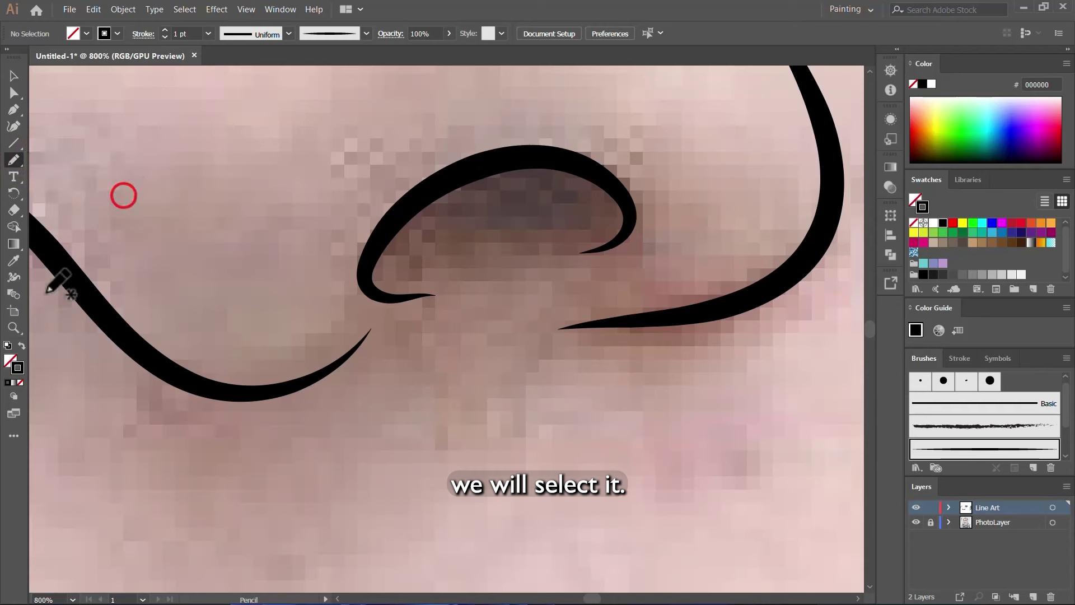
{"action": "left_click", "coordinate": [11, 361]}
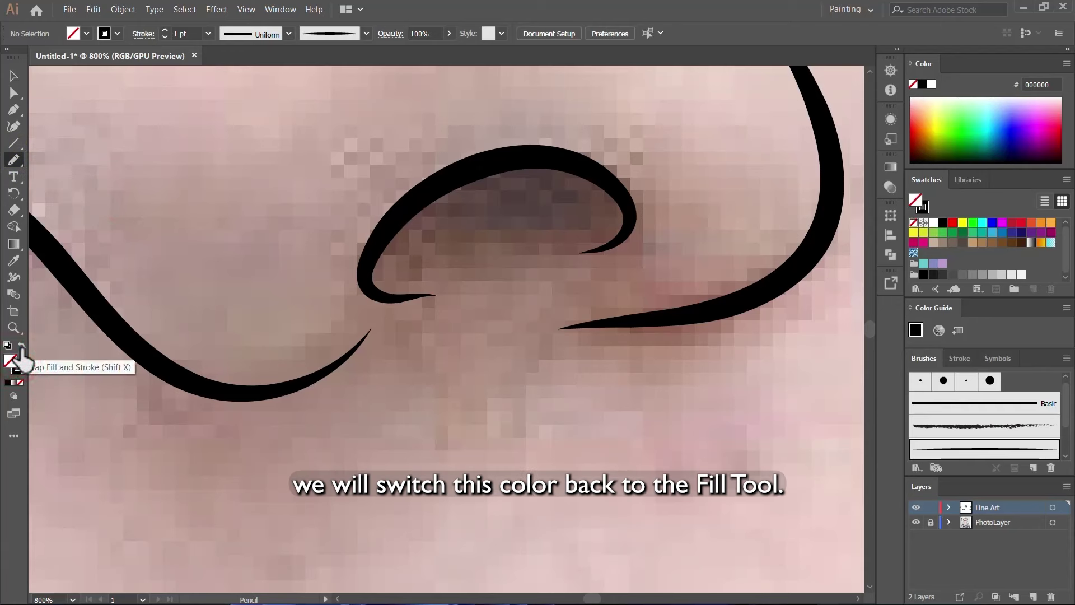
{"action": "left_click", "coordinate": [21, 347]}
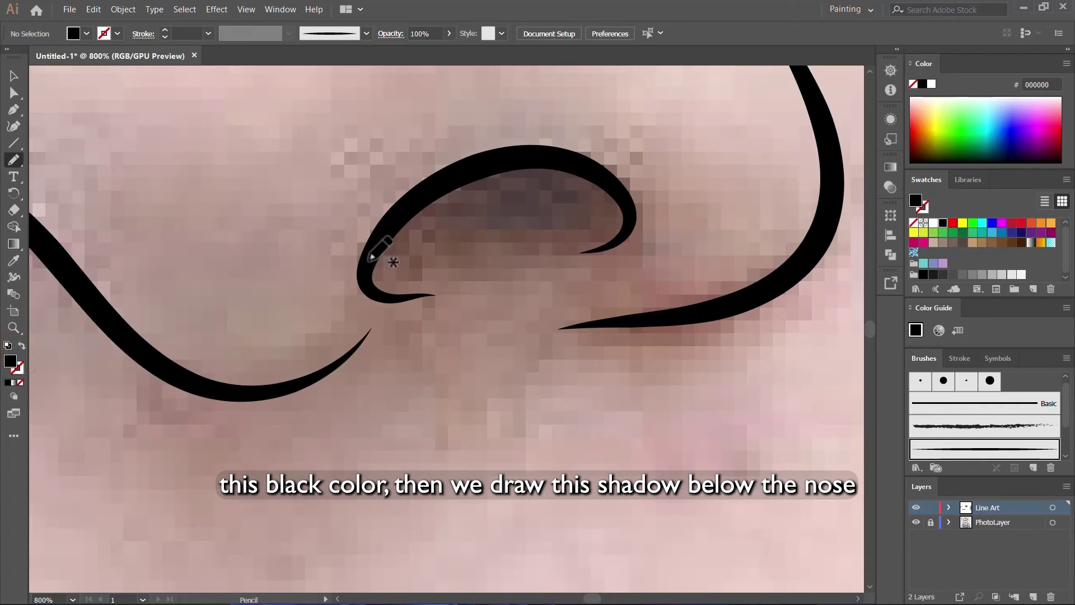
{"action": "mouse_move", "coordinate": [369, 267]}
{"action": "left_mouse_down"}
{"action": "mouse_move", "coordinate": [402, 230]}
{"action": "mouse_move", "coordinate": [579, 218]}
{"action": "mouse_move", "coordinate": [607, 200]}
{"action": "mouse_move", "coordinate": [610, 180]}
{"action": "mouse_move", "coordinate": [545, 151]}
{"action": "mouse_move", "coordinate": [464, 169]}
{"action": "mouse_move", "coordinate": [381, 259]}
{"action": "left_mouse_up"}
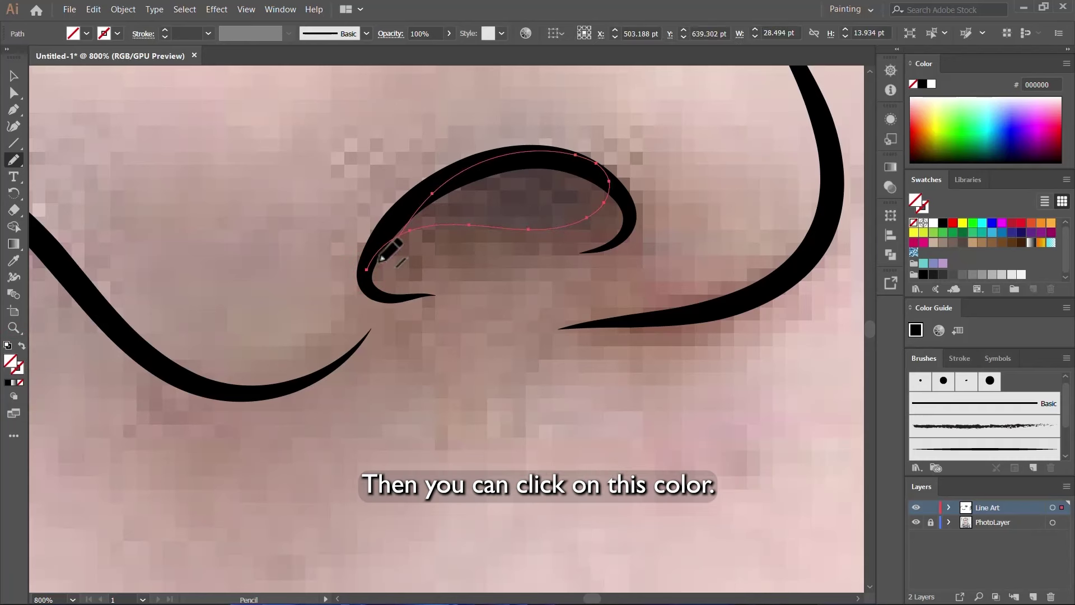
{"action": "left_click", "coordinate": [8, 383]}
{"action": "key", "text": "ctrl+1"}
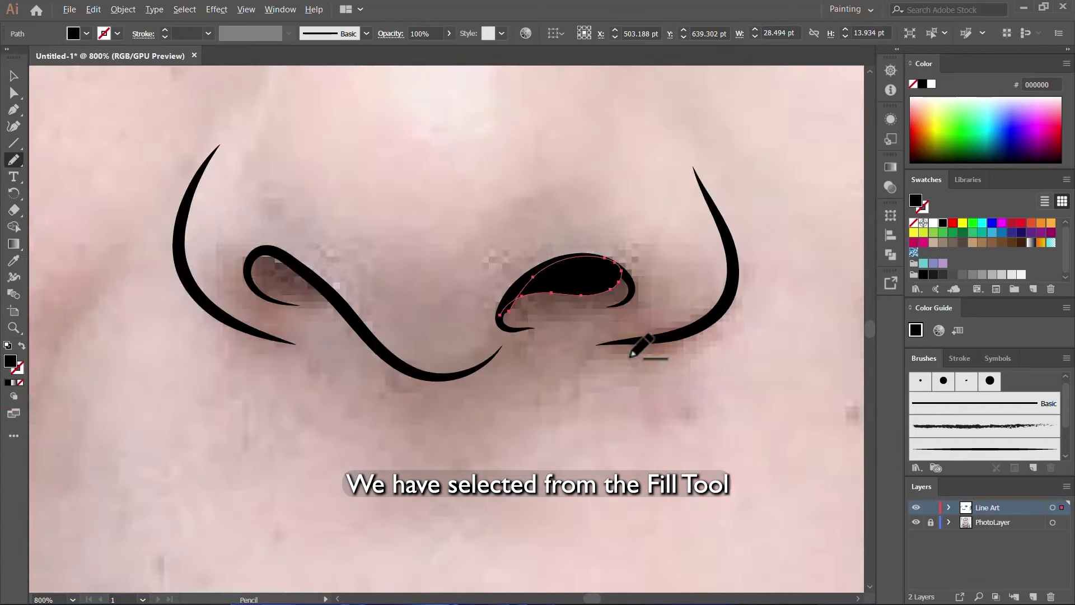
- Draw a black-filled Pencil shape over the dark shadow inside the nostril on the winking-eye side and deselect it
{"action": "scroll", "coordinate": [598, 346], "scroll_direction": "up", "scroll_amount": 6}
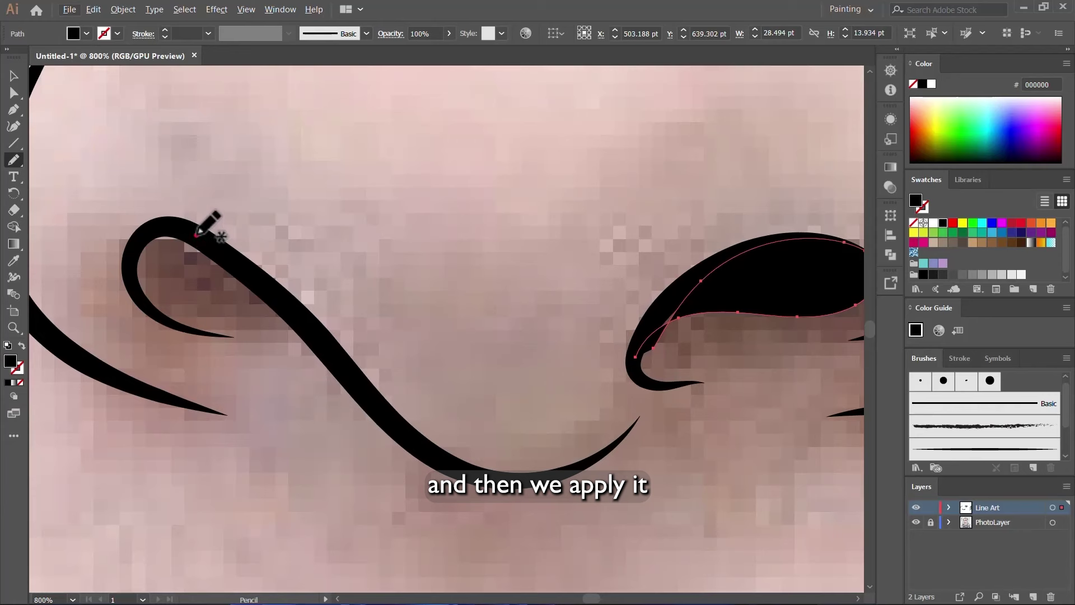
{"action": "mouse_move", "coordinate": [197, 234]}
{"action": "left_mouse_down"}
{"action": "mouse_move", "coordinate": [136, 242]}
{"action": "mouse_move", "coordinate": [156, 298]}
{"action": "left_mouse_up"}
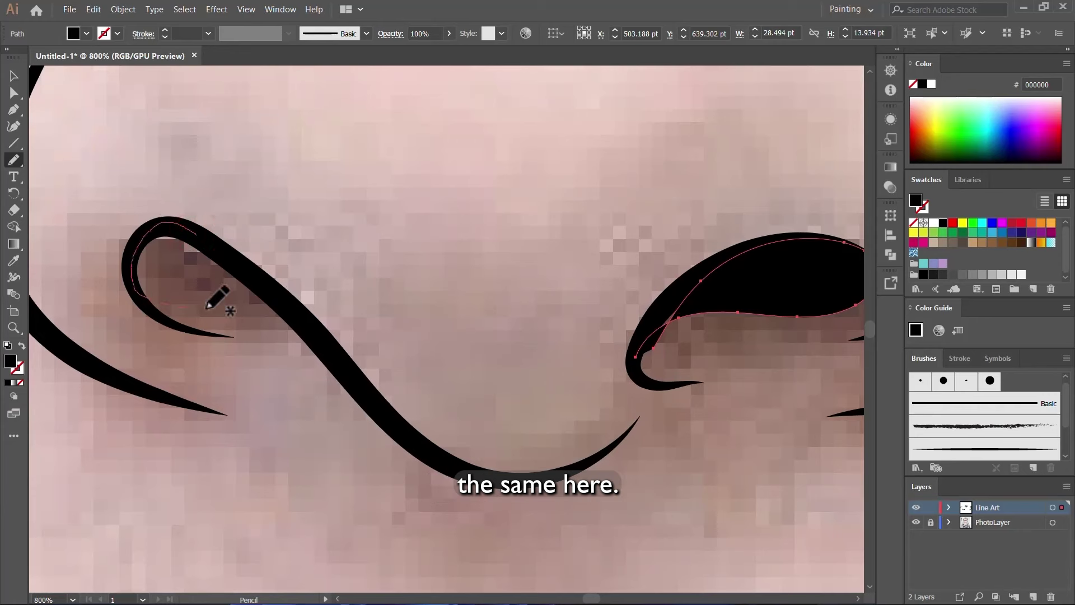
{"action": "mouse_move", "coordinate": [291, 320]}
{"action": "left_mouse_down"}
{"action": "mouse_move", "coordinate": [331, 352]}
{"action": "mouse_move", "coordinate": [270, 280]}
{"action": "mouse_move", "coordinate": [188, 217]}
{"action": "left_mouse_up"}
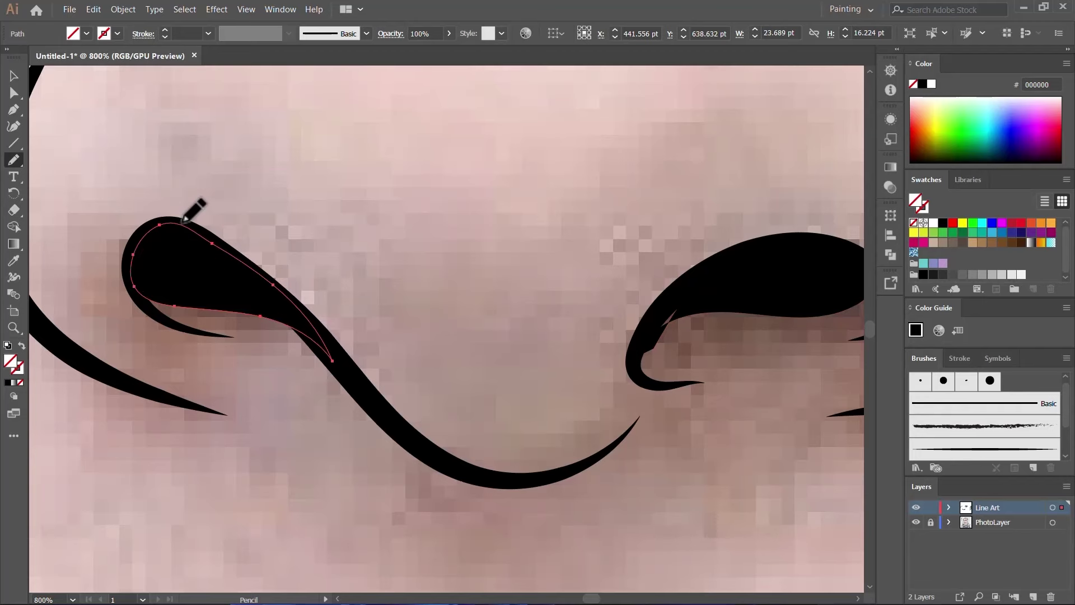
{"action": "key", "text": "v"}
{"action": "key", "text": "ctrl+1"}
{"action": "left_click", "coordinate": [458, 257]}
- Hide the PhotoLayer to check the eye, ear and nose line art, and show it again
{"action": "scroll", "coordinate": [523, 333], "scroll_direction": "down", "scroll_amount": 2}
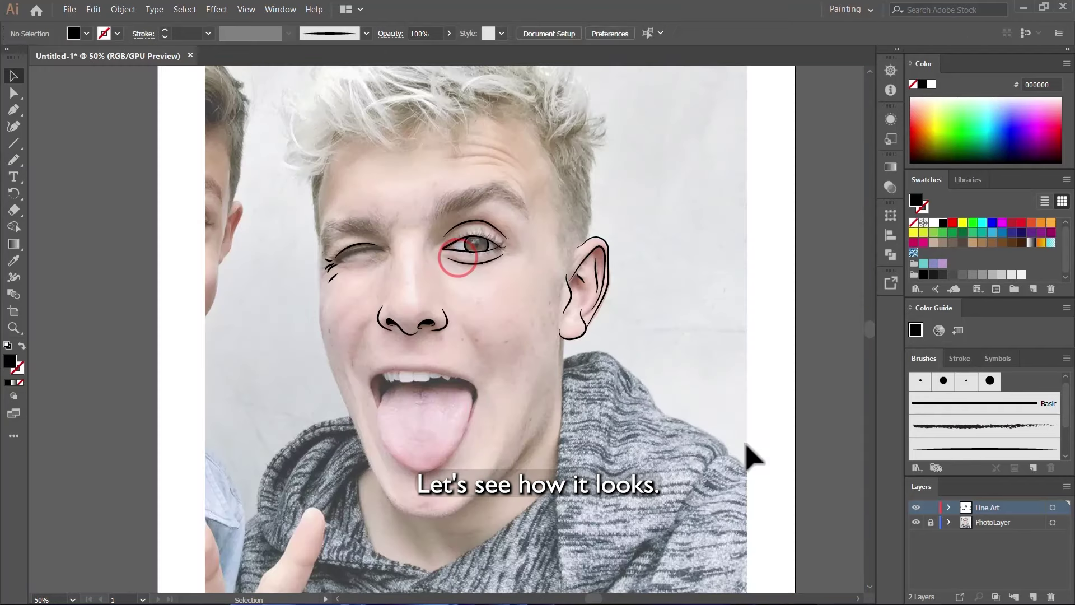
{"action": "left_click", "coordinate": [915, 522]}
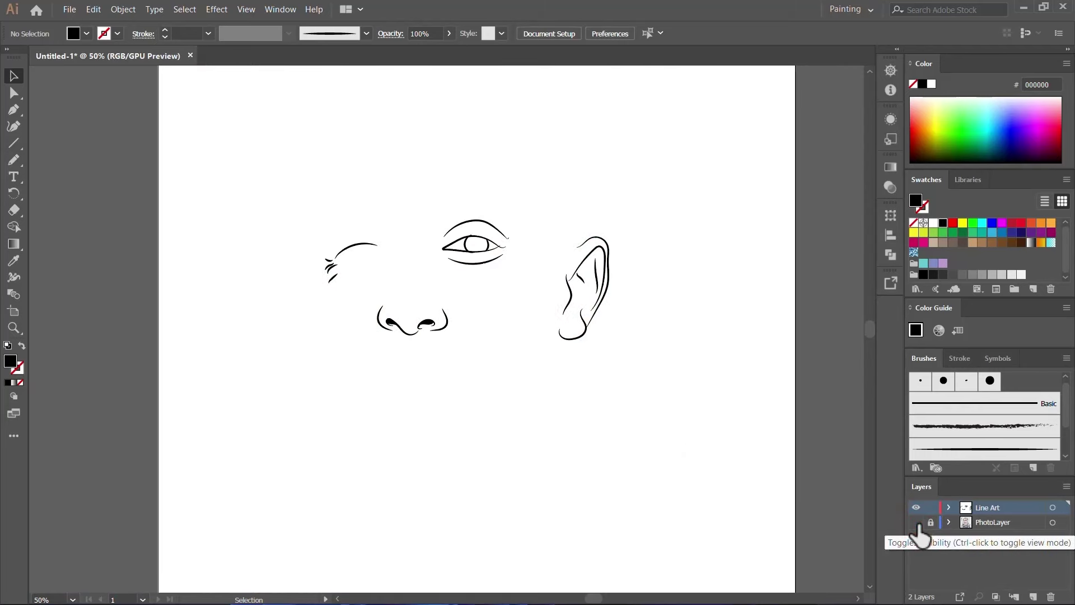
{"action": "left_click", "coordinate": [916, 522]}
- Trace the outstretched tongue with one tapered brush stroke, from the open-eye-side mouth corner around the tip to below the teeth opposite
{"action": "scroll", "coordinate": [392, 434], "scroll_direction": "up", "scroll_amount": 2}
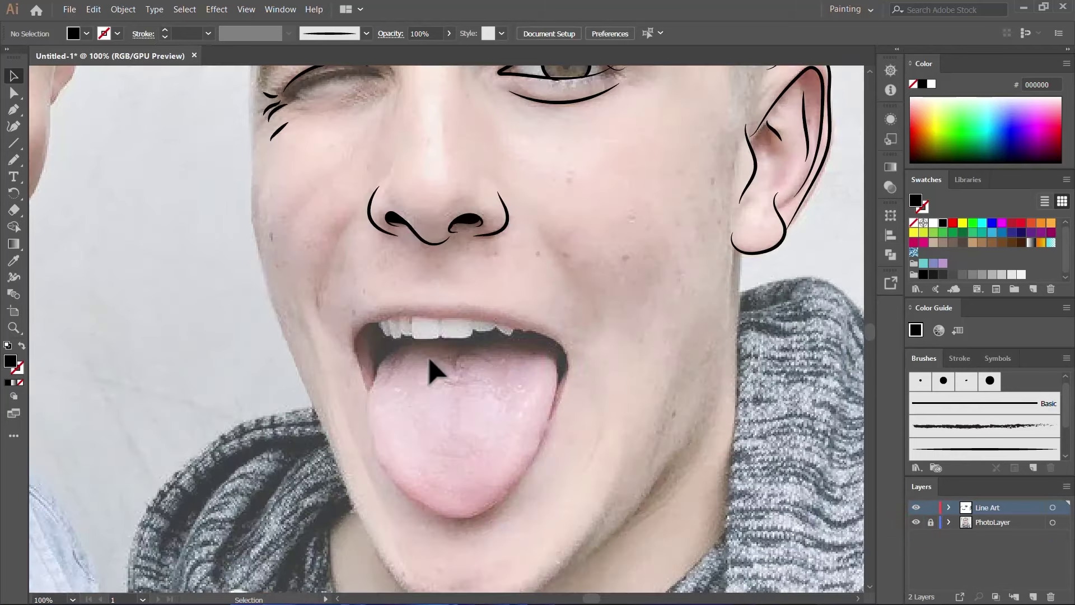
{"action": "key", "text": "b"}
{"action": "scroll", "coordinate": [508, 318], "scroll_direction": "up", "scroll_amount": 1}
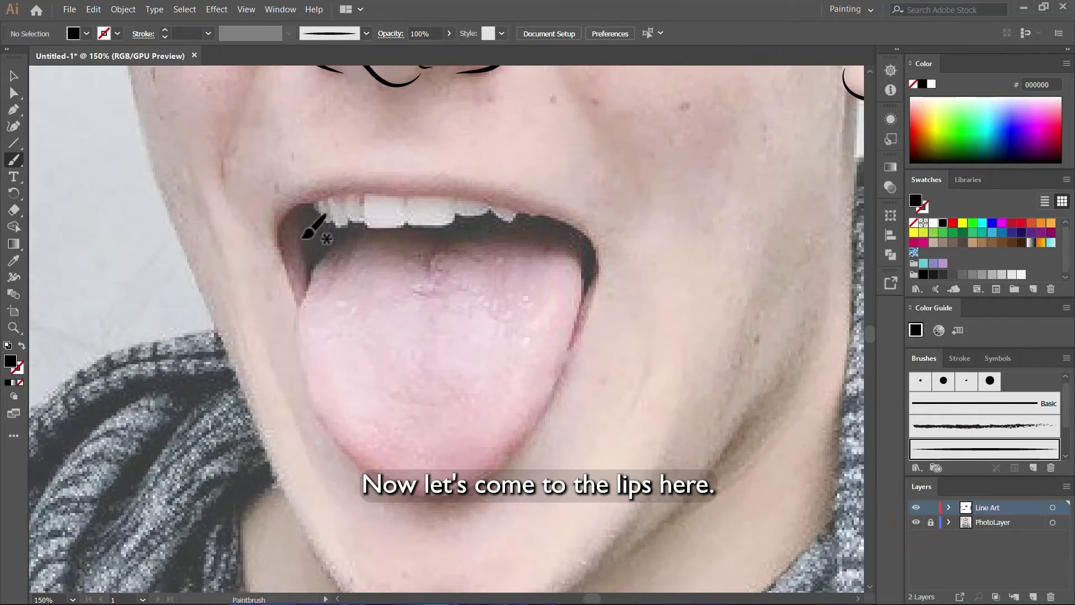
{"action": "scroll", "coordinate": [337, 258], "scroll_direction": "up", "scroll_amount": 1}
{"action": "scroll", "coordinate": [427, 175], "scroll_direction": "down", "scroll_amount": 3}
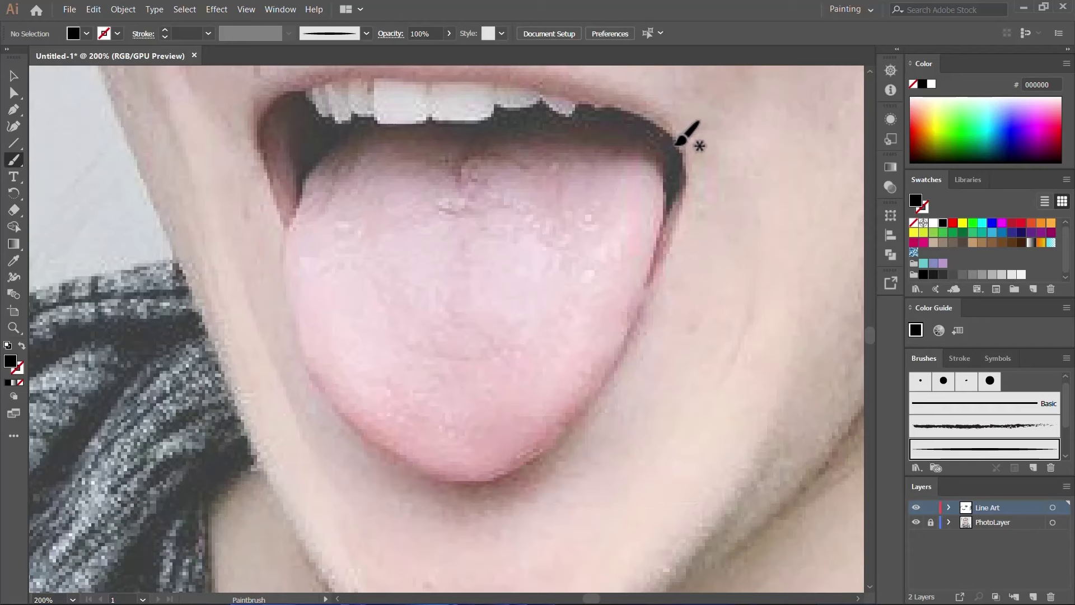
{"action": "left_click_drag", "start_coordinate": [666, 212], "coordinate": [648, 274]}
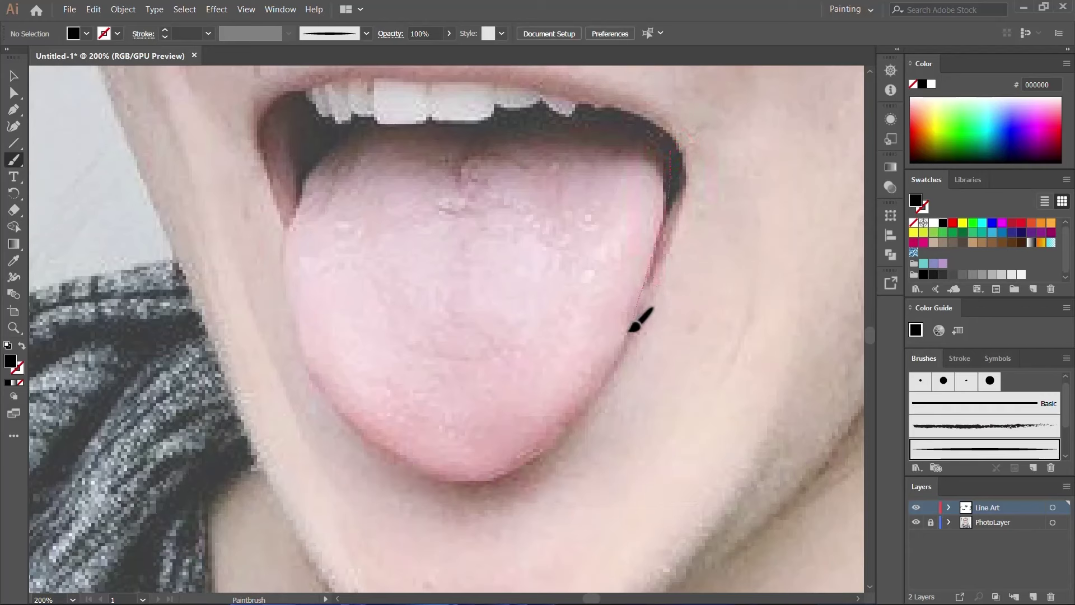
{"action": "left_click_drag", "start_coordinate": [631, 329], "coordinate": [556, 450]}
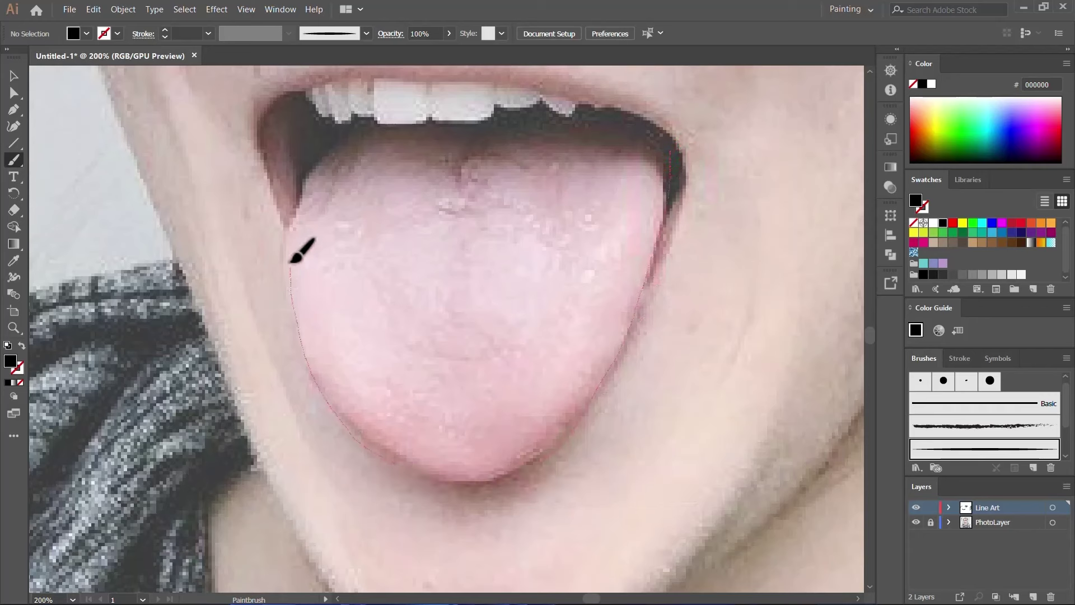
{"action": "left_click_drag", "start_coordinate": [290, 262], "coordinate": [330, 129]}
- Draw the outer lip contour in one stroke over the upper lip, ending against the tongue outline on both sides
{"action": "scroll", "coordinate": [464, 331], "scroll_direction": "down", "scroll_amount": 1}
{"action": "scroll", "coordinate": [555, 280], "scroll_direction": "up", "scroll_amount": 1}
{"action": "scroll", "coordinate": [411, 349], "scroll_direction": "down", "scroll_amount": 1}
{"action": "scroll", "coordinate": [280, 264], "scroll_direction": "up", "scroll_amount": 1}
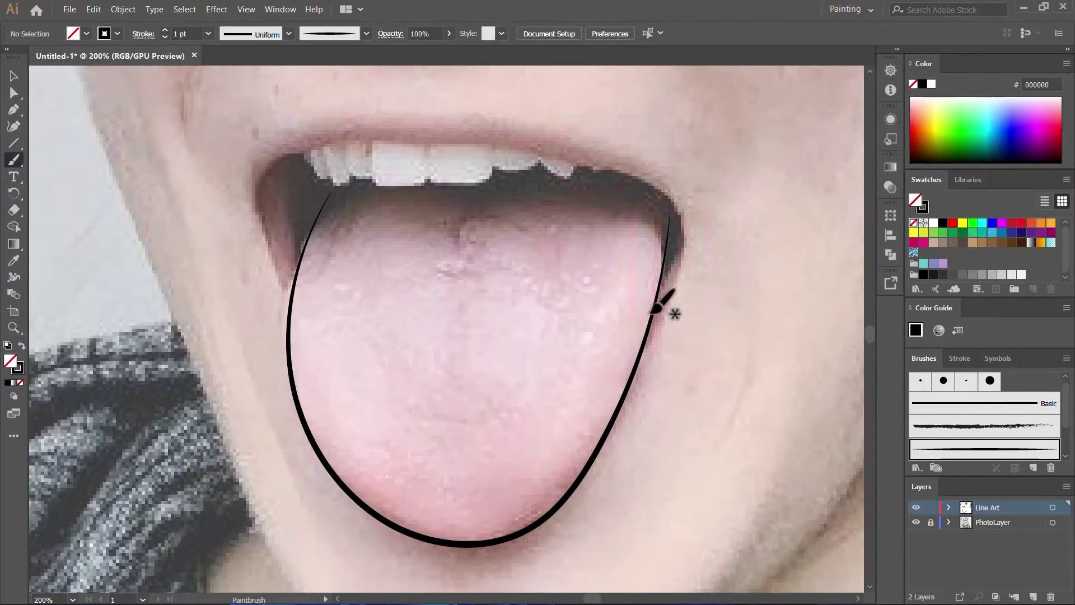
{"action": "mouse_move", "coordinate": [643, 364]}
{"action": "left_mouse_down"}
{"action": "mouse_move", "coordinate": [685, 274]}
{"action": "mouse_move", "coordinate": [691, 209]}
{"action": "mouse_move", "coordinate": [652, 164]}
{"action": "mouse_move", "coordinate": [498, 116]}
{"action": "mouse_move", "coordinate": [424, 124]}
{"action": "left_mouse_up"}
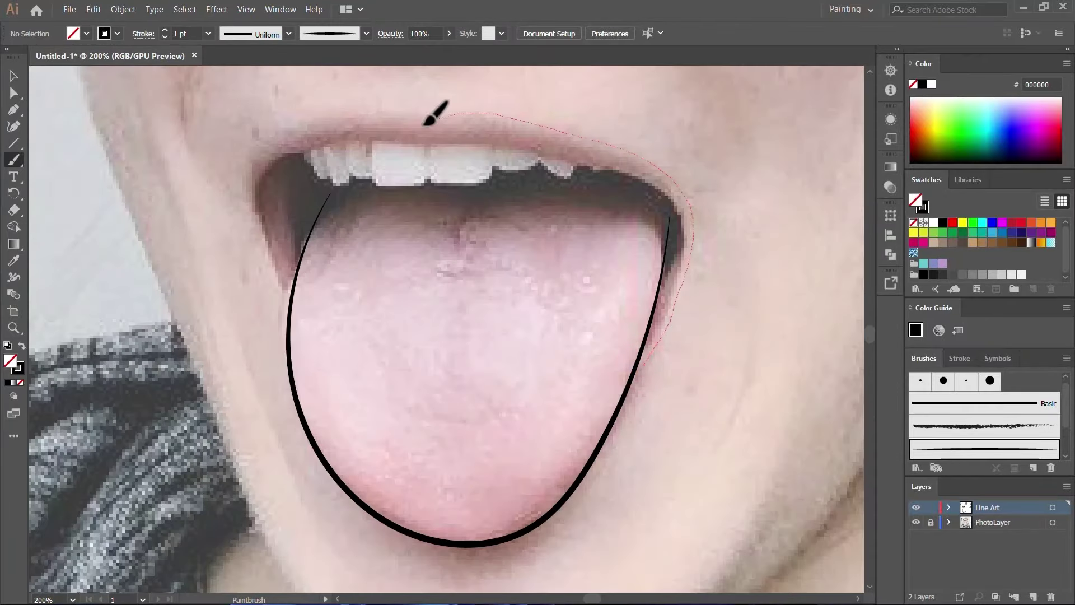
{"action": "left_click_drag", "start_coordinate": [303, 329], "coordinate": [299, 336]}
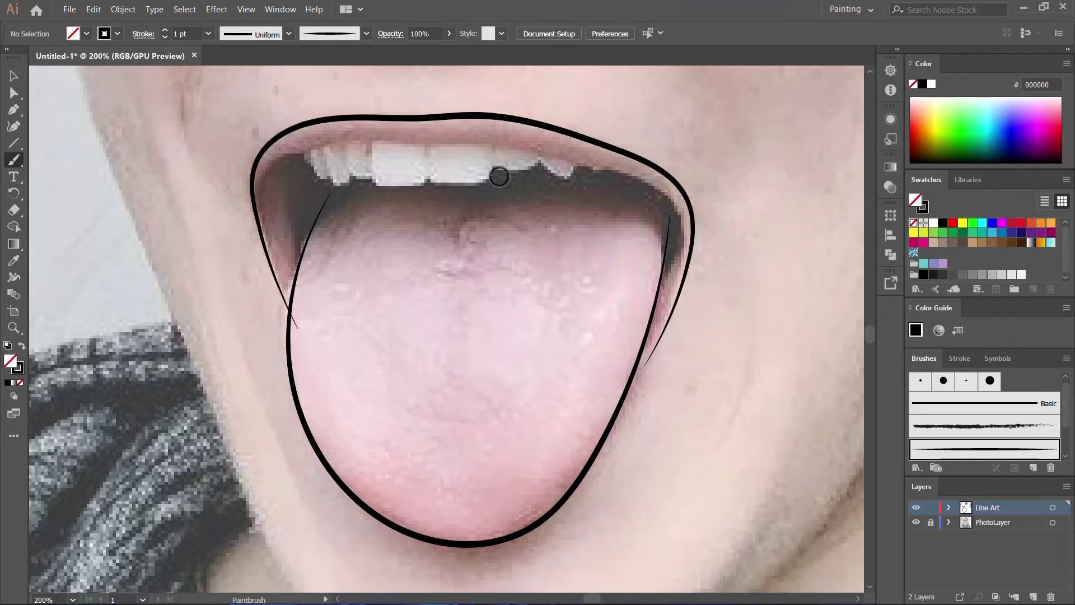
- Trace the scalloped lower edges of the upper teeth and draw the inner edge of the upper lip between both mouth corners
{"action": "scroll", "coordinate": [384, 180], "scroll_direction": "up", "scroll_amount": 2}
{"action": "mouse_move", "coordinate": [208, 169]}
{"action": "left_mouse_down"}
{"action": "mouse_move", "coordinate": [243, 186]}
{"action": "mouse_move", "coordinate": [278, 173]}
{"action": "left_mouse_up"}
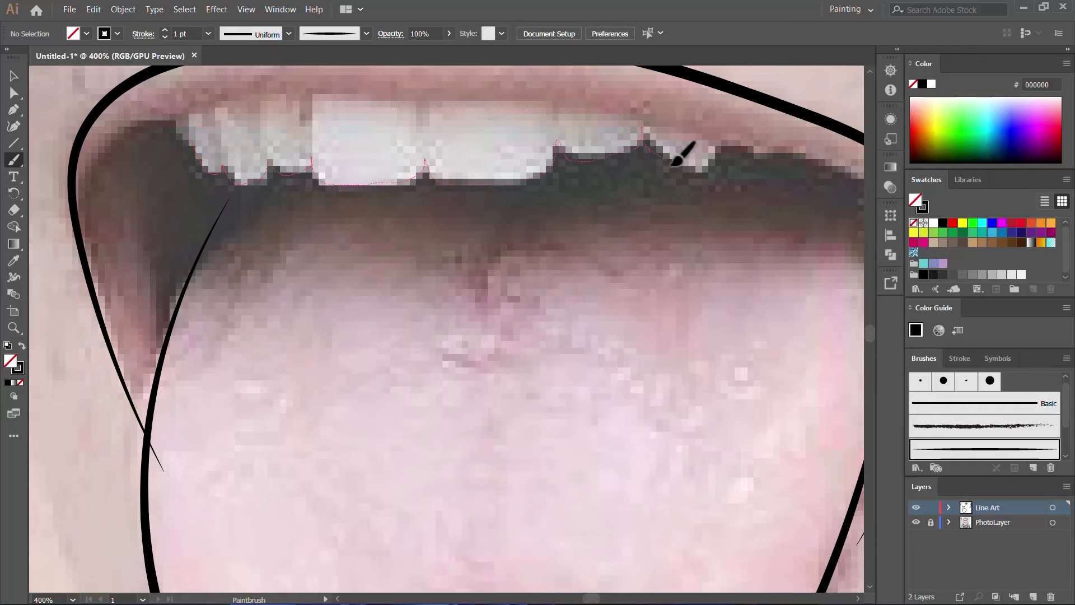
{"action": "left_click_drag", "start_coordinate": [724, 130], "coordinate": [722, 140]}
{"action": "scroll", "coordinate": [722, 140], "scroll_direction": "down", "scroll_amount": 1}
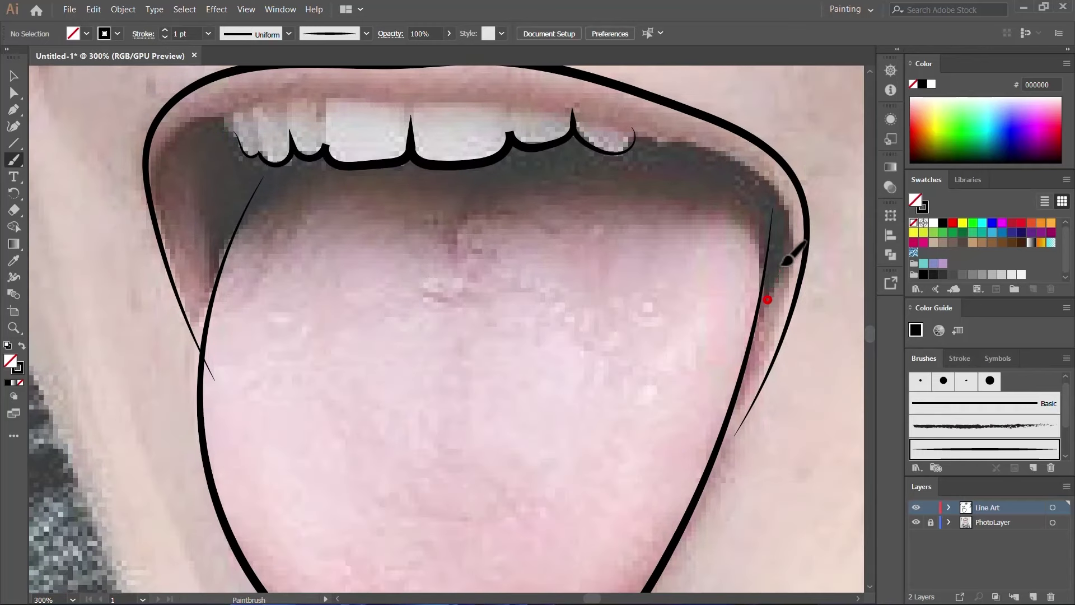
{"action": "mouse_move", "coordinate": [782, 263]}
{"action": "left_mouse_down"}
{"action": "mouse_move", "coordinate": [728, 157]}
{"action": "mouse_move", "coordinate": [596, 122]}
{"action": "left_mouse_up"}
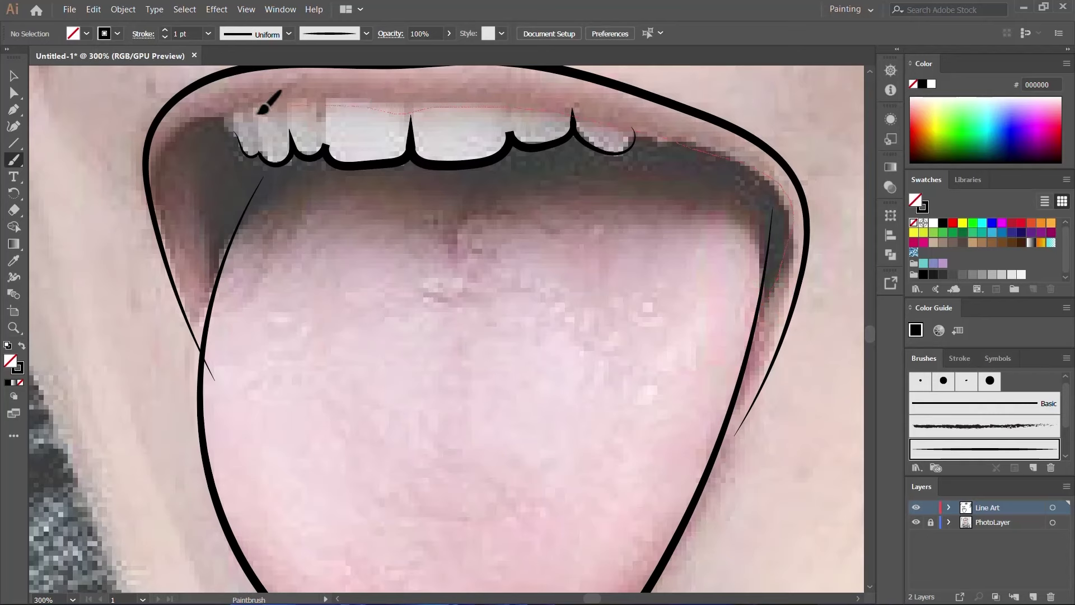
- Hide the PhotoLayer to review the line art with the mouth, and show it again
{"action": "scroll", "coordinate": [420, 218], "scroll_direction": "down", "scroll_amount": 6}
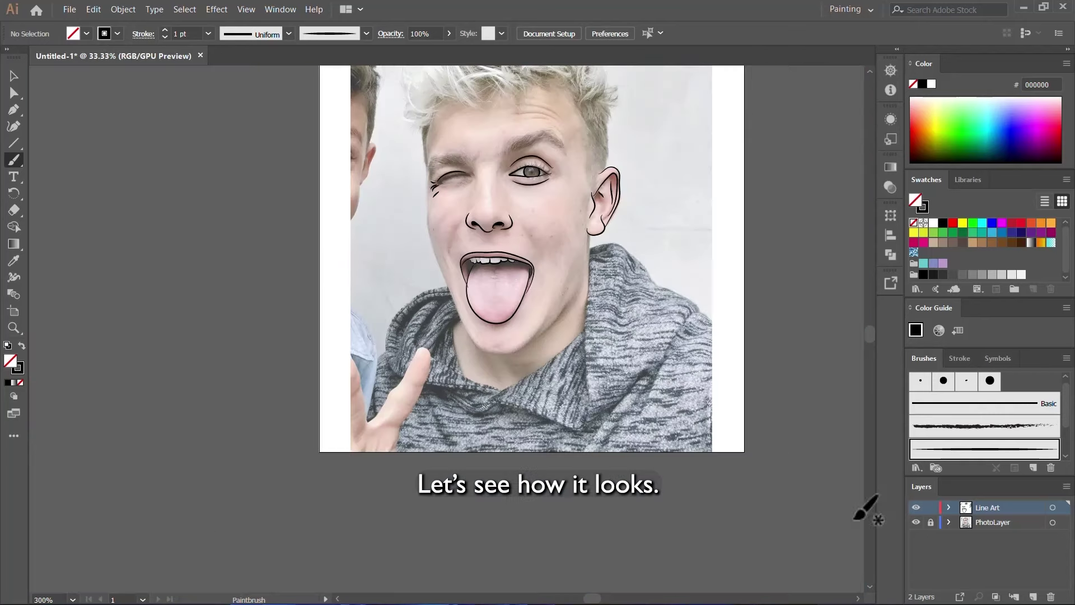
{"action": "left_click", "coordinate": [916, 522]}
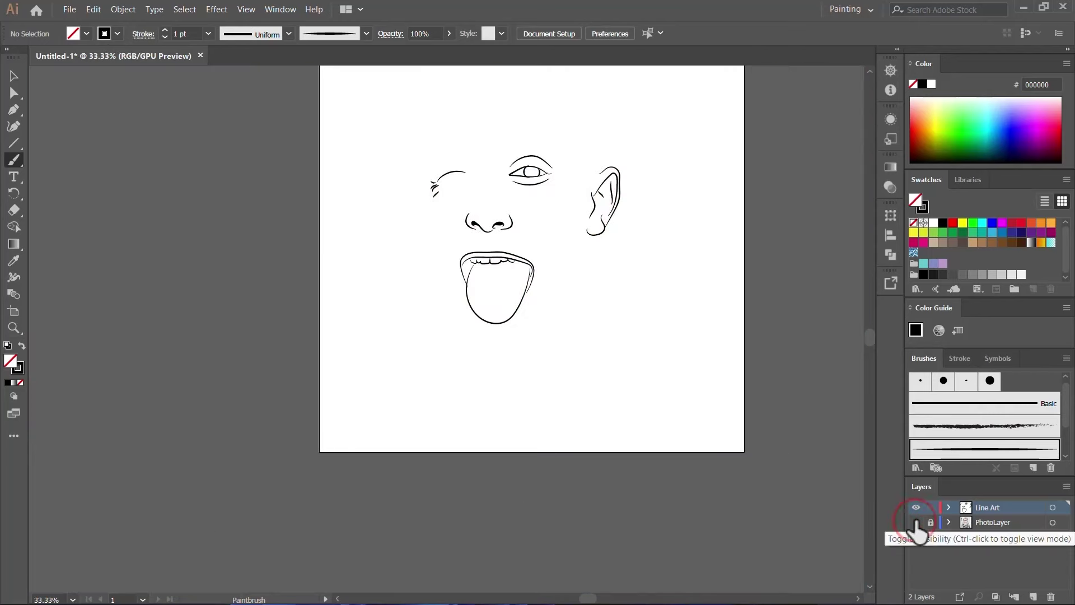
{"action": "left_click", "coordinate": [916, 522]}
- With the Pencil tool, black fill and no stroke, trace the mouth shadow's lower edge from the closed-eye-side corner along the tongue's upper edge
{"action": "scroll", "coordinate": [519, 319], "scroll_direction": "up", "scroll_amount": 5}
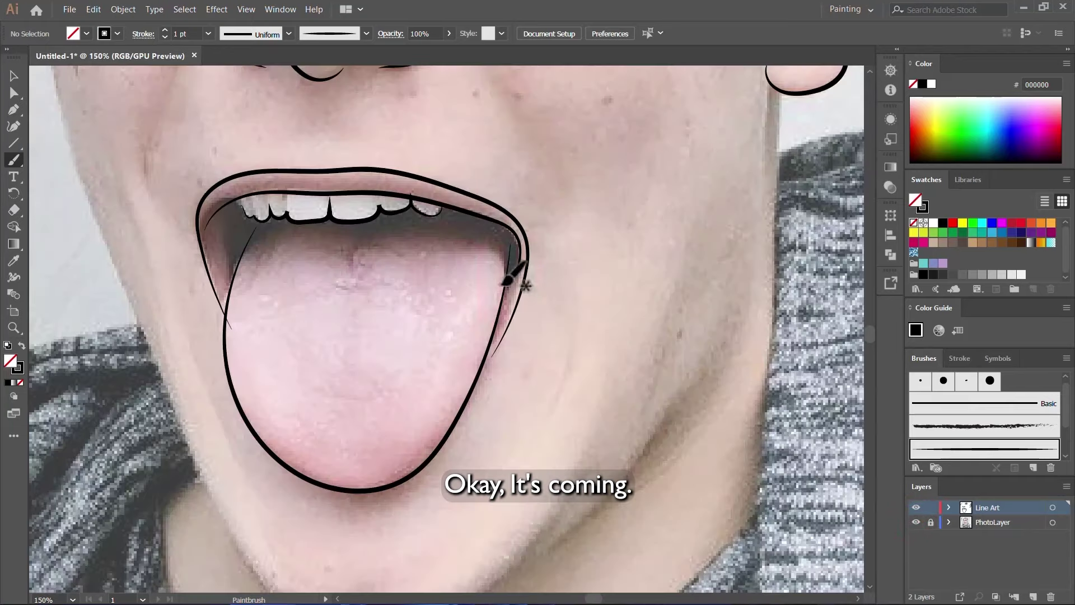
{"action": "scroll", "coordinate": [408, 190], "scroll_direction": "up", "scroll_amount": 5}
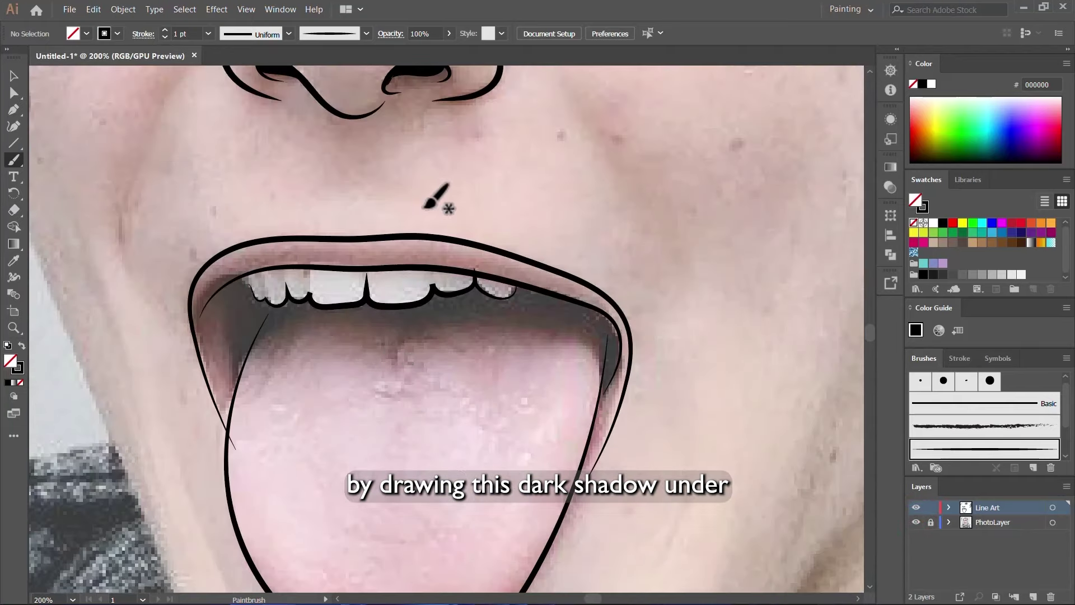
{"action": "key", "text": "n"}
{"action": "scroll", "coordinate": [595, 355], "scroll_direction": "down", "scroll_amount": 5}
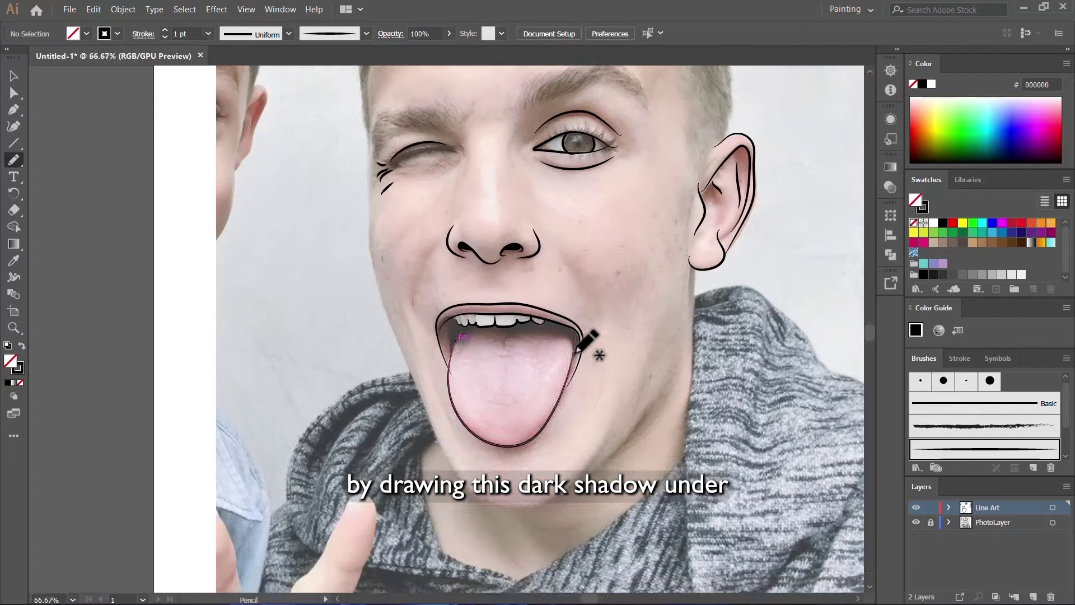
{"action": "scroll", "coordinate": [569, 336], "scroll_direction": "up", "scroll_amount": 6}
{"action": "scroll", "coordinate": [547, 250], "scroll_direction": "down", "scroll_amount": 3}
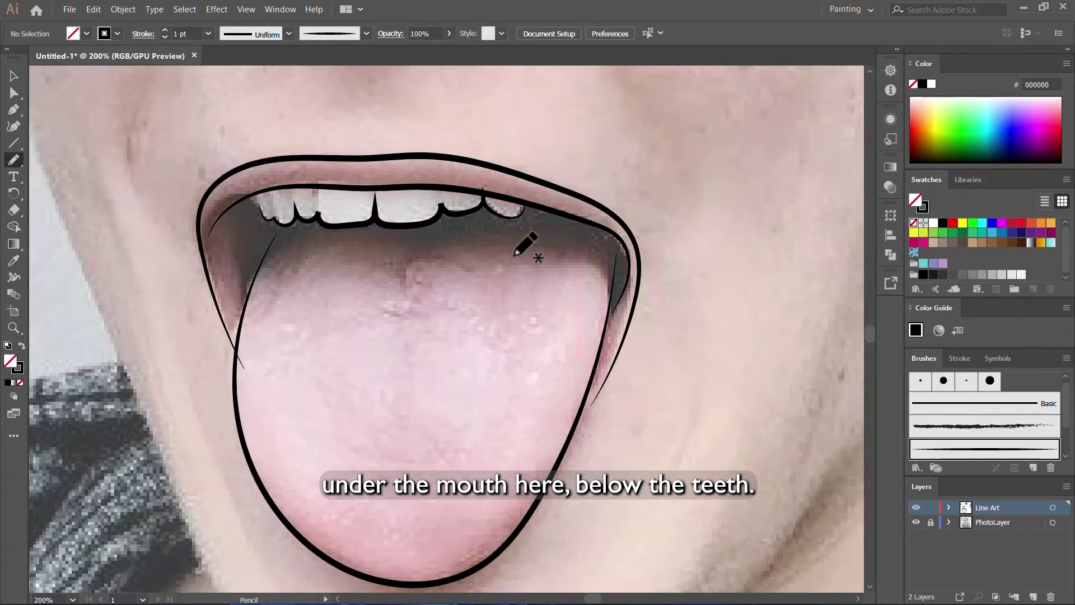
{"action": "scroll", "coordinate": [447, 252], "scroll_direction": "up", "scroll_amount": 3}
{"action": "scroll", "coordinate": [474, 222], "scroll_direction": "down", "scroll_amount": 3}
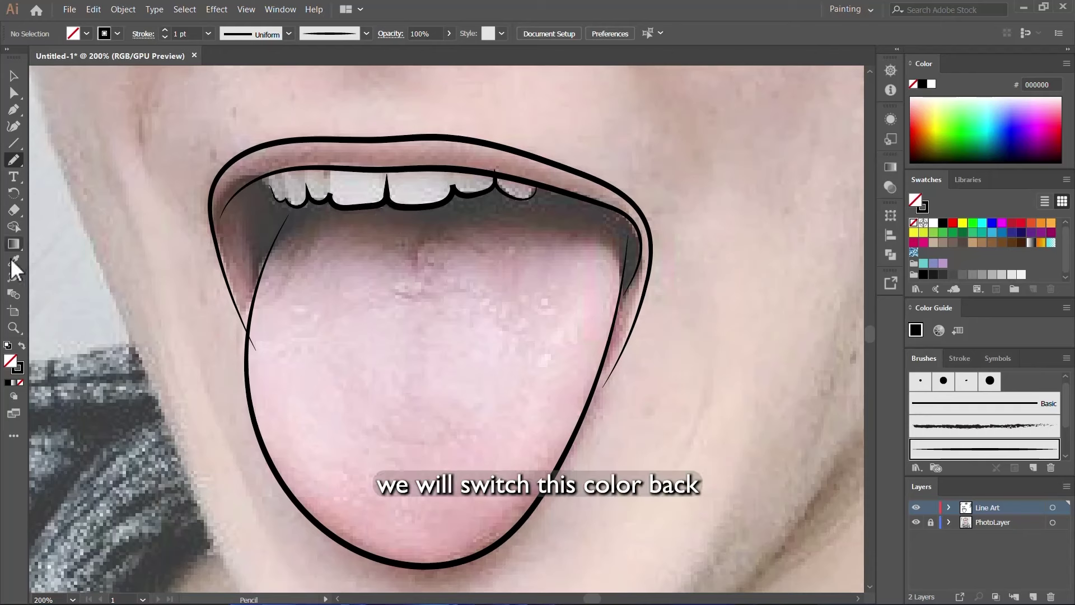
{"action": "left_click", "coordinate": [22, 346]}
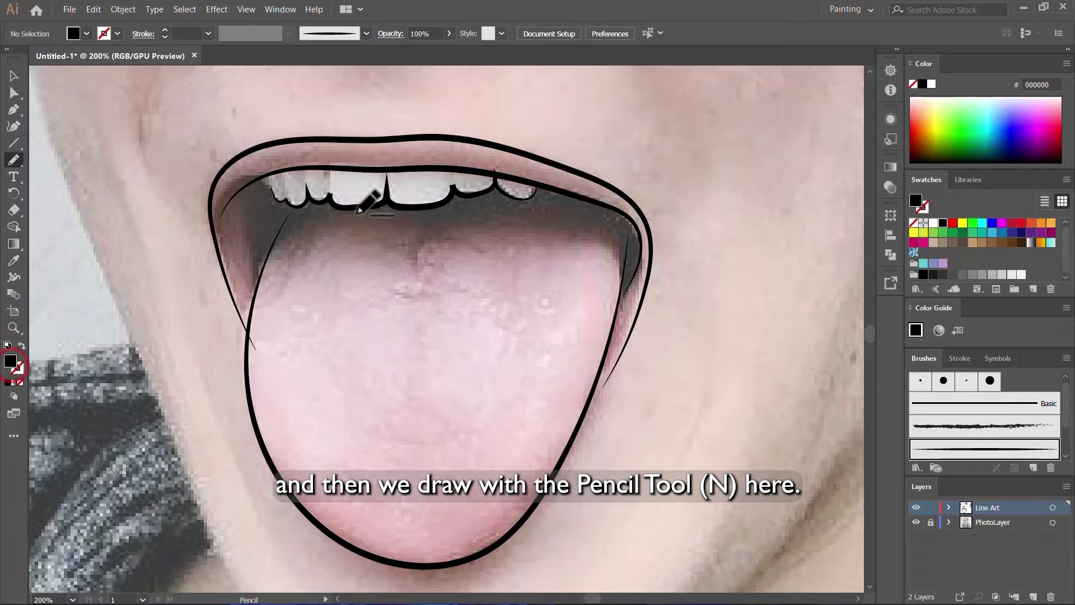
{"action": "scroll", "coordinate": [361, 205], "scroll_direction": "up", "scroll_amount": 3}
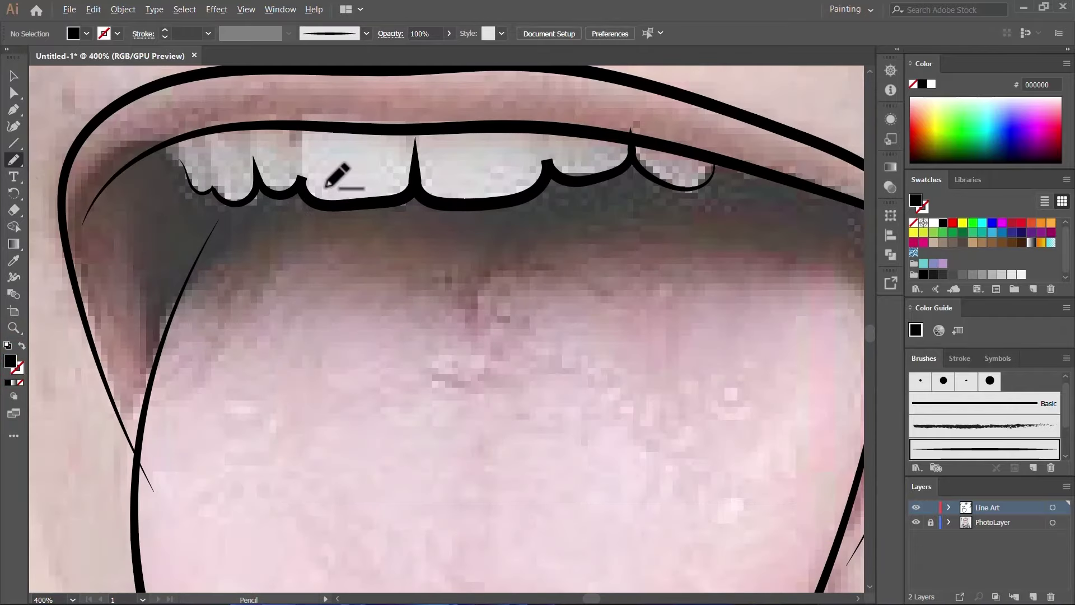
{"action": "scroll", "coordinate": [344, 189], "scroll_direction": "down", "scroll_amount": 1}
{"action": "scroll", "coordinate": [213, 179], "scroll_direction": "up", "scroll_amount": 1}
{"action": "mouse_move", "coordinate": [216, 145]}
{"action": "left_mouse_down"}
{"action": "mouse_move", "coordinate": [134, 207]}
{"action": "mouse_move", "coordinate": [122, 295]}
{"action": "left_mouse_up"}
{"action": "mouse_move", "coordinate": [129, 247]}
{"action": "left_mouse_down"}
{"action": "mouse_move", "coordinate": [149, 237]}
{"action": "mouse_move", "coordinate": [166, 255]}
{"action": "left_mouse_up"}
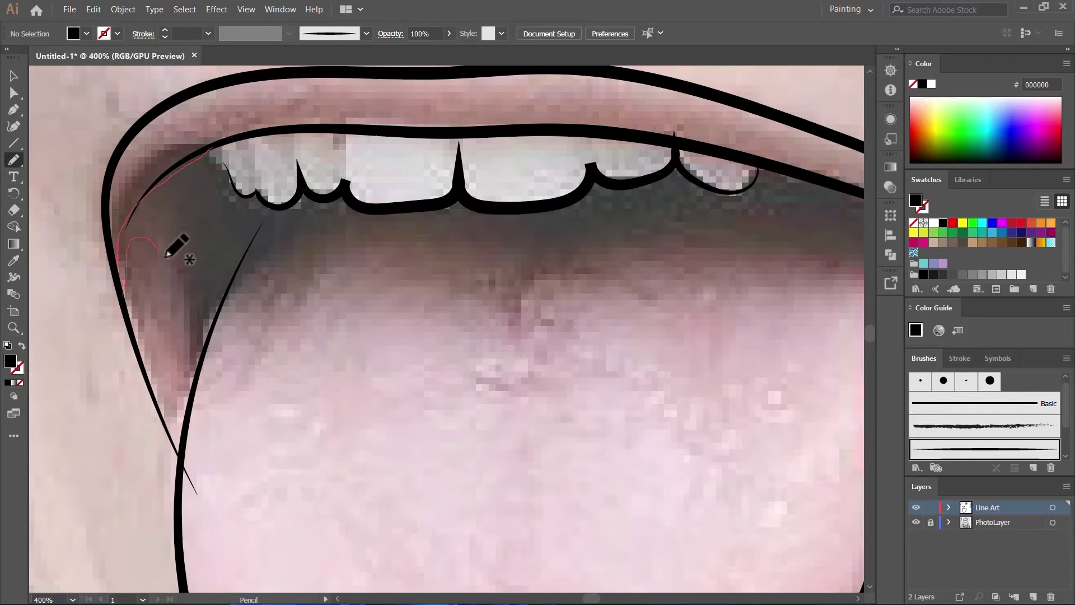
{"action": "mouse_move", "coordinate": [191, 392]}
{"action": "left_mouse_down"}
{"action": "mouse_move", "coordinate": [235, 296]}
{"action": "mouse_move", "coordinate": [512, 358]}
{"action": "mouse_move", "coordinate": [775, 240]}
{"action": "left_mouse_up"}
{"action": "scroll", "coordinate": [495, 208], "scroll_direction": "down", "scroll_amount": 1}
{"action": "scroll", "coordinate": [610, 239], "scroll_direction": "up", "scroll_amount": 2}
{"action": "left_click_drag", "start_coordinate": [626, 305], "coordinate": [672, 387]}
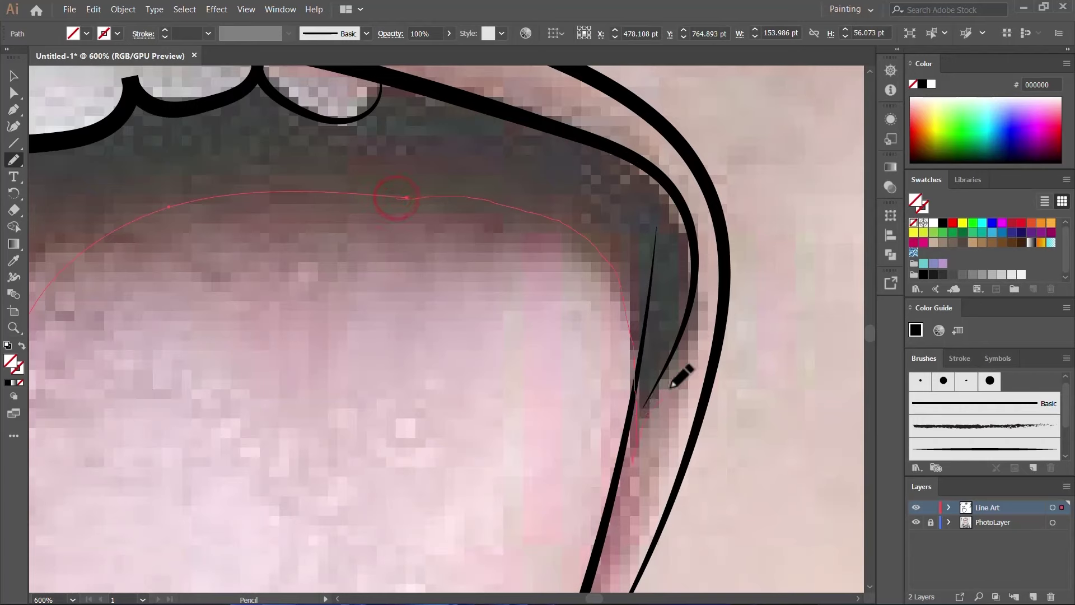
- Close the black mouth shadow along the inner upper lip and the scalloped lower edges of the teeth, and deselect it
{"action": "mouse_move", "coordinate": [697, 222]}
{"action": "left_mouse_down"}
{"action": "mouse_move", "coordinate": [622, 150]}
{"action": "mouse_move", "coordinate": [454, 93]}
{"action": "left_mouse_up"}
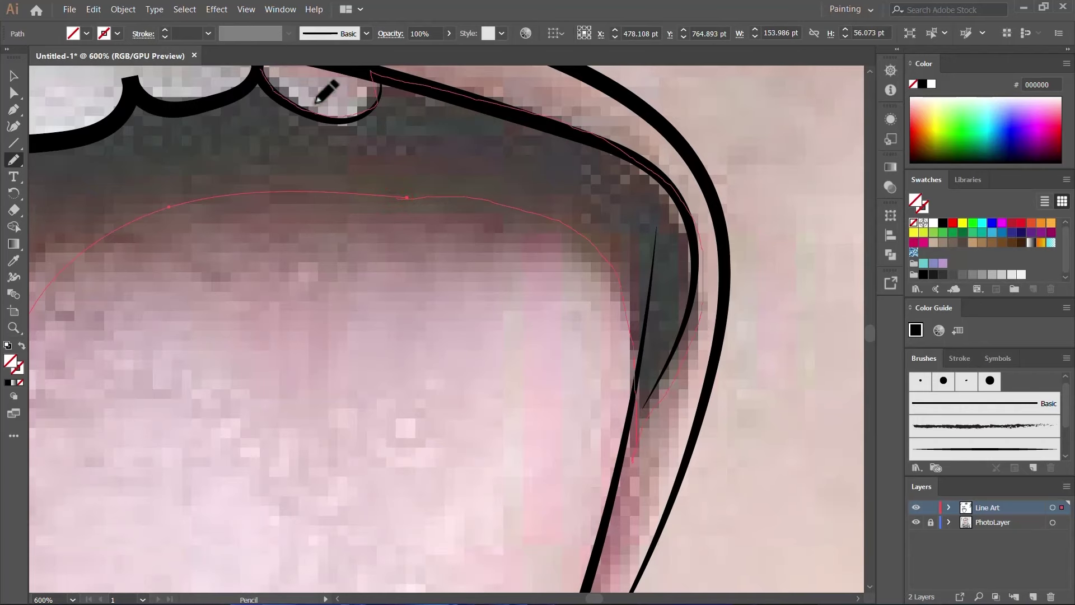
{"action": "key", "text": "ctrl+minus"}
{"action": "mouse_move", "coordinate": [430, 169]}
{"action": "left_mouse_down"}
{"action": "mouse_move", "coordinate": [413, 192]}
{"action": "mouse_move", "coordinate": [341, 188]}
{"action": "mouse_move", "coordinate": [293, 227]}
{"action": "mouse_move", "coordinate": [216, 202]}
{"action": "mouse_move", "coordinate": [172, 225]}
{"action": "mouse_move", "coordinate": [71, 216]}
{"action": "mouse_move", "coordinate": [55, 200]}
{"action": "left_mouse_up"}
{"action": "key", "text": "ctrl+plus"}
{"action": "mouse_move", "coordinate": [145, 238]}
{"action": "left_mouse_down"}
{"action": "mouse_move", "coordinate": [391, 364]}
{"action": "mouse_move", "coordinate": [356, 320]}
{"action": "mouse_move", "coordinate": [318, 310]}
{"action": "mouse_move", "coordinate": [316, 267]}
{"action": "mouse_move", "coordinate": [296, 283]}
{"action": "left_mouse_up"}
{"action": "key", "text": "v"}
{"action": "scroll", "coordinate": [473, 247], "scroll_direction": "down", "scroll_amount": 2}
{"action": "left_click", "coordinate": [510, 199]}
{"action": "scroll", "coordinate": [469, 235], "scroll_direction": "down", "scroll_amount": 4}
{"action": "left_click", "coordinate": [494, 148]}
{"action": "scroll", "coordinate": [605, 353], "scroll_direction": "down", "scroll_amount": 2}
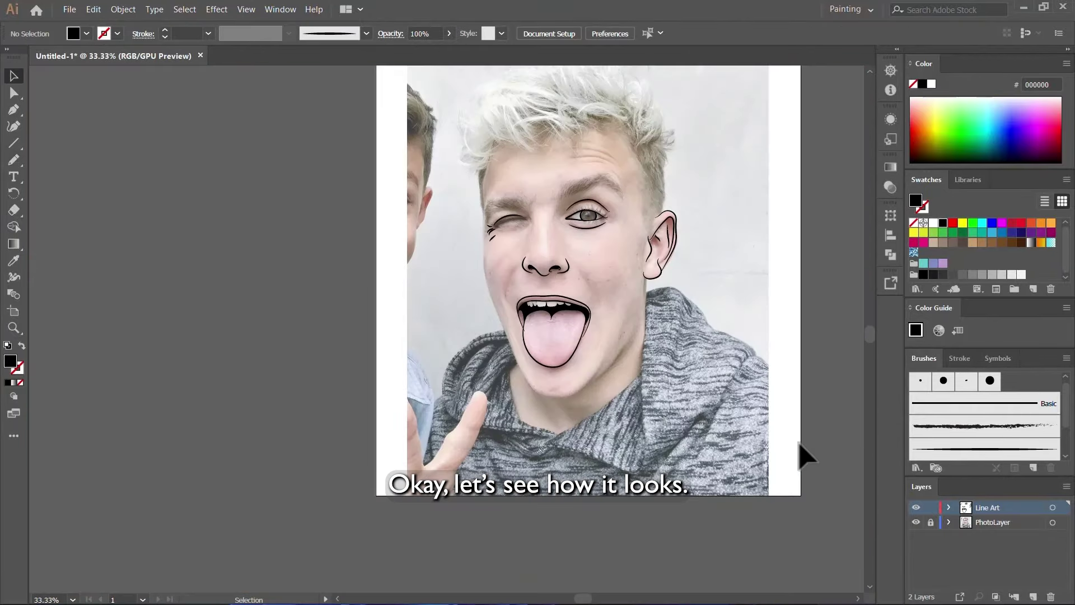
- Hide the PhotoLayer to review the line art with the black mouth shadow, and show it again
{"action": "left_click", "coordinate": [916, 522]}
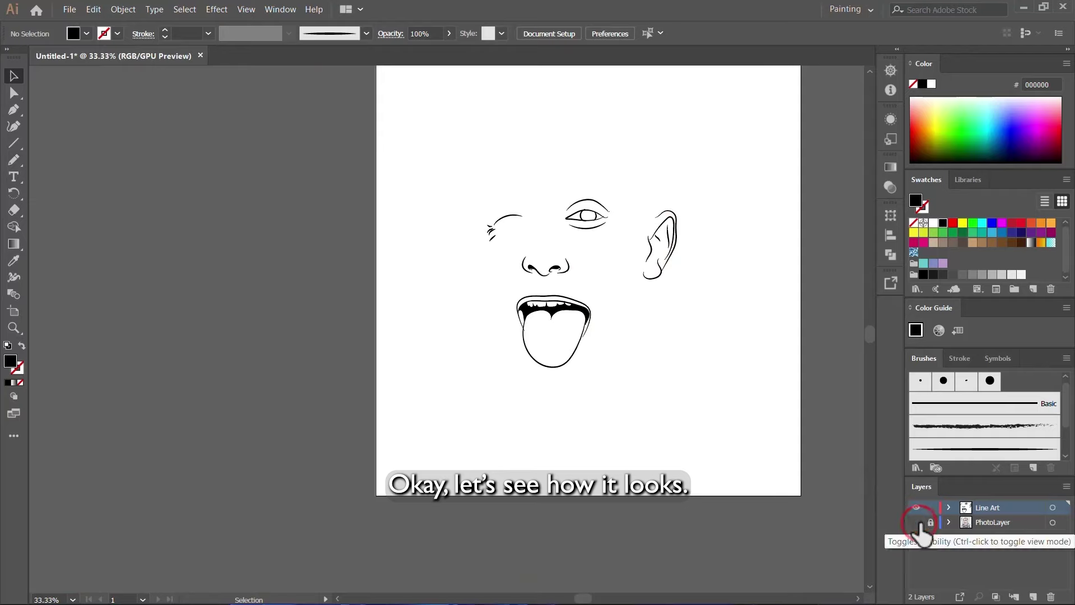
{"action": "left_click", "coordinate": [915, 523]}
{"action": "scroll", "coordinate": [605, 364], "scroll_direction": "up", "scroll_amount": 5}
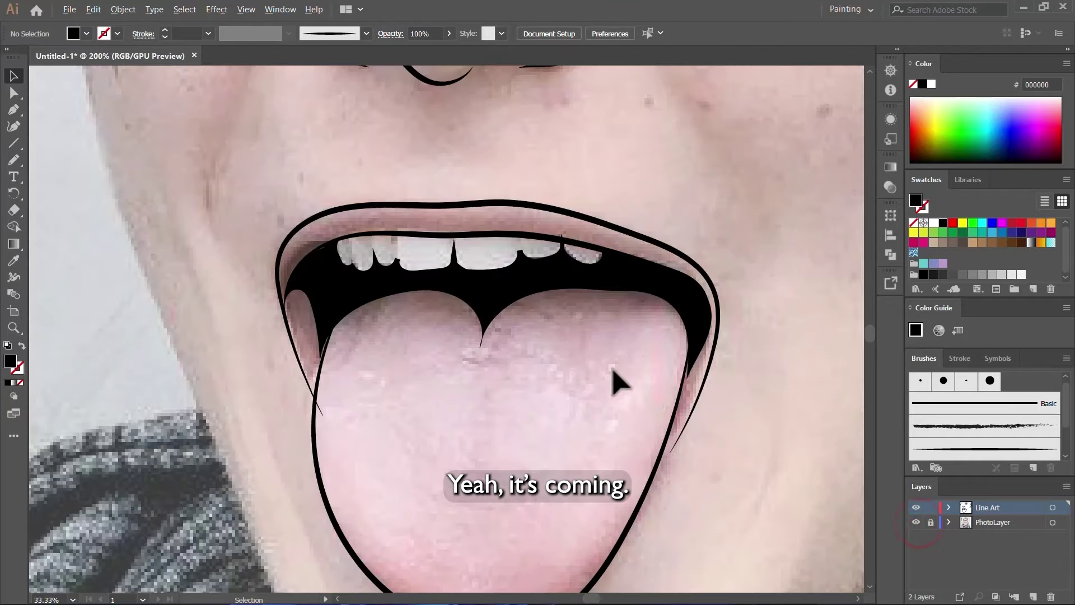
{"action": "scroll", "coordinate": [677, 414], "scroll_direction": "down", "scroll_amount": 2}
- Move the open-eye-side end of the outer lip line down onto the tongue outline, and deselect it
{"action": "left_click", "coordinate": [14, 91]}
{"action": "scroll", "coordinate": [284, 112], "scroll_direction": "down", "scroll_amount": 1}
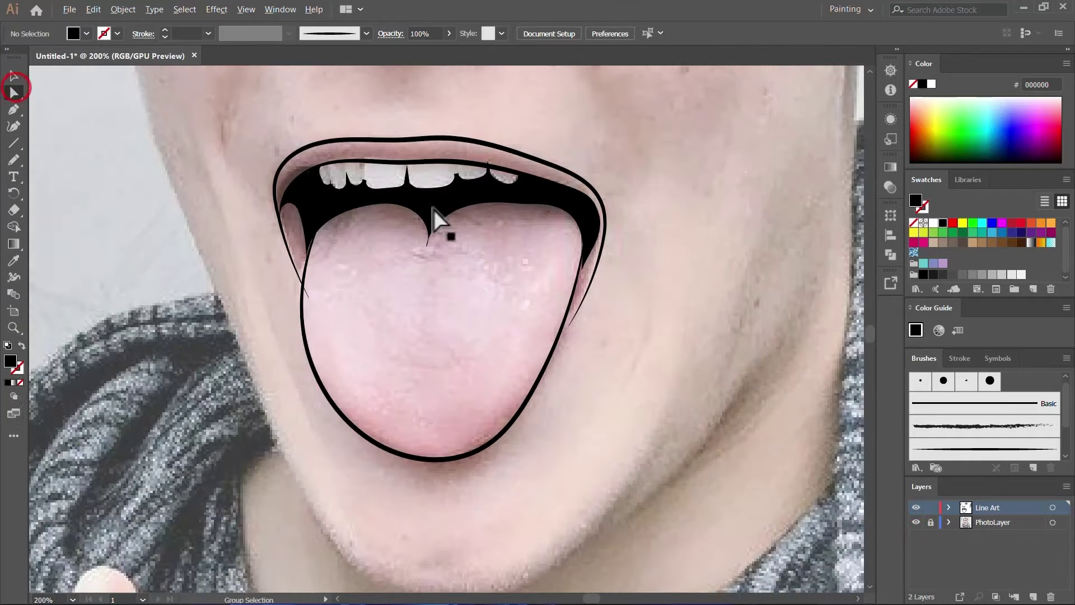
{"action": "scroll", "coordinate": [448, 224], "scroll_direction": "down", "scroll_amount": 1}
{"action": "left_click_drag", "start_coordinate": [569, 313], "coordinate": [542, 353]}
{"action": "scroll", "coordinate": [562, 261], "scroll_direction": "down", "scroll_amount": 2}
{"action": "left_click", "coordinate": [582, 408]}
- Draw the closed-eye side of the face with one tapered Paintbrush stroke, from the temple down the cheek toward the jaw
{"action": "key", "text": "b"}
{"action": "scroll", "coordinate": [566, 379], "scroll_direction": "up", "scroll_amount": 3}
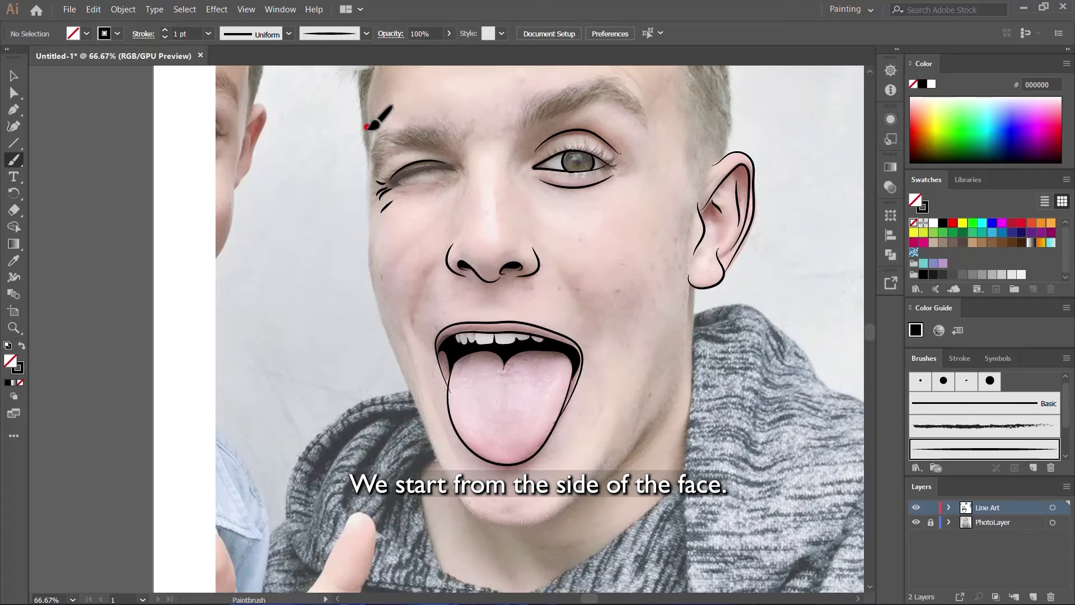
{"action": "left_click_drag", "start_coordinate": [366, 127], "coordinate": [380, 187]}
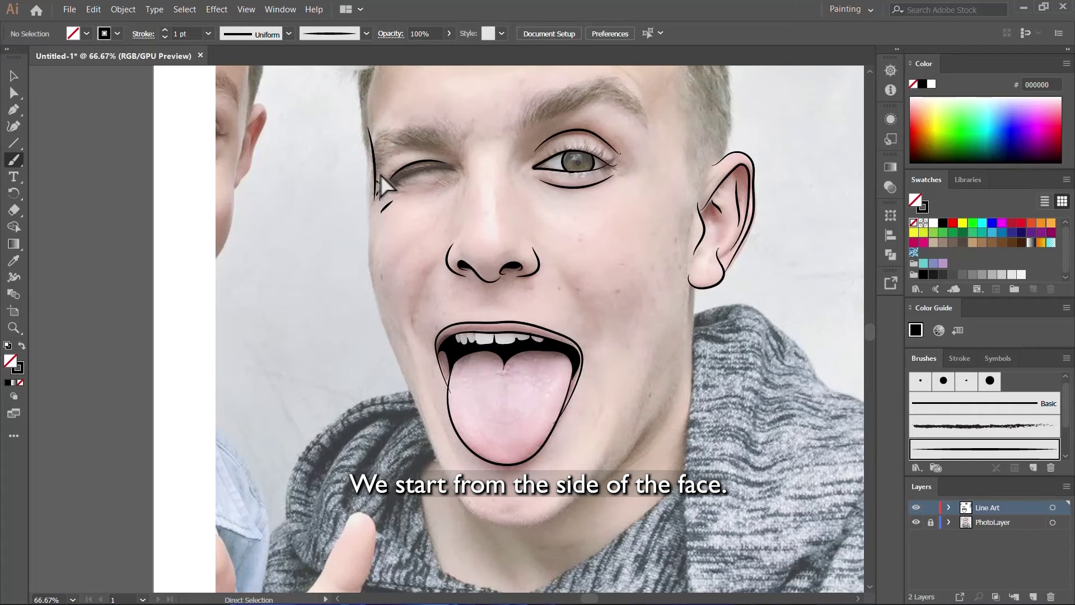
{"action": "key", "text": "ctrl+z"}
{"action": "scroll", "coordinate": [367, 177], "scroll_direction": "up", "scroll_amount": 2}
{"action": "mouse_move", "coordinate": [370, 112]}
{"action": "left_mouse_down"}
{"action": "mouse_move", "coordinate": [366, 340]}
{"action": "mouse_move", "coordinate": [422, 553]}
{"action": "left_mouse_up"}
{"action": "scroll", "coordinate": [183, 235], "scroll_direction": "down", "scroll_amount": 6}
- Adjust the lower end anchor of the face contour to the cheek edge in the photo
{"action": "left_click", "coordinate": [14, 93]}
{"action": "scroll", "coordinate": [310, 207], "scroll_direction": "up", "scroll_amount": 2}
{"action": "scroll", "coordinate": [311, 168], "scroll_direction": "up", "scroll_amount": 2}
{"action": "left_click", "coordinate": [314, 92]}
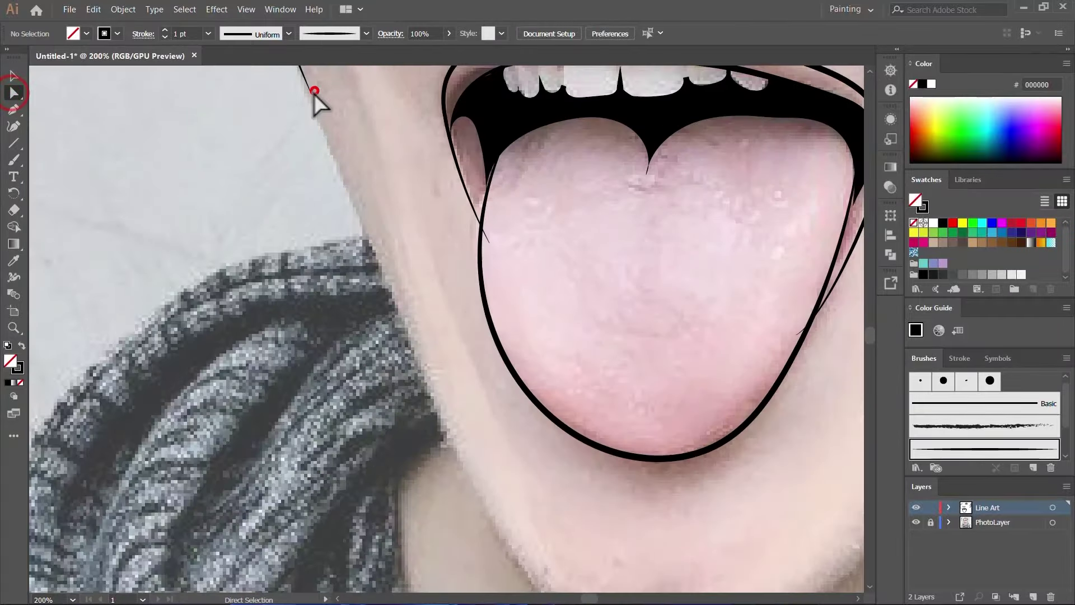
{"action": "left_click_drag", "start_coordinate": [314, 93], "coordinate": [311, 104]}
- Extend the face contour with the Pencil tool down the jaw, around the chin and up the opposite jaw side
{"action": "scroll", "coordinate": [335, 191], "scroll_direction": "down", "scroll_amount": 2}
{"action": "key", "text": "m"}
{"action": "key", "text": "n"}
{"action": "left_click_drag", "start_coordinate": [323, 148], "coordinate": [428, 375]}
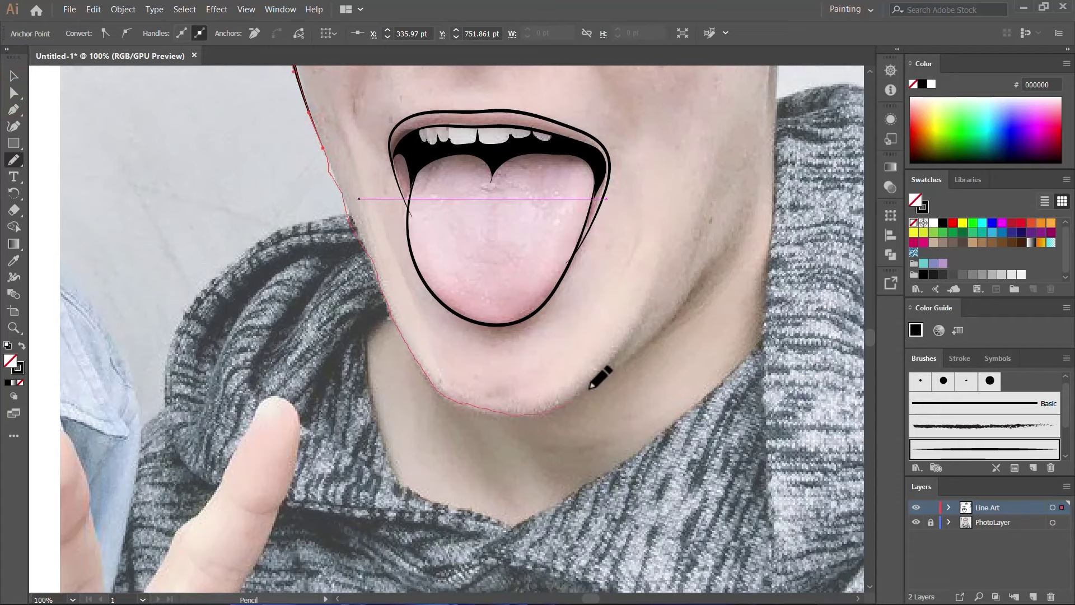
{"action": "left_click_drag", "start_coordinate": [589, 389], "coordinate": [650, 315]}
- Refine the jawline's curve beside the chin on the open-eye side with the Direct Selection tool, and deselect it
{"action": "left_click", "coordinate": [13, 93]}
{"action": "scroll", "coordinate": [420, 440], "scroll_direction": "up", "scroll_amount": 2}
{"action": "scroll", "coordinate": [403, 353], "scroll_direction": "down", "scroll_amount": 3}
{"action": "left_click_drag", "start_coordinate": [459, 339], "coordinate": [468, 365]}
{"action": "scroll", "coordinate": [583, 301], "scroll_direction": "up", "scroll_amount": 3}
{"action": "left_click", "coordinate": [523, 326]}
{"action": "left_click", "coordinate": [509, 291]}
{"action": "left_click", "coordinate": [513, 287]}
{"action": "left_click", "coordinate": [438, 347]}
{"action": "scroll", "coordinate": [462, 340], "scroll_direction": "down", "scroll_amount": 4}
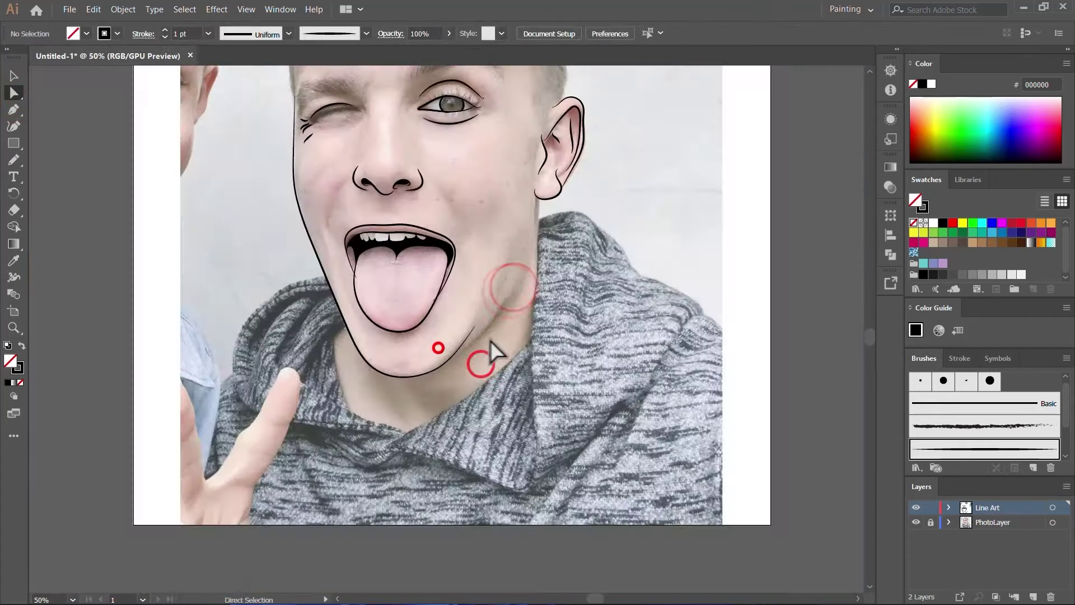
- Draw a second tapered Paintbrush stroke along the open-eye-side jaw, overlapping just outside the end of the chin line
{"action": "scroll", "coordinate": [491, 340], "scroll_direction": "up", "scroll_amount": 2}
{"action": "key", "text": "b"}
{"action": "left_click_drag", "start_coordinate": [517, 251], "coordinate": [424, 364]}
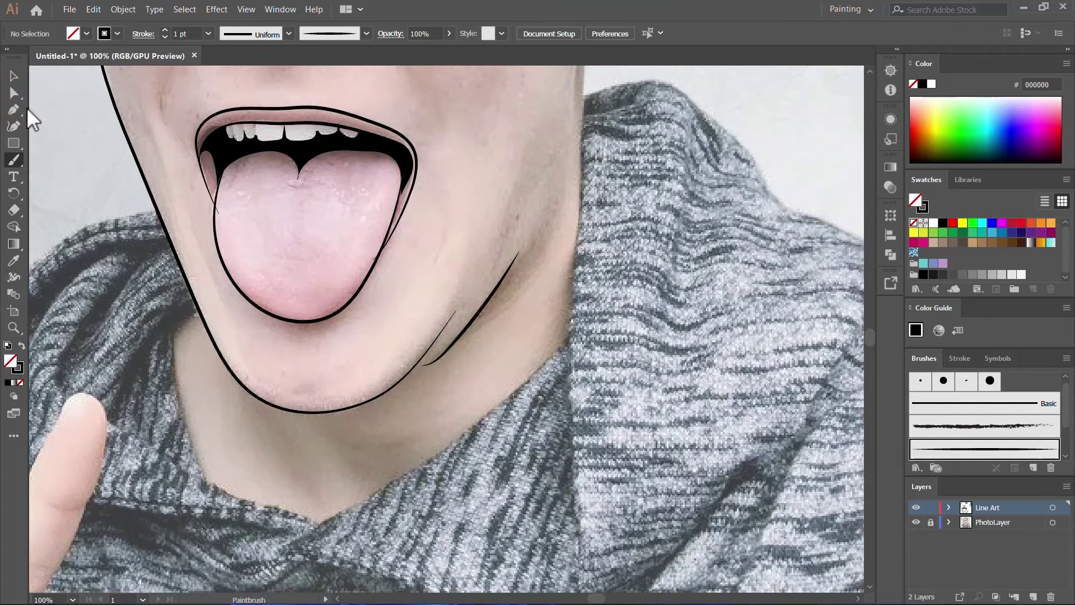
- Adjust the lower end anchor of the second jaw stroke beside the chin line, and deselect it
{"action": "left_click", "coordinate": [14, 93]}
{"action": "scroll", "coordinate": [653, 314], "scroll_direction": "down", "scroll_amount": 1}
{"action": "scroll", "coordinate": [506, 343], "scroll_direction": "up", "scroll_amount": 4}
{"action": "left_click", "coordinate": [492, 361]}
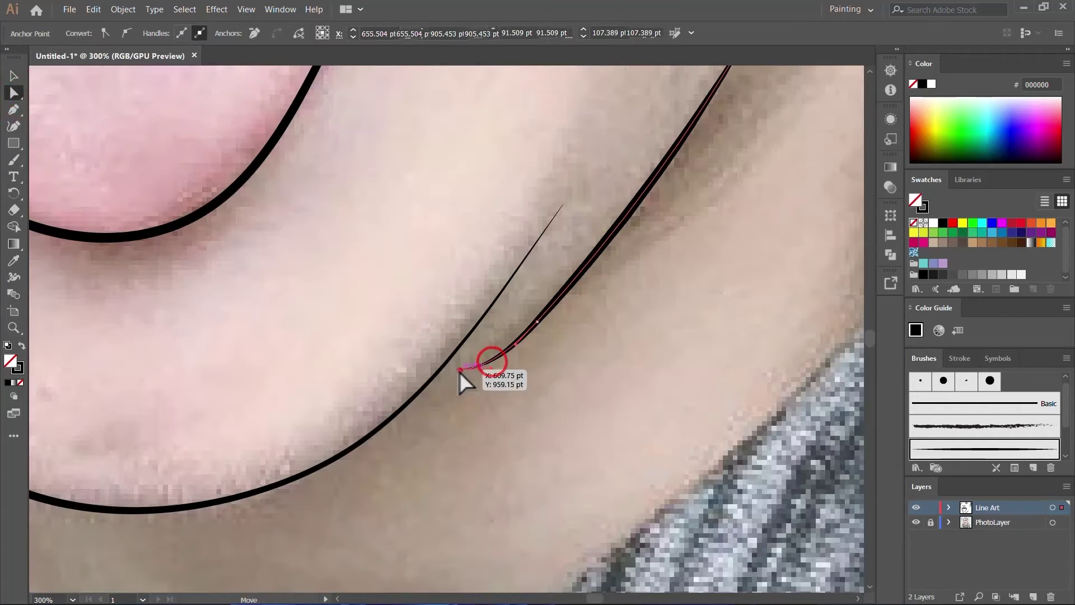
{"action": "mouse_move", "coordinate": [459, 371]}
{"action": "left_mouse_down"}
{"action": "mouse_move", "coordinate": [439, 391]}
{"action": "mouse_move", "coordinate": [471, 376]}
{"action": "left_mouse_up"}
{"action": "left_click", "coordinate": [555, 384]}
{"action": "scroll", "coordinate": [554, 381], "scroll_direction": "down", "scroll_amount": 5}
- Hide the PhotoLayer to review the line art with the face contour, and show it again
{"action": "key", "text": "b"}
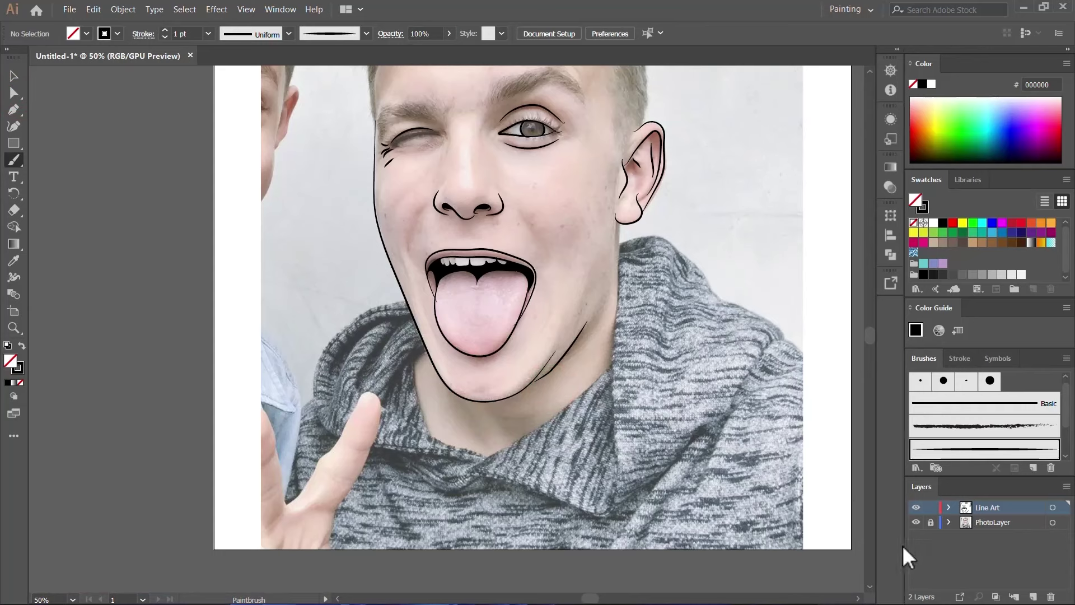
{"action": "left_click", "coordinate": [915, 522]}
{"action": "left_click", "coordinate": [915, 521]}
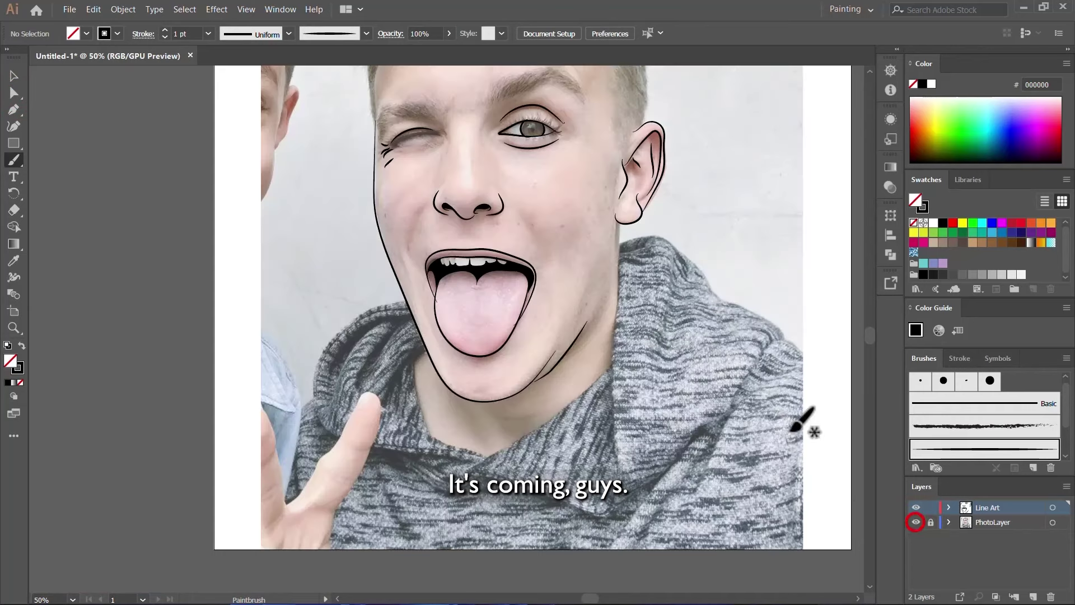
- Draw a circle about 10 pt wide over the open eye's pupil with the Ellipse tool, with black fill and no stroke
{"action": "scroll", "coordinate": [643, 324], "scroll_direction": "up", "scroll_amount": 5}
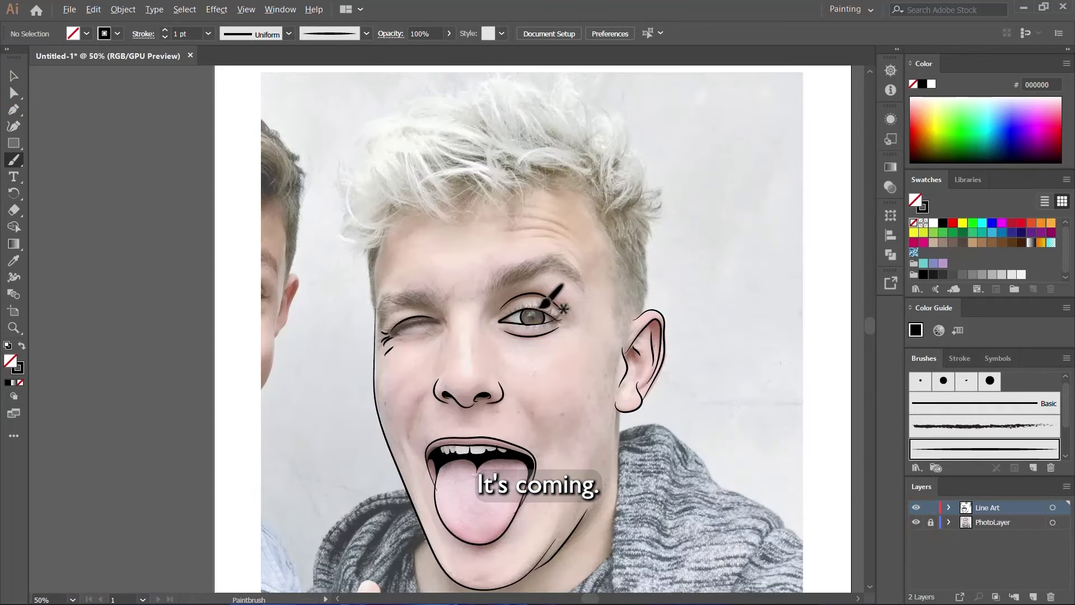
{"action": "scroll", "coordinate": [554, 299], "scroll_direction": "up", "scroll_amount": 7}
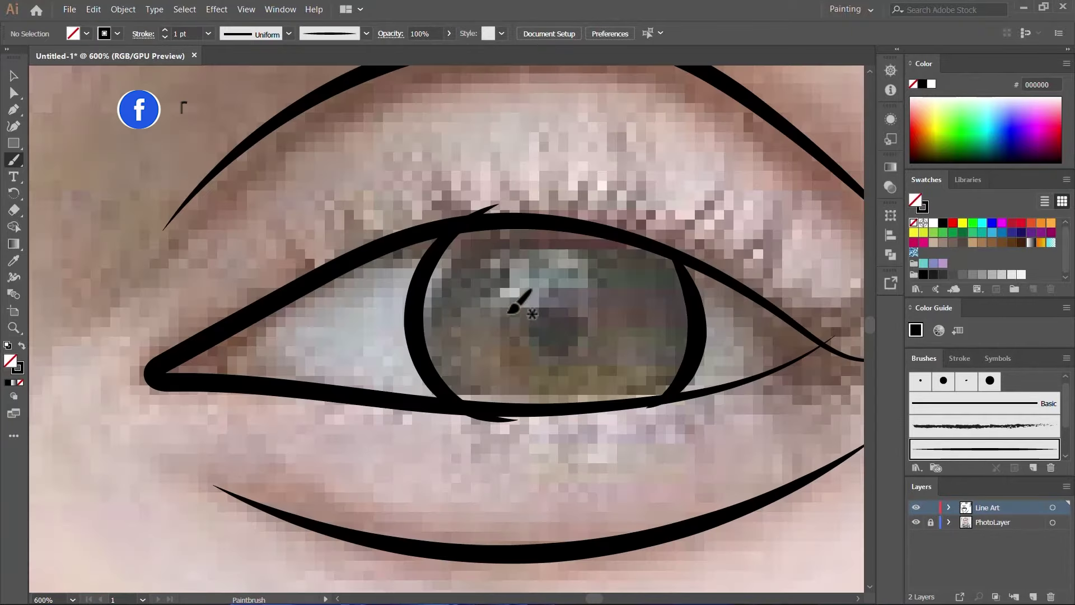
{"action": "left_click", "coordinate": [19, 140]}
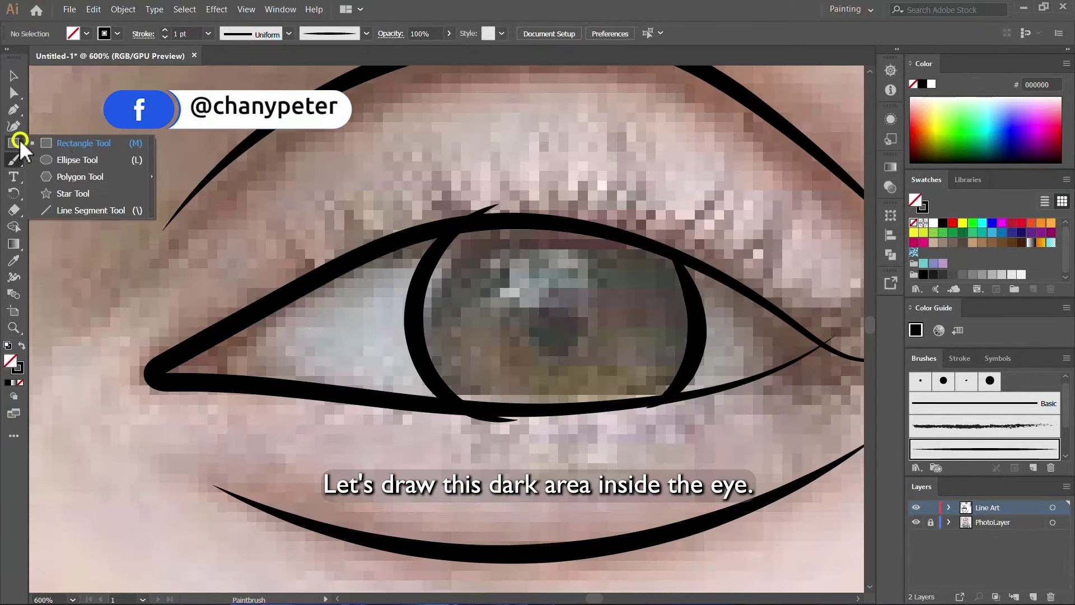
{"action": "left_click", "coordinate": [94, 160]}
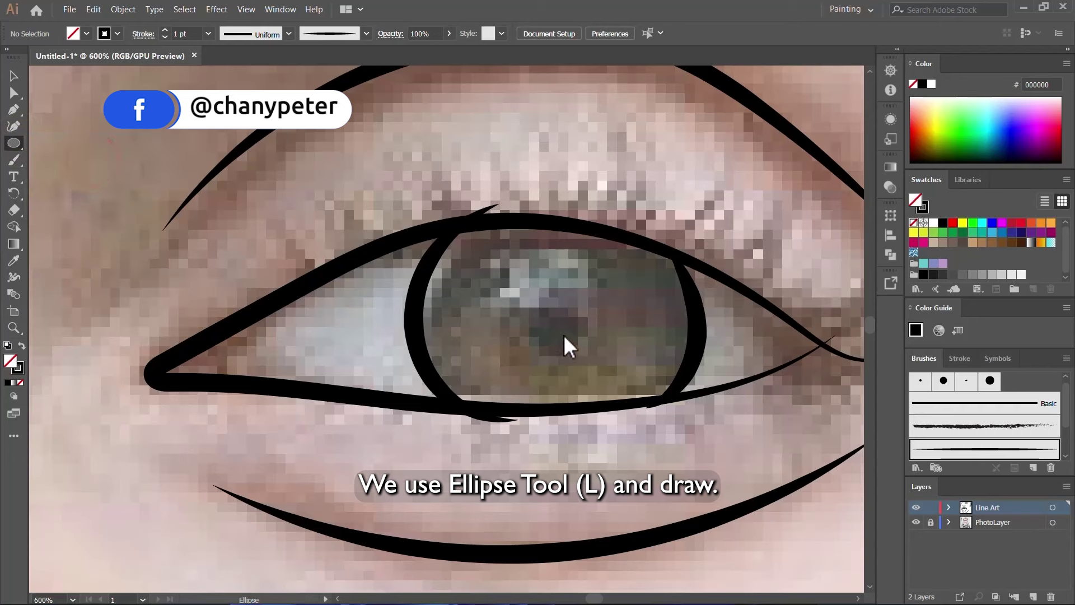
{"action": "left_click_drag", "start_coordinate": [559, 321], "coordinate": [589, 352]}
{"action": "left_click", "coordinate": [23, 345]}
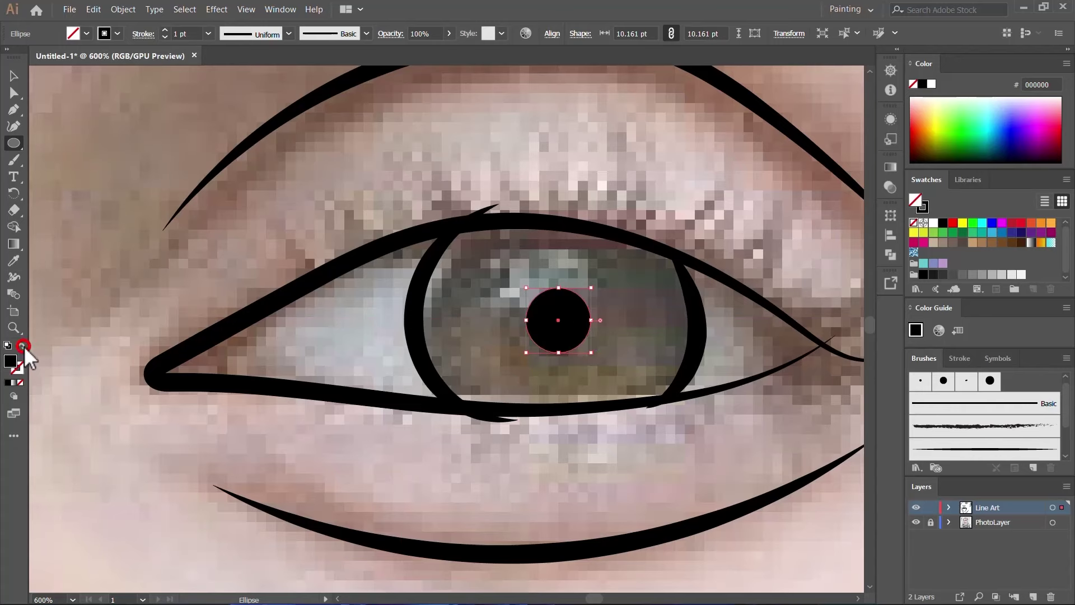
- Enlarge the black pupil circle to about 12 pt wide and deselect it
{"action": "scroll", "coordinate": [581, 331], "scroll_direction": "up", "scroll_amount": 3}
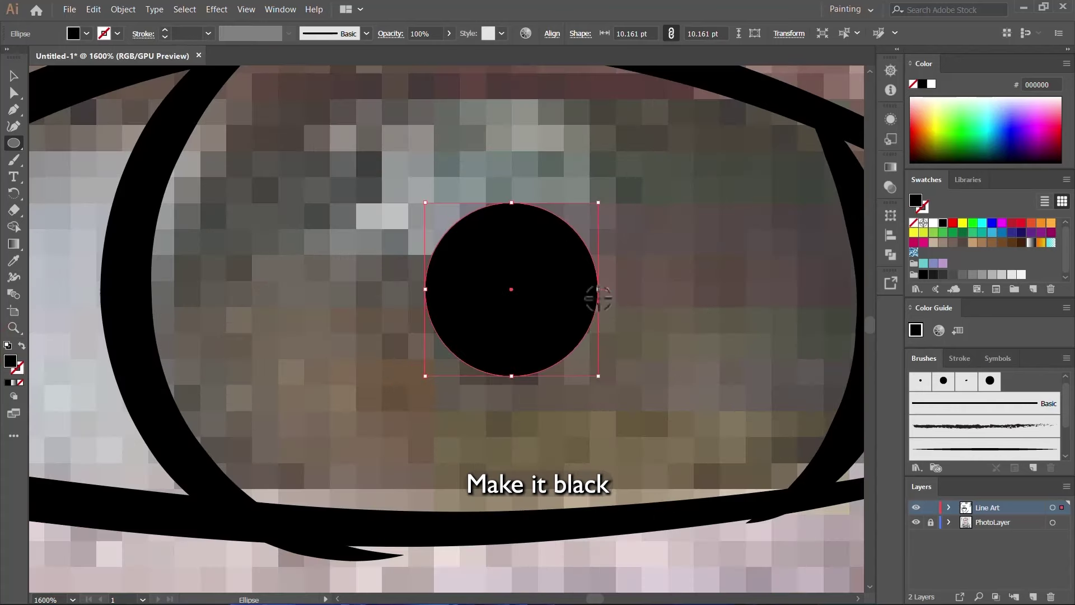
{"action": "left_click_drag", "start_coordinate": [599, 290], "coordinate": [615, 290]}
{"action": "scroll", "coordinate": [579, 333], "scroll_direction": "down", "scroll_amount": 6}
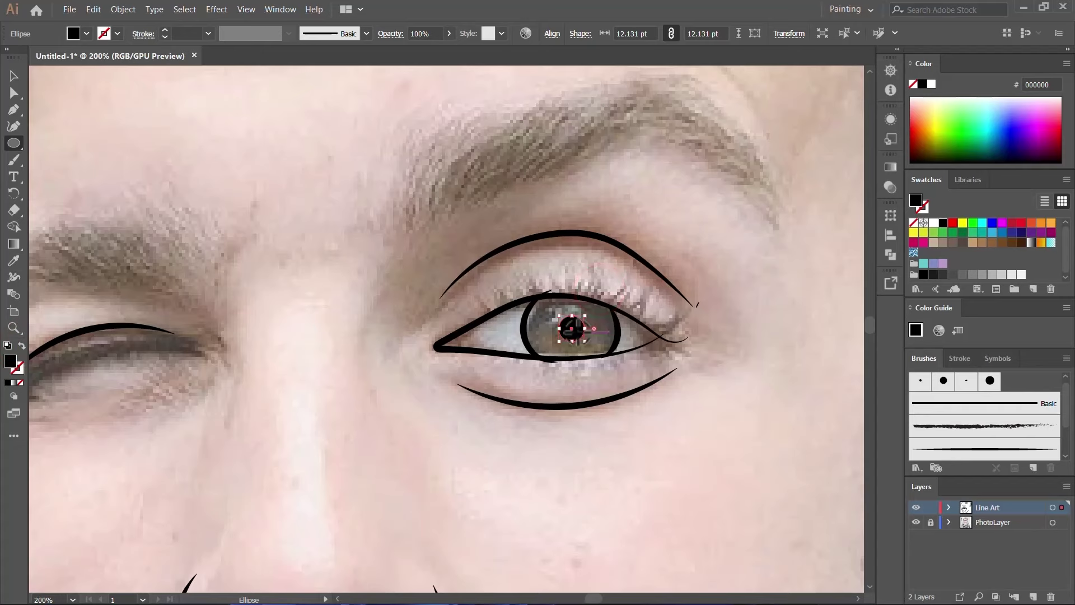
{"action": "key", "text": "v"}
{"action": "left_click", "coordinate": [709, 397]}
- Hide the PhotoLayer to review the line art with the black pupil, and show it again
{"action": "scroll", "coordinate": [629, 353], "scroll_direction": "down", "scroll_amount": 5}
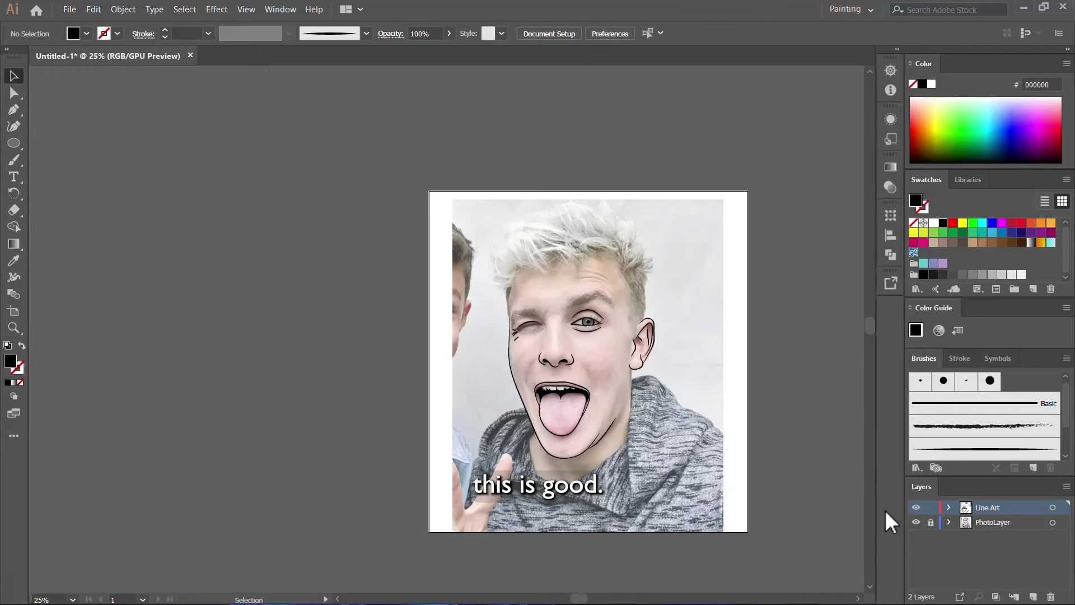
{"action": "left_click", "coordinate": [916, 522]}
{"action": "left_click", "coordinate": [916, 522]}
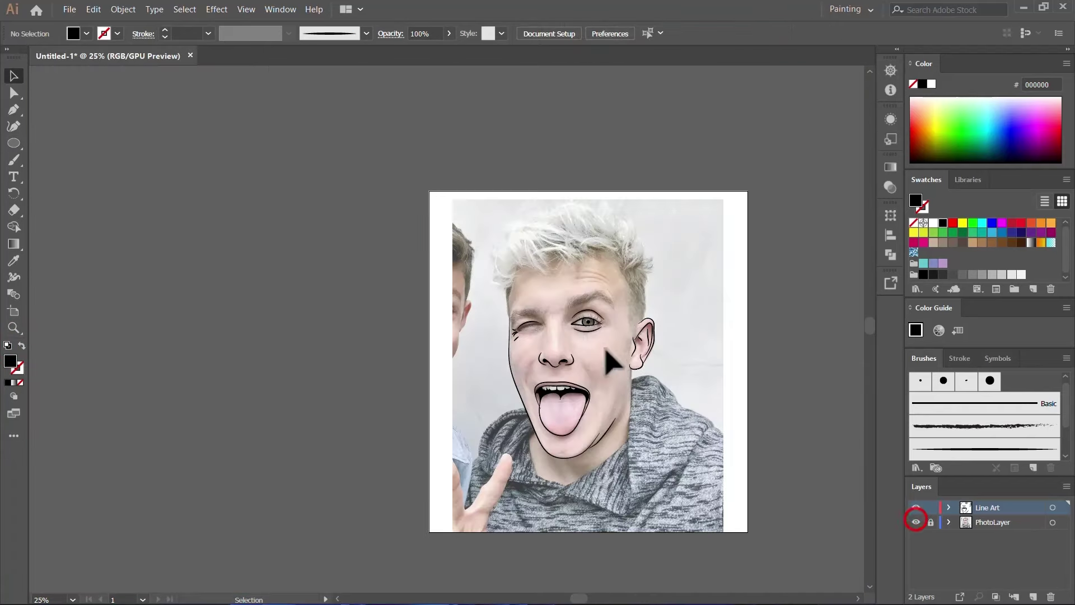
- Draw a black-filled upper lash shape about 105 pt wide with pointed lashes along the open eye's upper lid using the Pencil tool
{"action": "scroll", "coordinate": [641, 367], "scroll_direction": "up", "scroll_amount": 4}
{"action": "scroll", "coordinate": [377, 163], "scroll_direction": "up", "scroll_amount": 4}
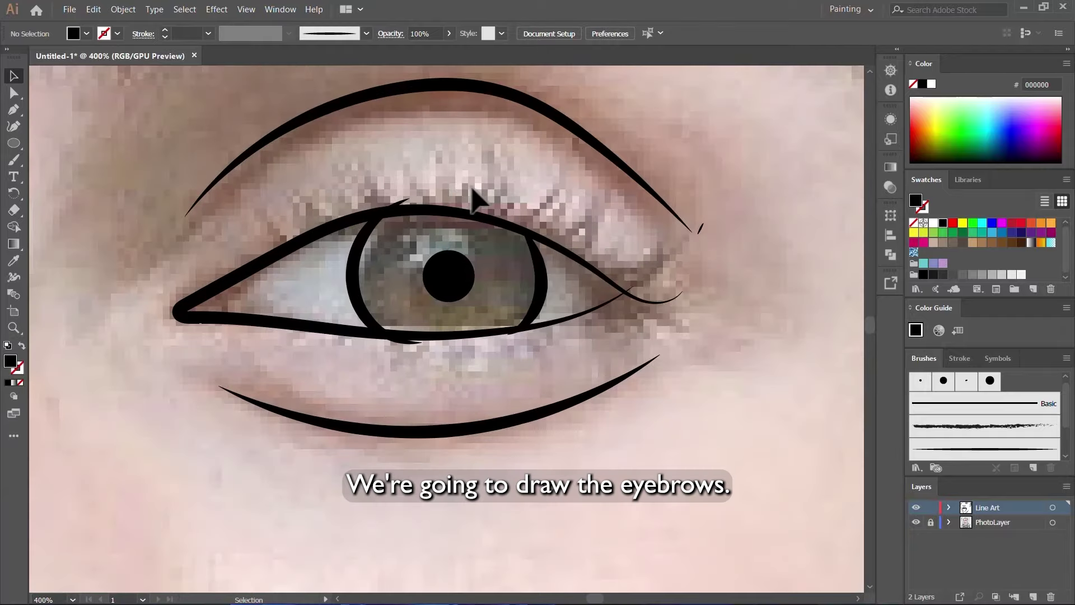
{"action": "key", "text": "n"}
{"action": "scroll", "coordinate": [445, 229], "scroll_direction": "up", "scroll_amount": 1}
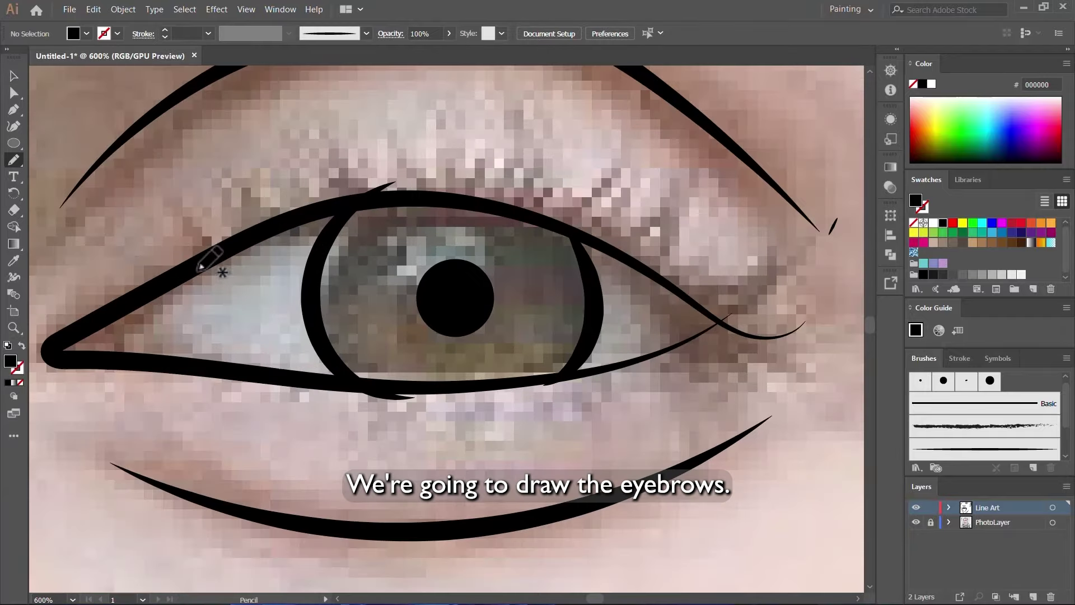
{"action": "left_click_drag", "start_coordinate": [196, 271], "coordinate": [287, 227]}
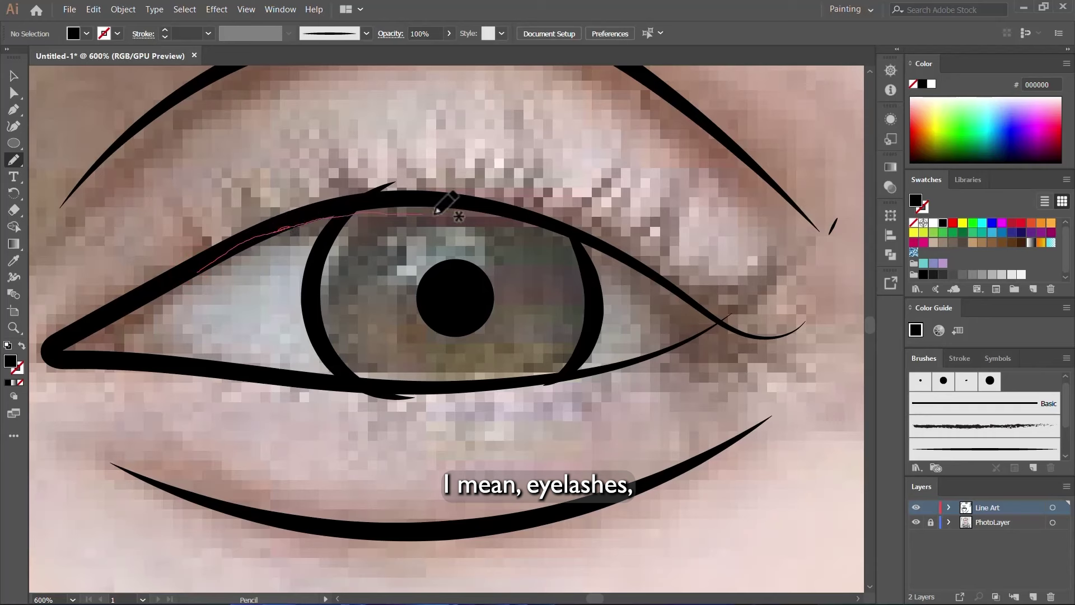
{"action": "left_click_drag", "start_coordinate": [529, 228], "coordinate": [606, 250]}
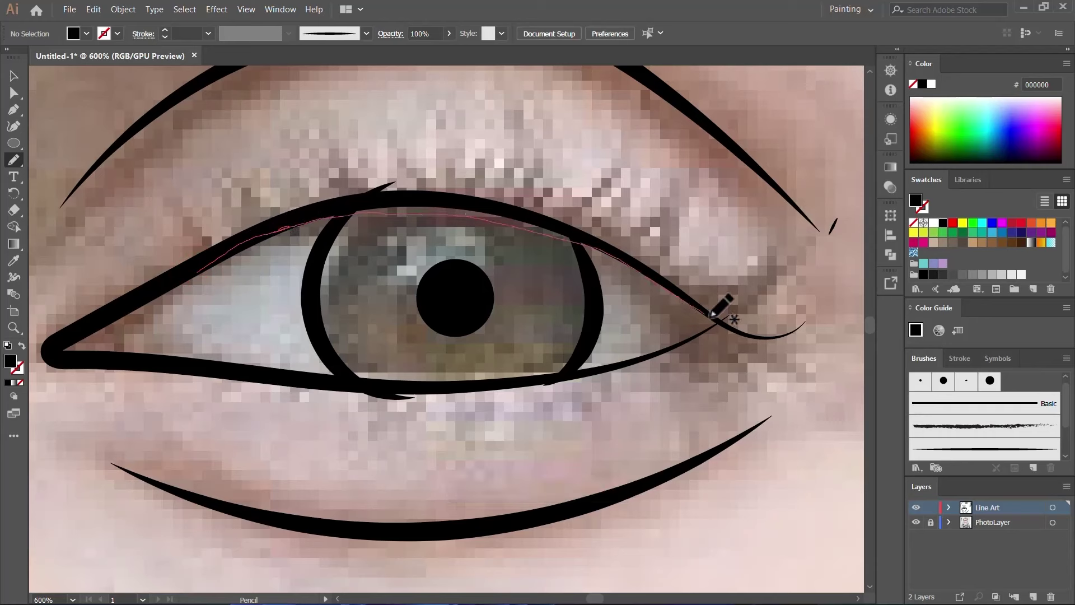
{"action": "mouse_move", "coordinate": [711, 316]}
{"action": "left_mouse_down"}
{"action": "mouse_move", "coordinate": [743, 332]}
{"action": "mouse_move", "coordinate": [827, 293]}
{"action": "mouse_move", "coordinate": [756, 322]}
{"action": "mouse_move", "coordinate": [787, 253]}
{"action": "left_mouse_up"}
{"action": "mouse_move", "coordinate": [684, 279]}
{"action": "left_mouse_down"}
{"action": "mouse_move", "coordinate": [648, 246]}
{"action": "mouse_move", "coordinate": [608, 243]}
{"action": "mouse_move", "coordinate": [533, 208]}
{"action": "left_mouse_up"}
{"action": "mouse_move", "coordinate": [478, 187]}
{"action": "left_mouse_down"}
{"action": "mouse_move", "coordinate": [427, 174]}
{"action": "mouse_move", "coordinate": [318, 186]}
{"action": "mouse_move", "coordinate": [168, 291]}
{"action": "left_mouse_up"}
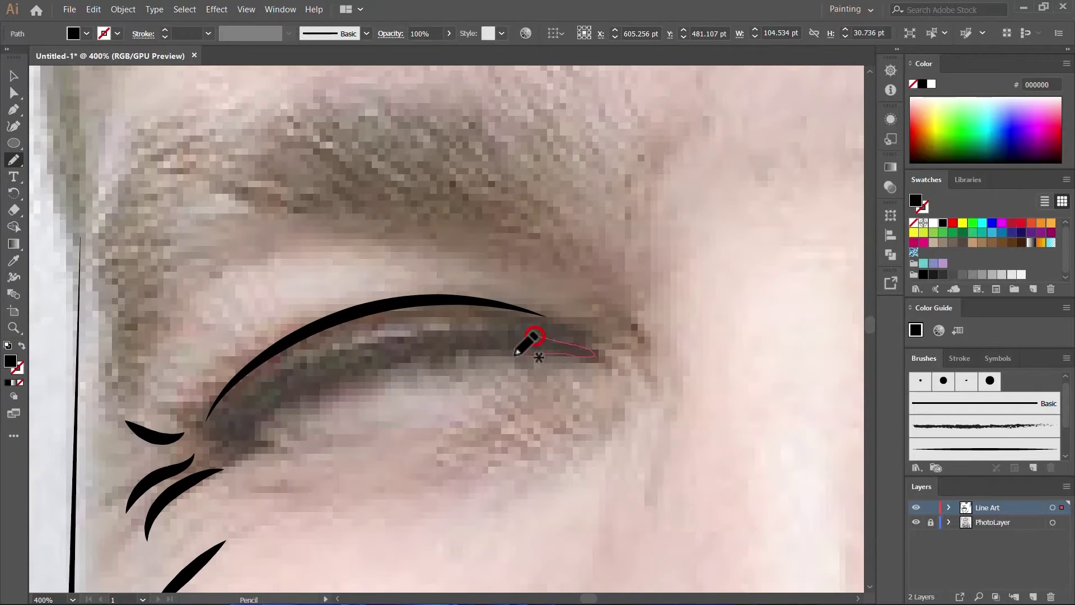
- Draw a black-filled closed-lid shape about 108 pt wide with spiky upper lashes over the winking eye using the Pencil tool
{"action": "mouse_move", "coordinate": [516, 352]}
{"action": "left_mouse_down"}
{"action": "mouse_move", "coordinate": [373, 378]}
{"action": "mouse_move", "coordinate": [257, 429]}
{"action": "mouse_move", "coordinate": [169, 448]}
{"action": "left_mouse_up"}
{"action": "left_click_drag", "start_coordinate": [216, 405], "coordinate": [257, 358]}
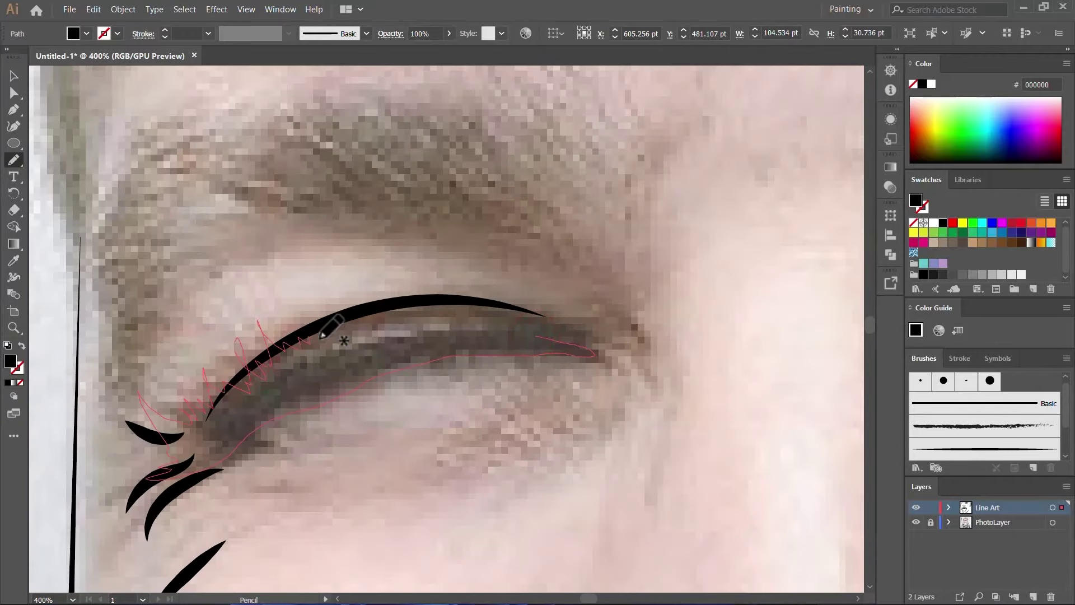
{"action": "mouse_move", "coordinate": [323, 335]}
{"action": "left_mouse_down"}
{"action": "mouse_move", "coordinate": [364, 290]}
{"action": "mouse_move", "coordinate": [473, 319]}
{"action": "mouse_move", "coordinate": [547, 321]}
{"action": "mouse_move", "coordinate": [593, 353]}
{"action": "left_mouse_up"}
{"action": "key", "text": "v"}
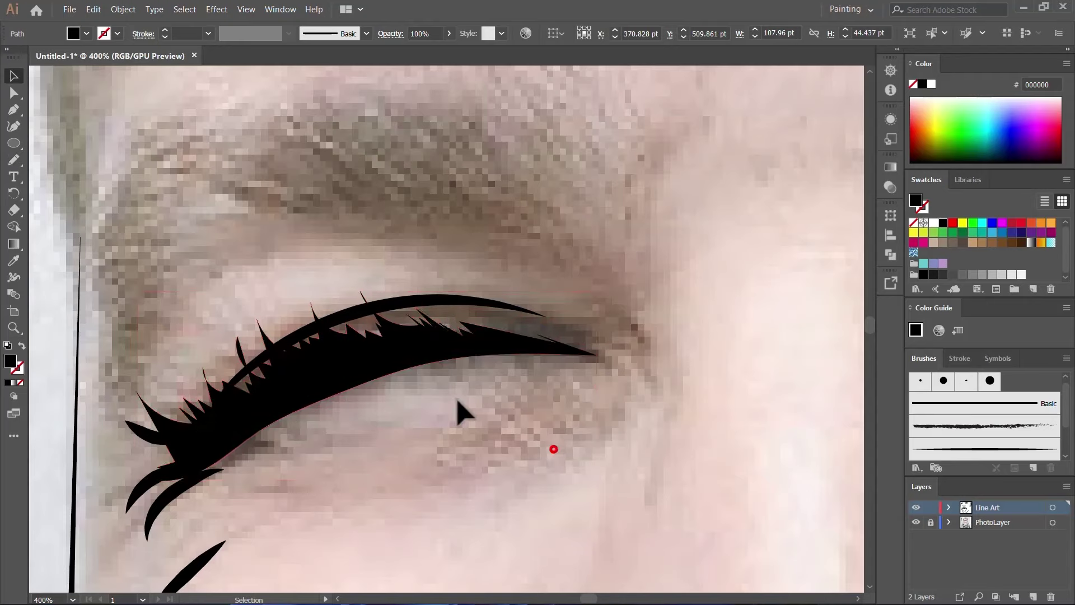
- Reshape the inner-corner tip of the winking eye's black lash shape by adjusting its anchor points and handles with Direct Selection
{"action": "scroll", "coordinate": [571, 382], "scroll_direction": "up", "scroll_amount": 2}
{"action": "left_click", "coordinate": [14, 92]}
{"action": "left_click", "coordinate": [600, 330]}
{"action": "left_click", "coordinate": [619, 328]}
{"action": "left_click_drag", "start_coordinate": [503, 324], "coordinate": [668, 363]}
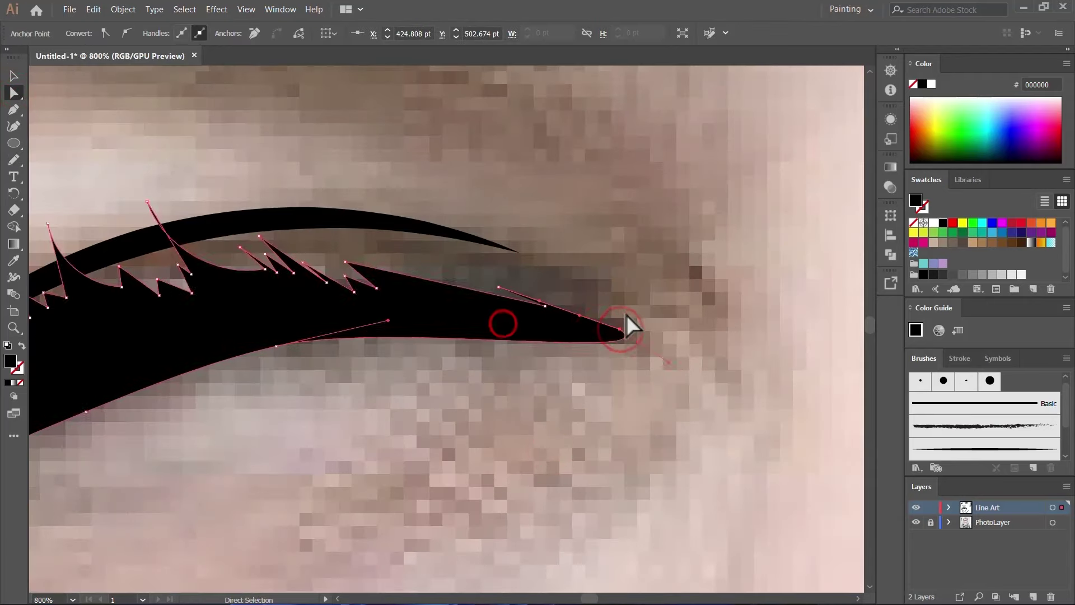
{"action": "left_click", "coordinate": [626, 313]}
{"action": "left_click_drag", "start_coordinate": [626, 312], "coordinate": [505, 277]}
{"action": "left_click", "coordinate": [509, 295]}
{"action": "left_click", "coordinate": [545, 271]}
{"action": "scroll", "coordinate": [448, 296], "scroll_direction": "down", "scroll_amount": 5}
{"action": "scroll", "coordinate": [352, 348], "scroll_direction": "up", "scroll_amount": 3}
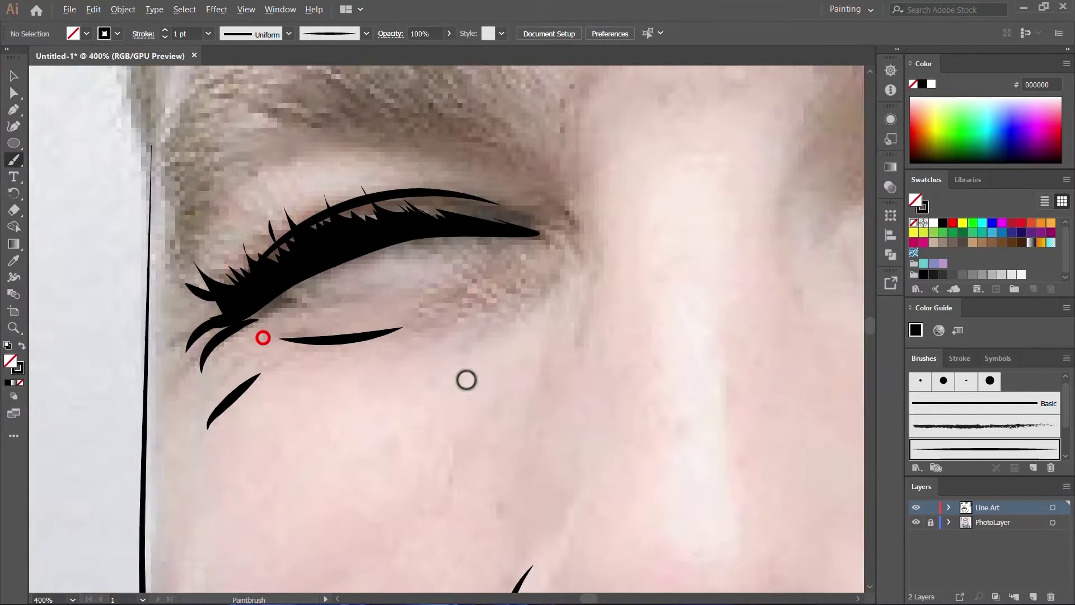
- Hide the PhotoLayer to review the line art with the eyelashes, and show it again
{"action": "key", "text": "ctrl+0"}
{"action": "left_click", "coordinate": [915, 522]}
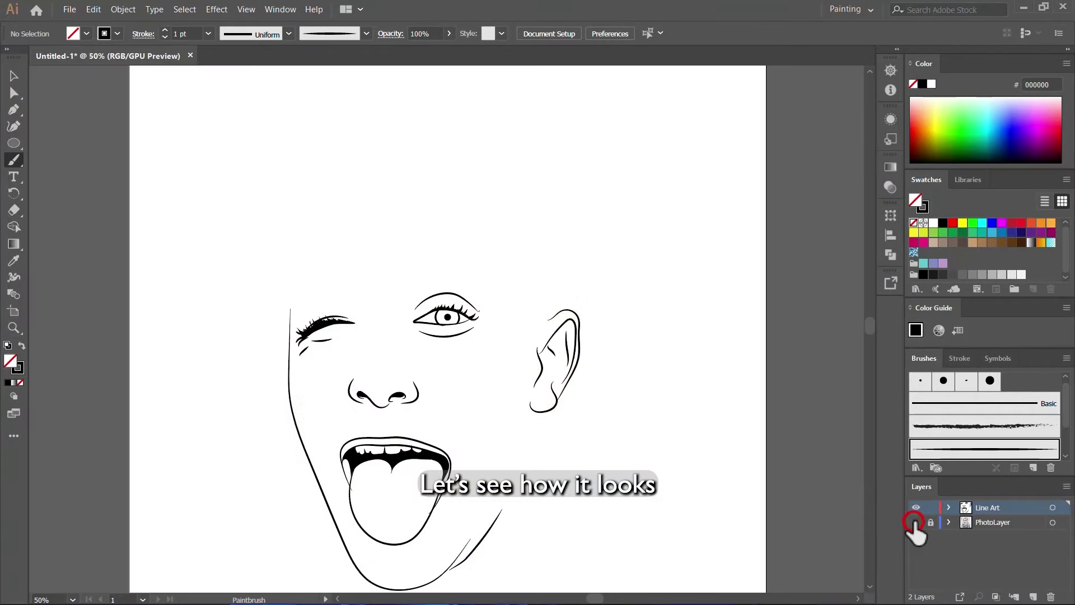
{"action": "left_click", "coordinate": [915, 522]}
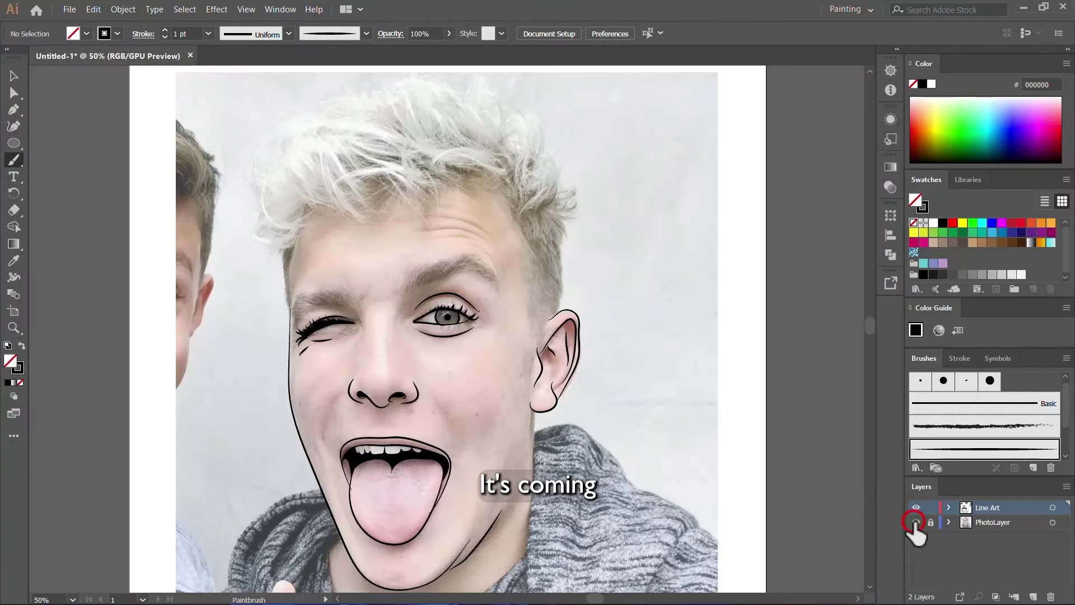
{"action": "left_click", "coordinate": [915, 522]}
{"action": "left_click", "coordinate": [915, 522]}
{"action": "scroll", "coordinate": [672, 316], "scroll_direction": "down", "scroll_amount": 2}
{"action": "scroll", "coordinate": [669, 319], "scroll_direction": "down", "scroll_amount": 2}
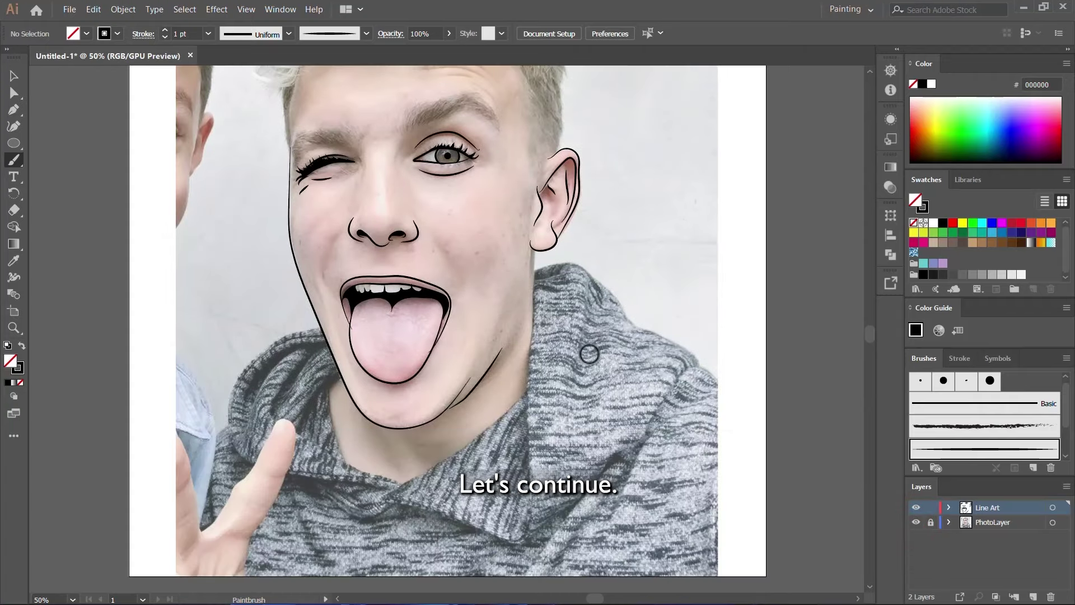
- Paint a 1 pt tapered black line from below the earlobe down the side of the neck to the hoodie collar
{"action": "scroll", "coordinate": [589, 355], "scroll_direction": "up", "scroll_amount": 2}
{"action": "left_click_drag", "start_coordinate": [485, 137], "coordinate": [479, 248]}
{"action": "left_click_drag", "start_coordinate": [477, 326], "coordinate": [477, 327]}
{"action": "scroll", "coordinate": [604, 213], "scroll_direction": "down", "scroll_amount": 3}
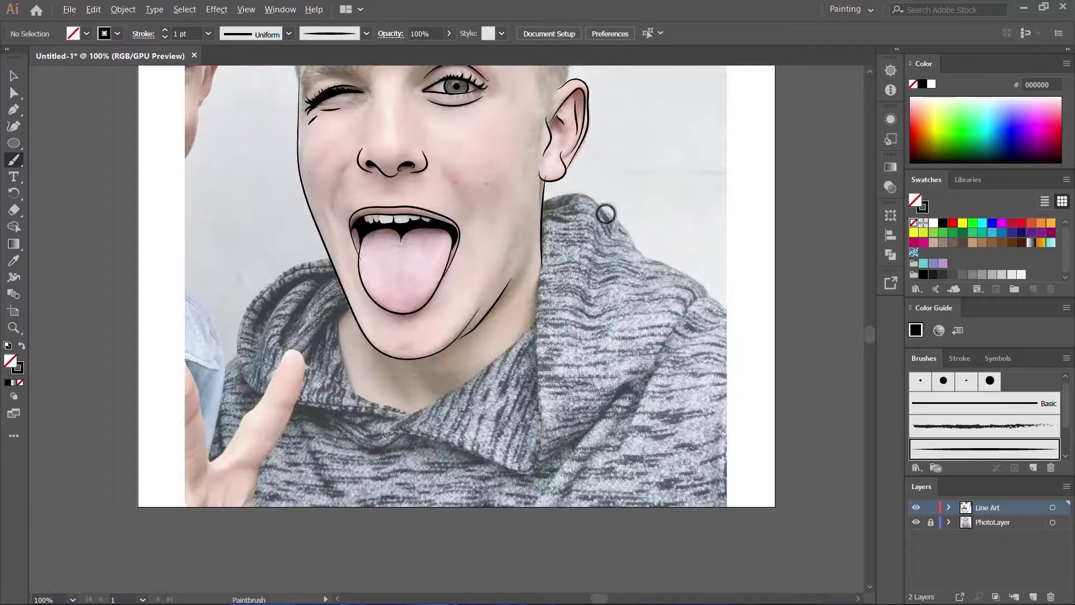
{"action": "scroll", "coordinate": [452, 266], "scroll_direction": "up", "scroll_amount": 3}
{"action": "scroll", "coordinate": [594, 238], "scroll_direction": "down", "scroll_amount": 3}
{"action": "scroll", "coordinate": [616, 245], "scroll_direction": "up", "scroll_amount": 2}
{"action": "key", "text": "ctrl+minus"}
{"action": "key", "text": "ctrl+minus"}
{"action": "key", "text": "ctrl+minus"}
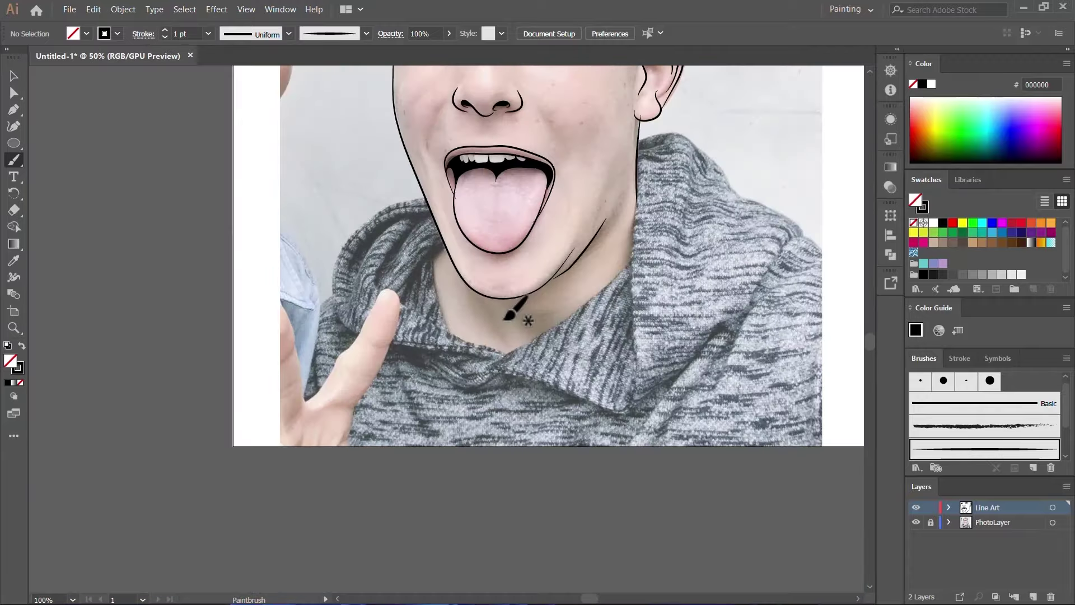
- Paint the neckline stroke from the jaw on the raised-hand side down along the collar edge to the V-shaped collar point
{"action": "key", "text": "ctrl+1"}
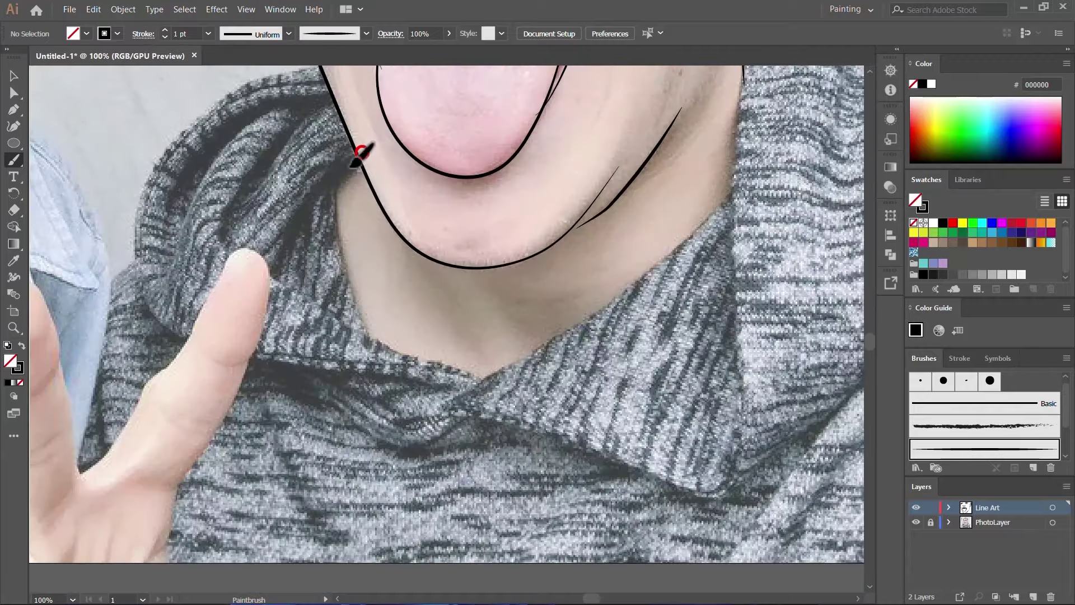
{"action": "left_click_drag", "start_coordinate": [361, 151], "coordinate": [352, 237]}
{"action": "mouse_move", "coordinate": [358, 306]}
{"action": "left_mouse_down"}
{"action": "mouse_move", "coordinate": [389, 347]}
{"action": "mouse_move", "coordinate": [453, 364]}
{"action": "left_mouse_up"}
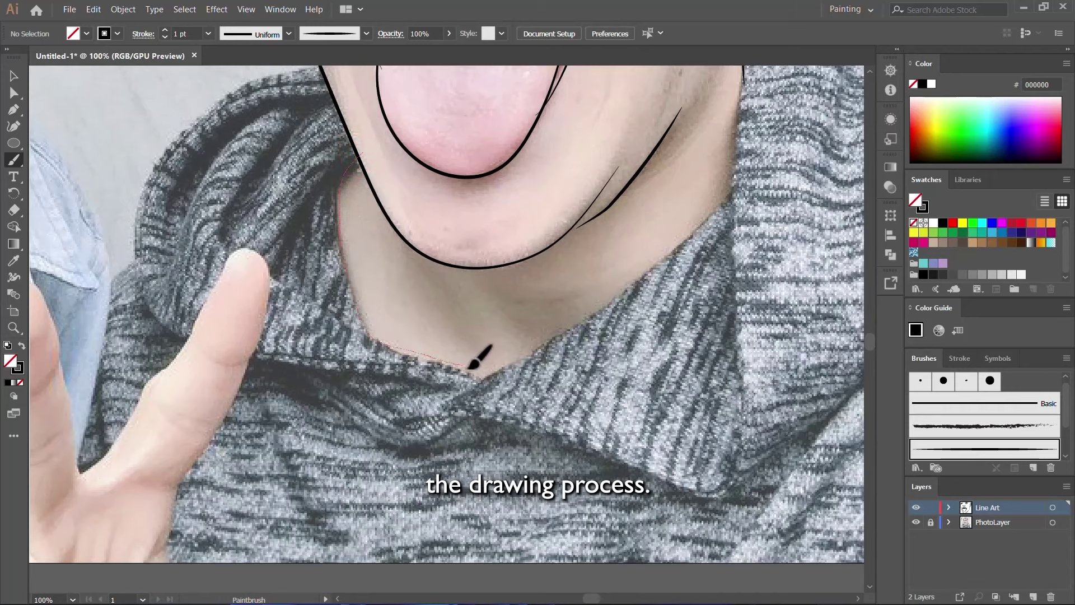
{"action": "scroll", "coordinate": [434, 322], "scroll_direction": "down", "scroll_amount": 4}
{"action": "scroll", "coordinate": [506, 320], "scroll_direction": "up", "scroll_amount": 3}
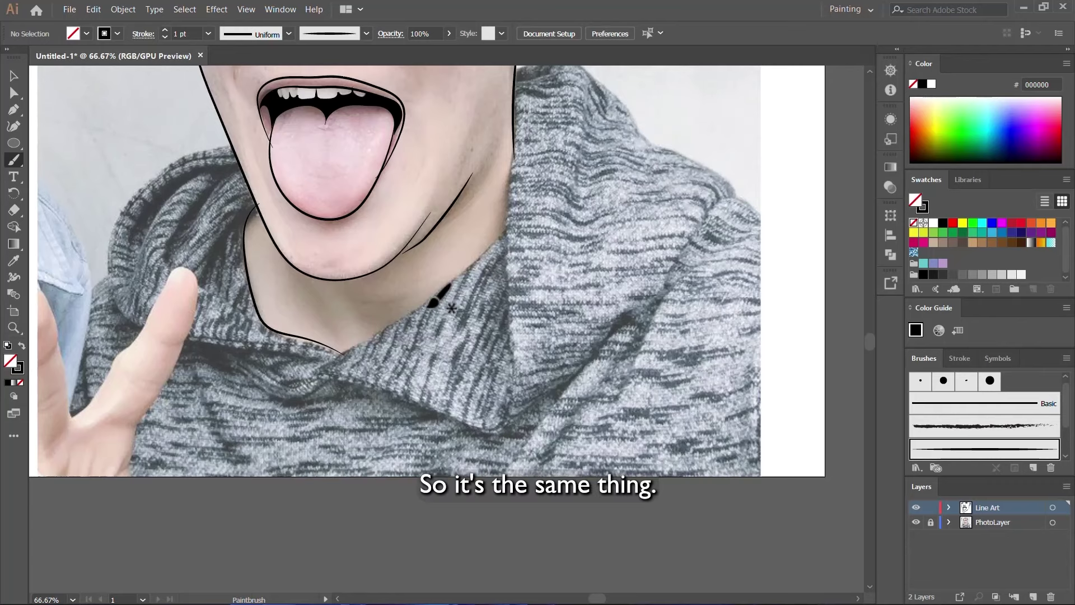
{"action": "scroll", "coordinate": [305, 347], "scroll_direction": "up", "scroll_amount": 3}
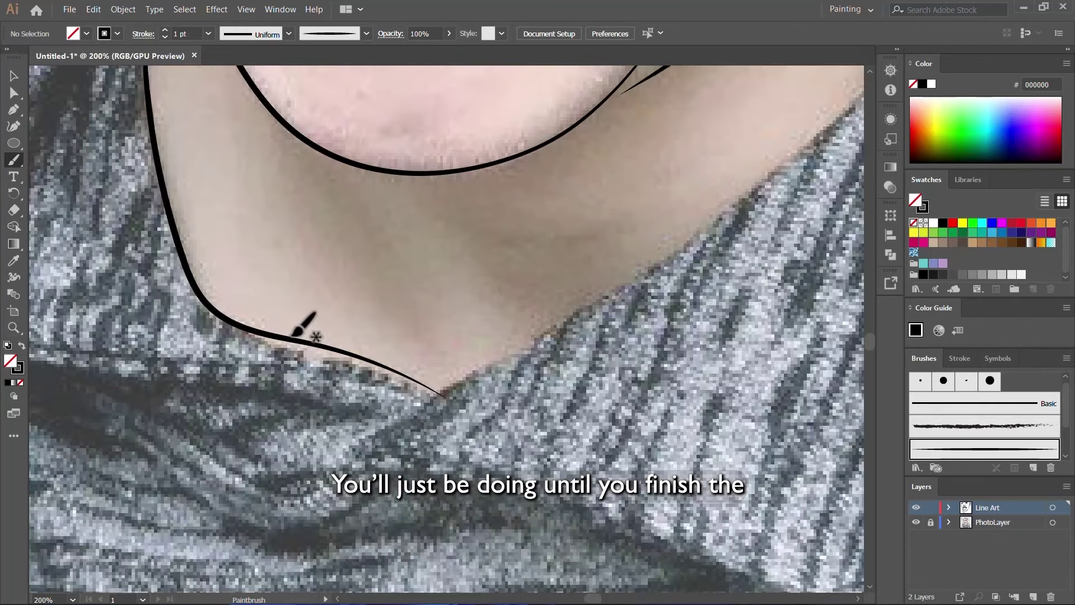
{"action": "scroll", "coordinate": [288, 342], "scroll_direction": "down", "scroll_amount": 4}
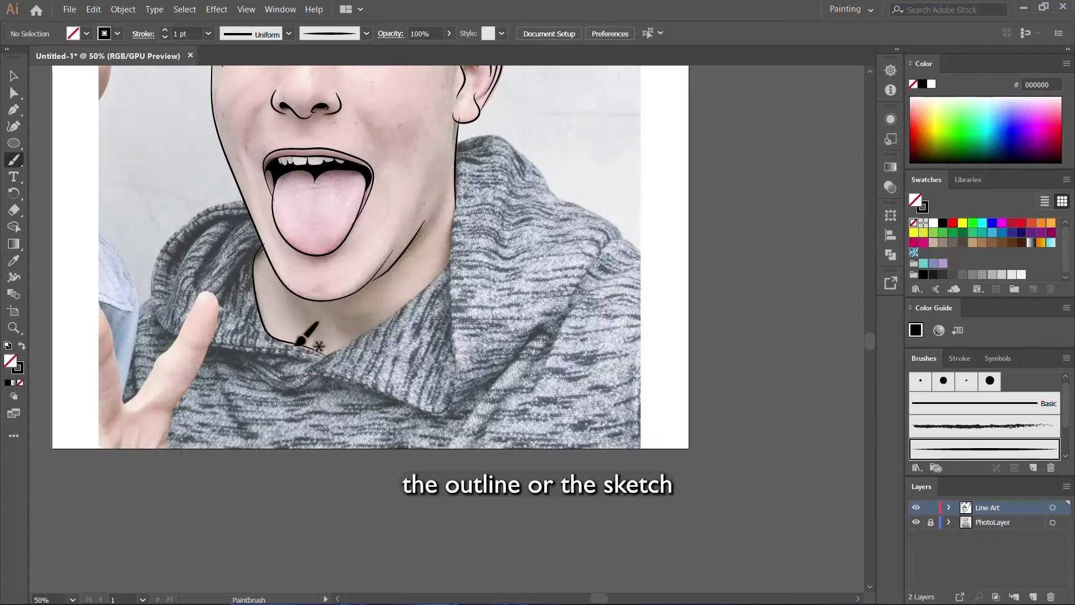
- Switch to the Pencil tool with no stroke and set the fill to the tan color AF9B80
{"action": "scroll", "coordinate": [293, 338], "scroll_direction": "up", "scroll_amount": 5}
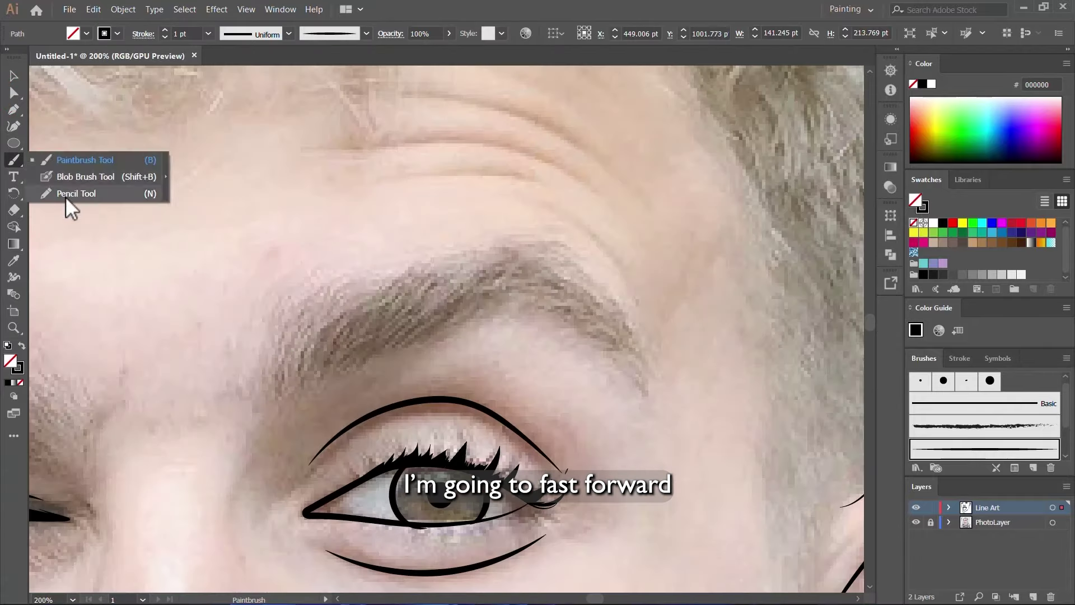
{"action": "left_click", "coordinate": [65, 197]}
{"action": "left_click", "coordinate": [20, 348]}
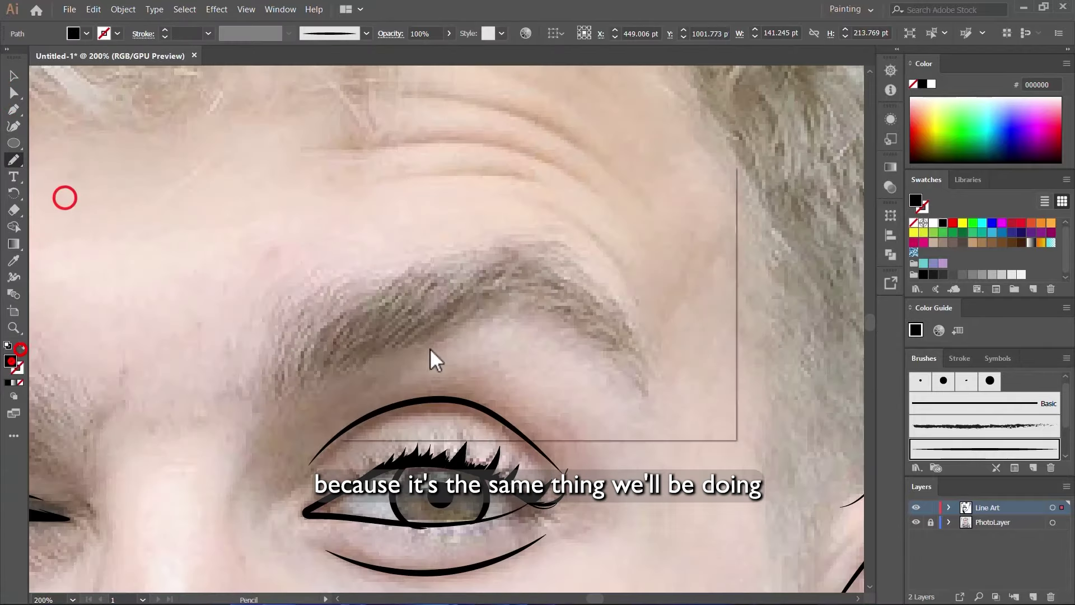
{"action": "left_click", "coordinate": [382, 256]}
{"action": "left_click_drag", "start_coordinate": [555, 359], "coordinate": [555, 369]}
{"action": "left_click_drag", "start_coordinate": [403, 255], "coordinate": [398, 286]}
{"action": "left_click_drag", "start_coordinate": [552, 369], "coordinate": [553, 373]}
{"action": "left_click_drag", "start_coordinate": [404, 288], "coordinate": [387, 286]}
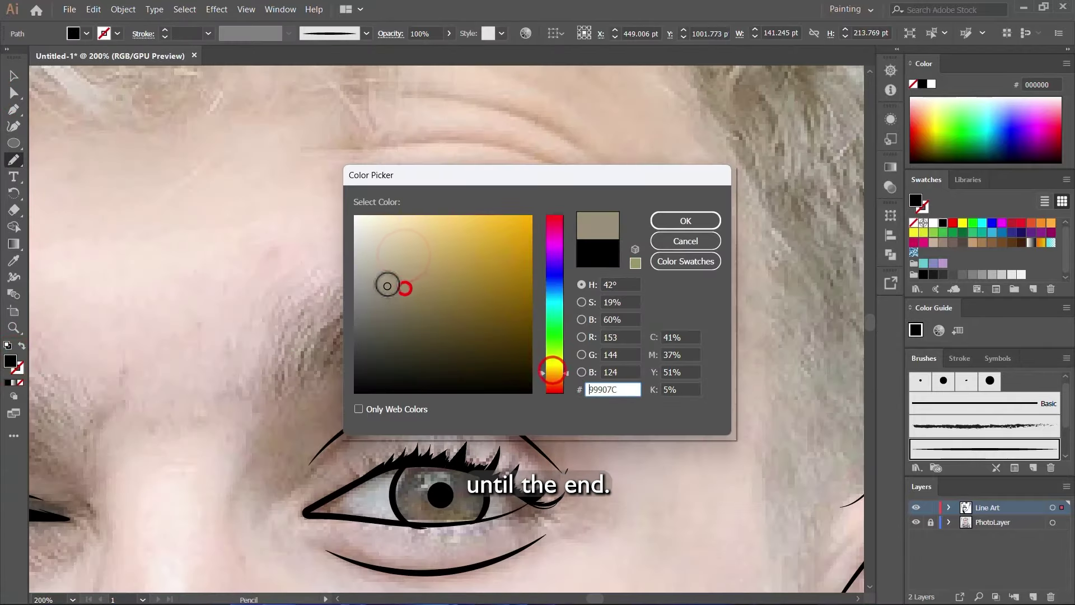
{"action": "left_click", "coordinate": [552, 377]}
{"action": "left_click", "coordinate": [388, 268]}
{"action": "left_click", "coordinate": [392, 264]}
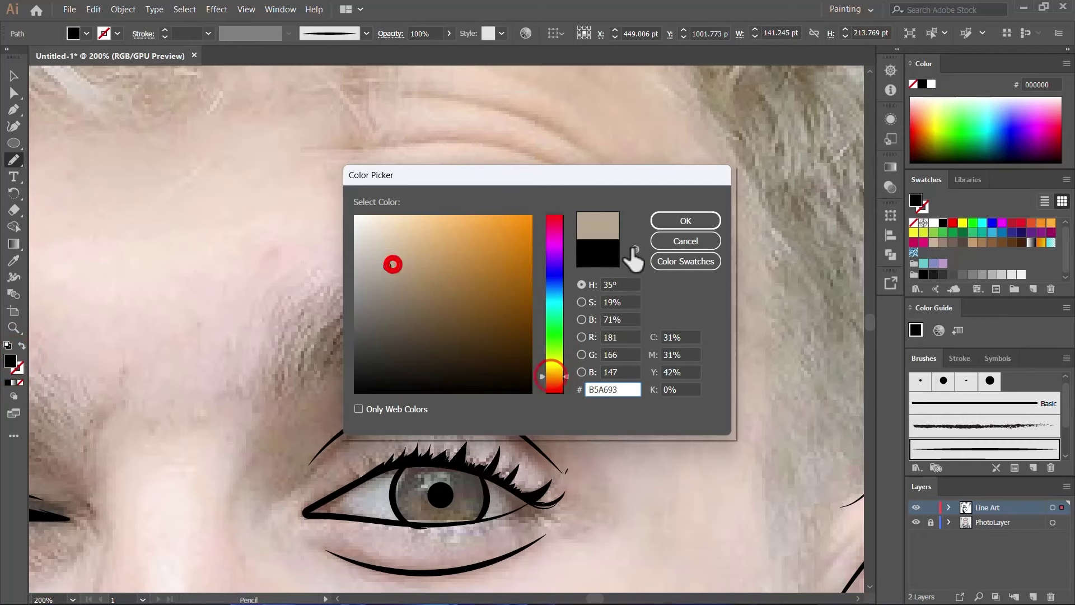
{"action": "left_click", "coordinate": [681, 224]}
- Draw the eyebrow above the open eye as a closed jagged tan shape about 192 pt wide
{"action": "mouse_move", "coordinate": [619, 311]}
{"action": "left_mouse_down"}
{"action": "mouse_move", "coordinate": [594, 280]}
{"action": "mouse_move", "coordinate": [541, 246]}
{"action": "mouse_move", "coordinate": [438, 236]}
{"action": "mouse_move", "coordinate": [308, 287]}
{"action": "left_mouse_up"}
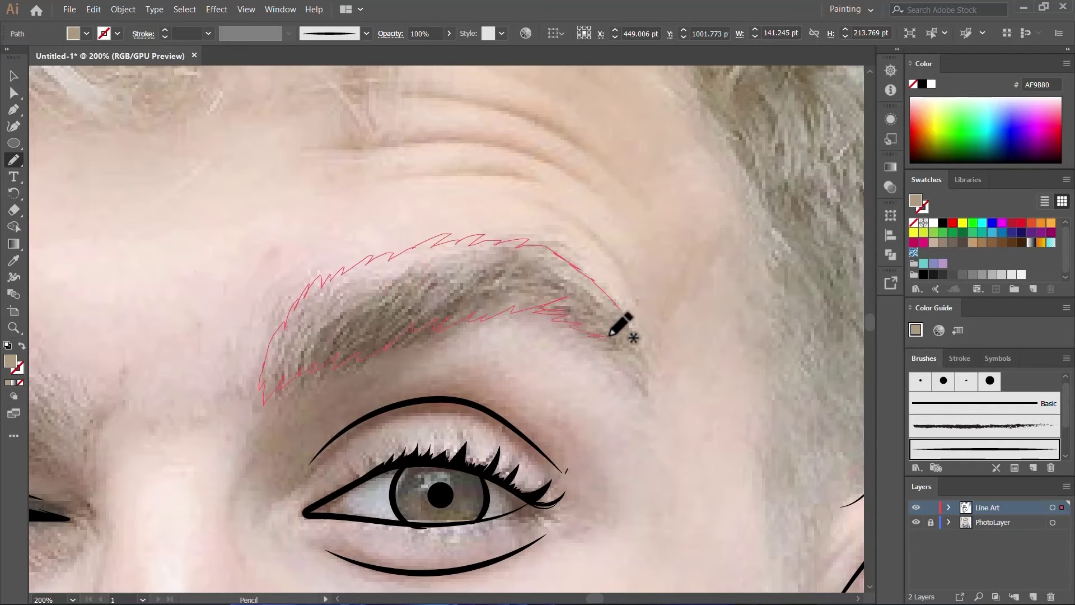
{"action": "left_click_drag", "start_coordinate": [661, 391], "coordinate": [620, 310]}
{"action": "scroll", "coordinate": [613, 299], "scroll_direction": "up", "scroll_amount": 2}
{"action": "key", "text": "comma"}
- Draw the eyebrow above the winking eye as a closed tan shape with jagged hair edges
{"action": "scroll", "coordinate": [613, 299], "scroll_direction": "down", "scroll_amount": 6}
{"action": "scroll", "coordinate": [475, 358], "scroll_direction": "up", "scroll_amount": 6}
{"action": "scroll", "coordinate": [482, 503], "scroll_direction": "up", "scroll_amount": 2}
{"action": "left_click_drag", "start_coordinate": [339, 472], "coordinate": [353, 399]}
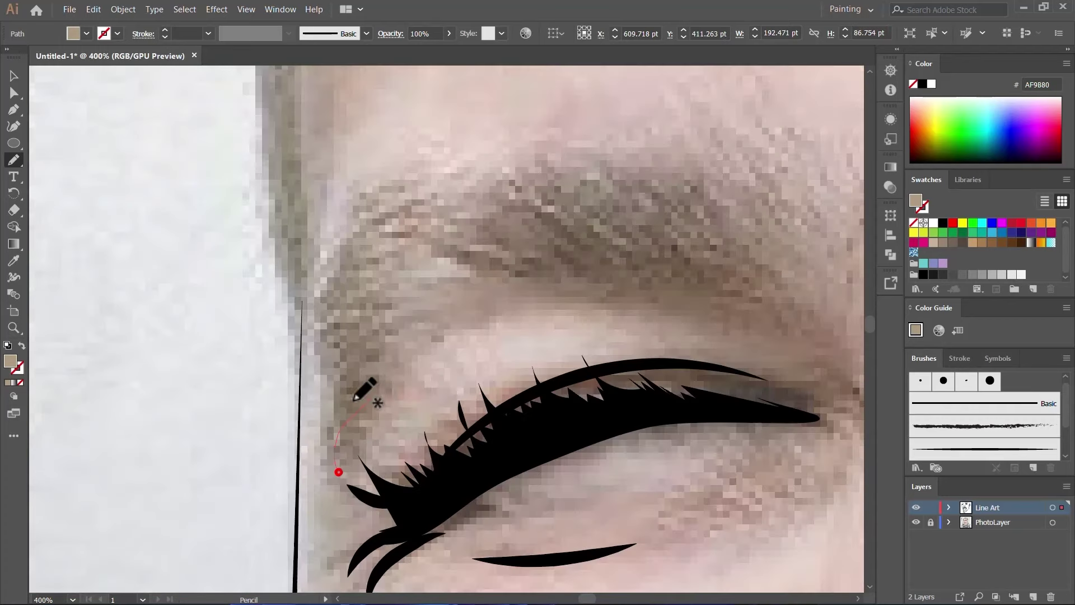
{"action": "left_click_drag", "start_coordinate": [683, 160], "coordinate": [456, 168]}
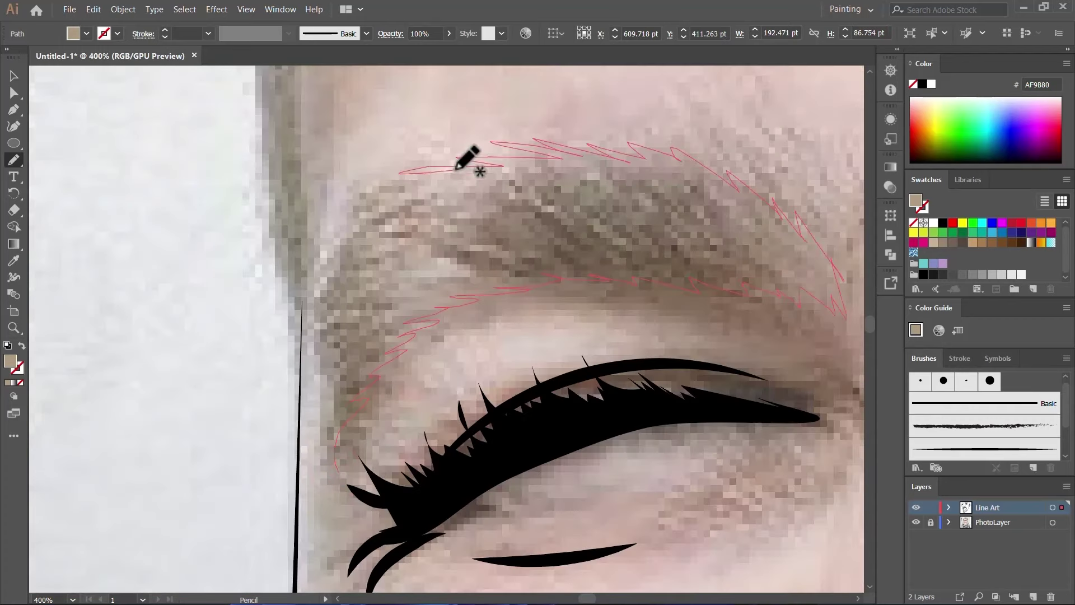
- Select both eyebrow shapes, change their fill color to A58C6D, and deselect them
{"action": "scroll", "coordinate": [331, 342], "scroll_direction": "down", "scroll_amount": 4}
{"action": "key", "text": "v"}
{"action": "left_click", "coordinate": [660, 244], "text": "shift"}
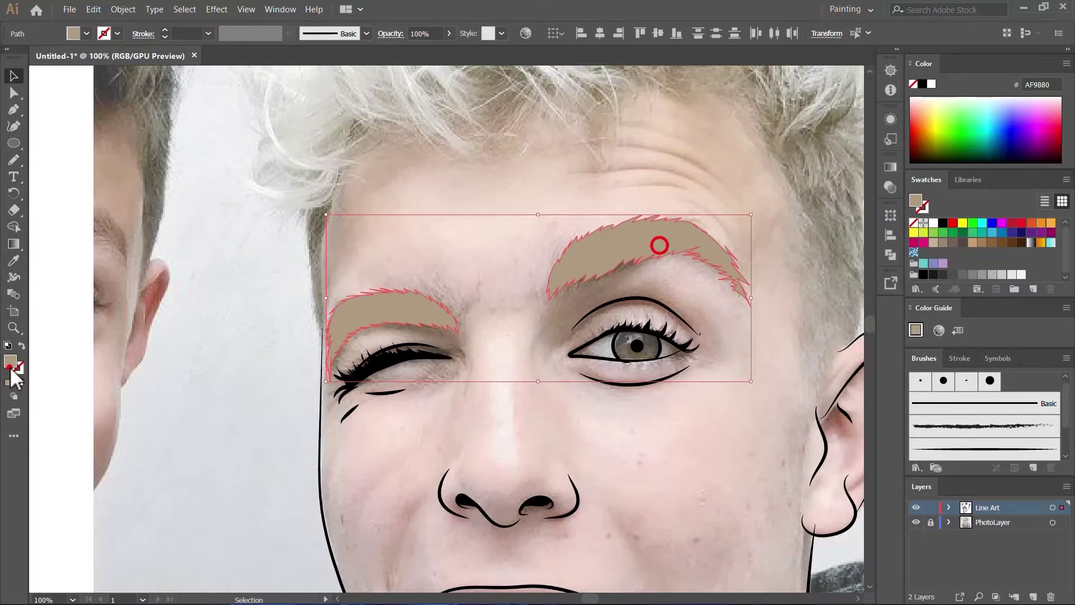
{"action": "double_click", "coordinate": [11, 364]}
{"action": "left_click", "coordinate": [414, 276]}
{"action": "left_click", "coordinate": [679, 221]}
{"action": "left_click", "coordinate": [720, 358]}
- Hide the PhotoLayer to review the recolored eyebrows, and show it again
{"action": "scroll", "coordinate": [401, 426], "scroll_direction": "down", "scroll_amount": 2}
{"action": "key", "text": "n"}
{"action": "left_click", "coordinate": [913, 521]}
{"action": "left_click", "coordinate": [913, 521]}
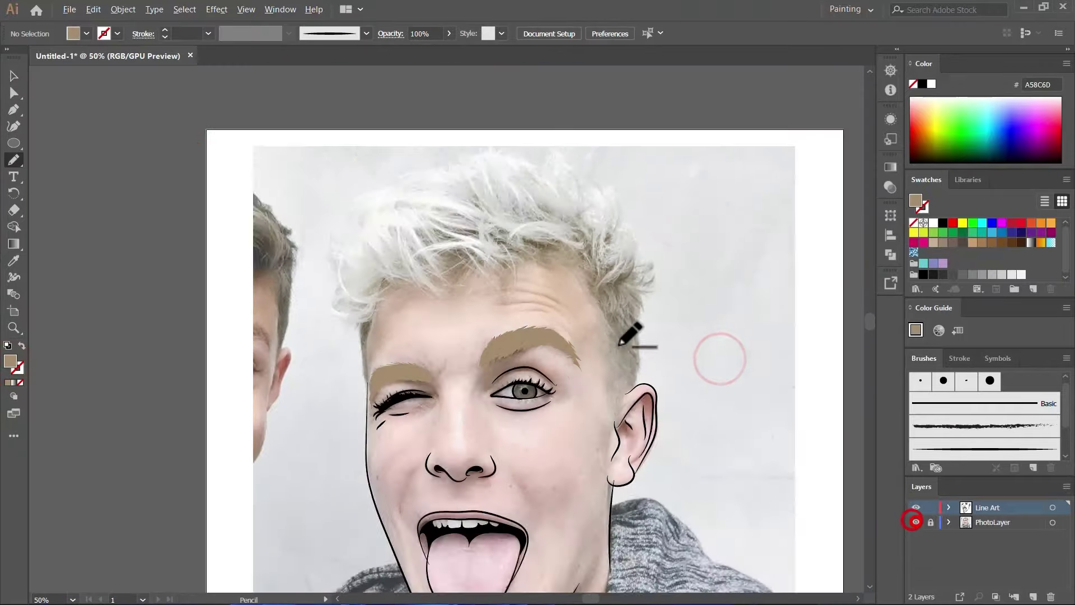
- Draw the front hairline with pointed strands from the temple above the open eye across the forehead to the opposite temple
{"action": "scroll", "coordinate": [606, 283], "scroll_direction": "up", "scroll_amount": 3}
{"action": "mouse_move", "coordinate": [496, 213]}
{"action": "left_mouse_down"}
{"action": "mouse_move", "coordinate": [455, 223]}
{"action": "mouse_move", "coordinate": [328, 198]}
{"action": "left_mouse_up"}
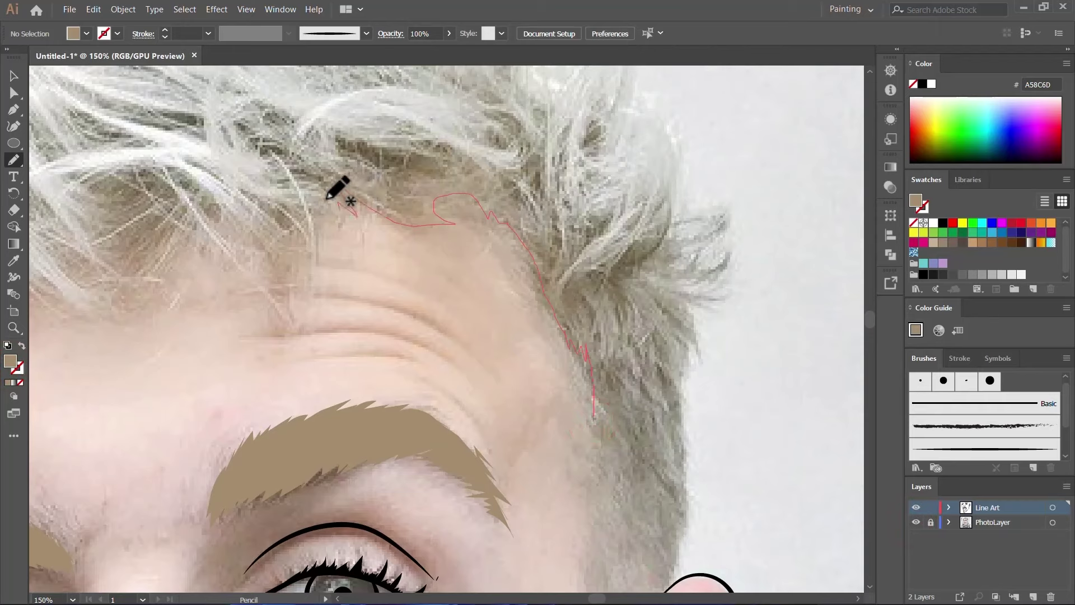
{"action": "left_click_drag", "start_coordinate": [123, 243], "coordinate": [130, 276]}
{"action": "scroll", "coordinate": [504, 305], "scroll_direction": "down", "scroll_amount": 3}
{"action": "scroll", "coordinate": [401, 297], "scroll_direction": "up", "scroll_amount": 3}
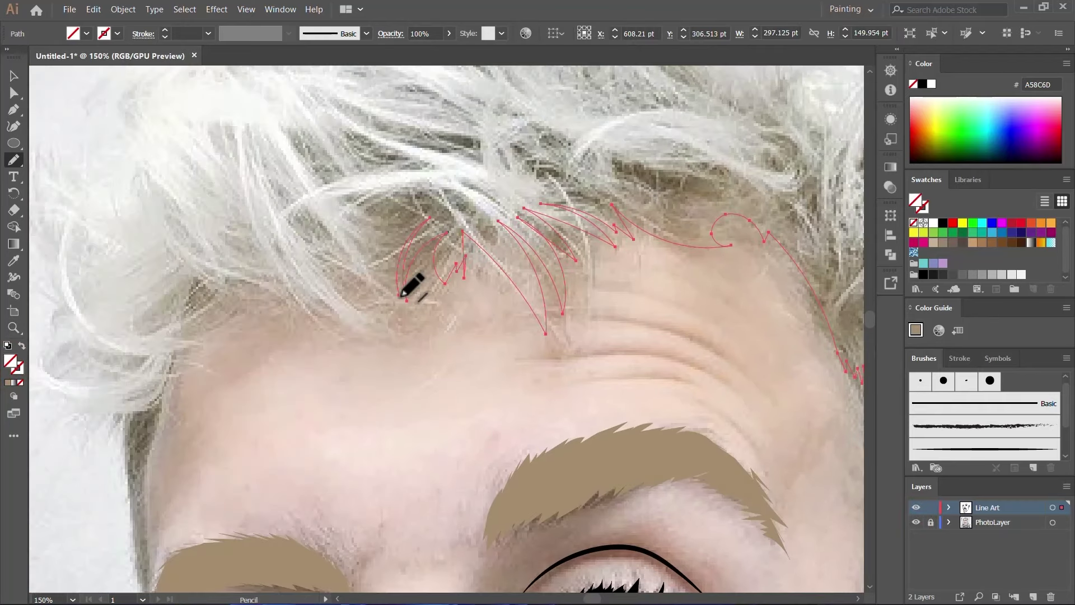
{"action": "mouse_move", "coordinate": [401, 297]}
{"action": "left_mouse_down"}
{"action": "mouse_move", "coordinate": [281, 295]}
{"action": "mouse_move", "coordinate": [168, 381]}
{"action": "mouse_move", "coordinate": [140, 476]}
{"action": "left_mouse_up"}
{"action": "scroll", "coordinate": [469, 312], "scroll_direction": "down", "scroll_amount": 4}
- Continue the hair outline around the sideburn beside the winking eye and up the outer edge of the hair with pointed tufts
{"action": "key", "text": "ctrl+plus"}
{"action": "key", "text": "ctrl+plus"}
{"action": "key", "text": "ctrl+plus"}
{"action": "key", "text": "ctrl+plus"}
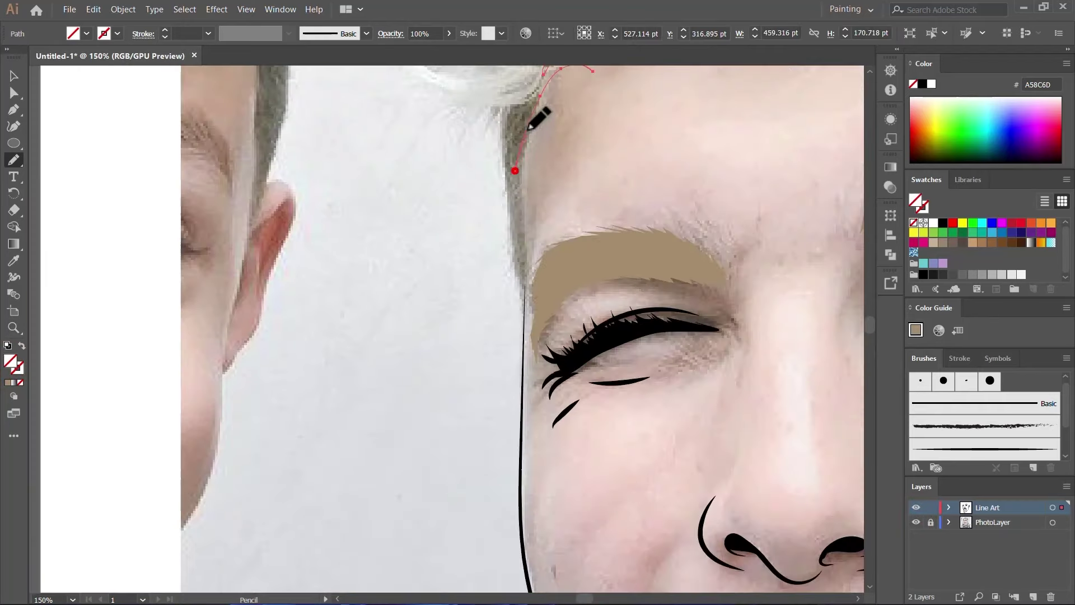
{"action": "mouse_move", "coordinate": [521, 333]}
{"action": "left_mouse_down"}
{"action": "mouse_move", "coordinate": [505, 142]}
{"action": "mouse_move", "coordinate": [407, 84]}
{"action": "left_mouse_up"}
{"action": "scroll", "coordinate": [422, 391], "scroll_direction": "up", "scroll_amount": 4}
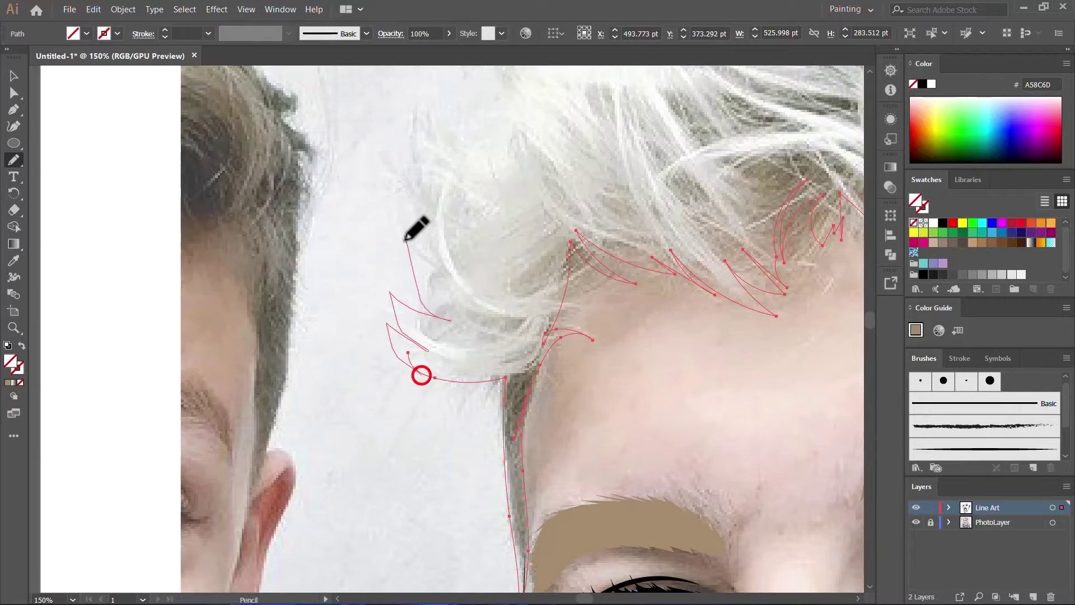
{"action": "left_click_drag", "start_coordinate": [405, 241], "coordinate": [405, 151]}
- Extend the hair outline along the crown of the head with pointed tufts
{"action": "key", "text": "ctrl+minus"}
{"action": "mouse_move", "coordinate": [346, 329]}
{"action": "left_mouse_down"}
{"action": "mouse_move", "coordinate": [389, 306]}
{"action": "mouse_move", "coordinate": [381, 262]}
{"action": "mouse_move", "coordinate": [488, 186]}
{"action": "mouse_move", "coordinate": [650, 146]}
{"action": "left_mouse_up"}
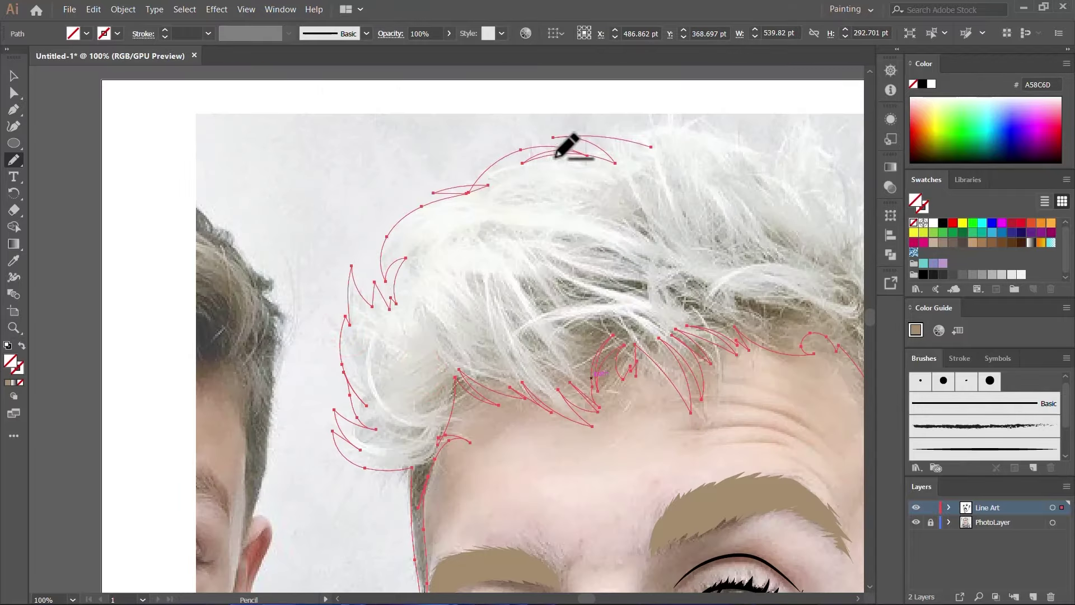
{"action": "key", "text": "ctrl+plus"}
{"action": "mouse_move", "coordinate": [446, 211]}
{"action": "left_mouse_down"}
{"action": "mouse_move", "coordinate": [424, 200]}
{"action": "mouse_move", "coordinate": [672, 233]}
{"action": "left_mouse_up"}
{"action": "left_click_drag", "start_coordinate": [674, 230], "coordinate": [678, 215]}
{"action": "scroll", "coordinate": [713, 209], "scroll_direction": "right", "scroll_amount": 3}
{"action": "mouse_move", "coordinate": [539, 206]}
{"action": "left_mouse_down"}
{"action": "mouse_move", "coordinate": [578, 206]}
{"action": "mouse_move", "coordinate": [717, 353]}
{"action": "left_mouse_up"}
{"action": "key", "text": "ctrl+z"}
- Continue the jagged hair outline from the crown down the outer edge of the hair on the open-eye side
{"action": "scroll", "coordinate": [488, 186], "scroll_direction": "down", "scroll_amount": 2}
{"action": "scroll", "coordinate": [576, 217], "scroll_direction": "up", "scroll_amount": 2}
{"action": "mouse_move", "coordinate": [426, 159]}
{"action": "left_mouse_down"}
{"action": "mouse_move", "coordinate": [470, 173]}
{"action": "mouse_move", "coordinate": [618, 288]}
{"action": "left_mouse_up"}
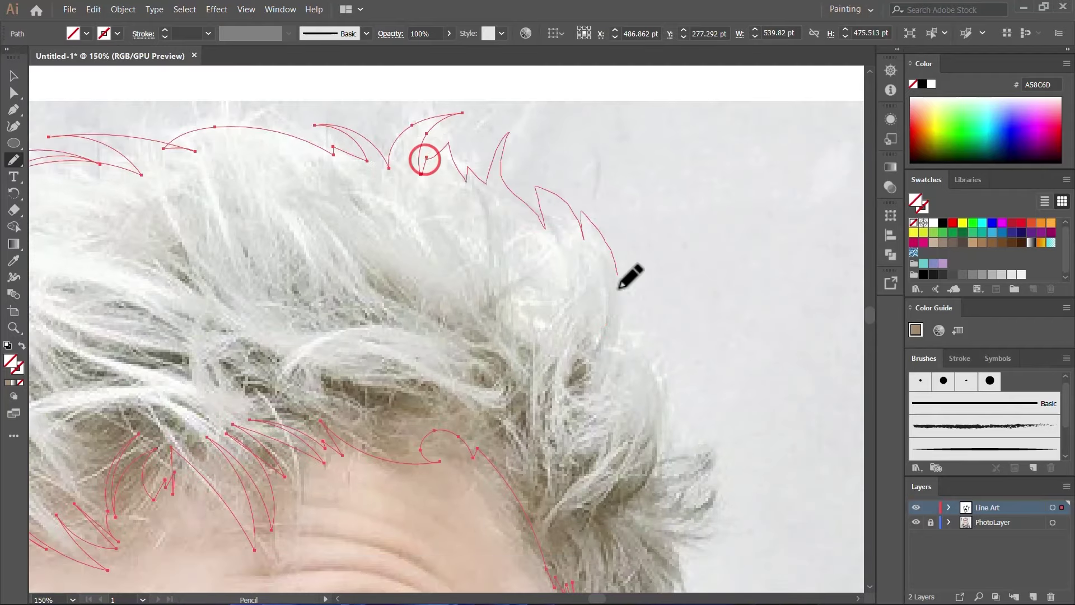
{"action": "key", "text": "ctrl+minus"}
{"action": "key", "text": "ctrl+plus"}
{"action": "mouse_move", "coordinate": [511, 247]}
{"action": "left_mouse_down"}
{"action": "mouse_move", "coordinate": [512, 308]}
{"action": "mouse_move", "coordinate": [563, 300]}
{"action": "mouse_move", "coordinate": [519, 344]}
{"action": "mouse_move", "coordinate": [512, 436]}
{"action": "left_mouse_up"}
- Close the hair outline around the sideburn by the visible ear and back up to the temple
{"action": "scroll", "coordinate": [537, 302], "scroll_direction": "up", "scroll_amount": 2}
{"action": "mouse_move", "coordinate": [567, 210]}
{"action": "left_mouse_down"}
{"action": "mouse_move", "coordinate": [539, 297]}
{"action": "mouse_move", "coordinate": [532, 431]}
{"action": "left_mouse_up"}
{"action": "scroll", "coordinate": [551, 291], "scroll_direction": "down", "scroll_amount": 3}
{"action": "scroll", "coordinate": [559, 285], "scroll_direction": "up", "scroll_amount": 1}
{"action": "mouse_move", "coordinate": [557, 263]}
{"action": "left_mouse_down"}
{"action": "mouse_move", "coordinate": [563, 293]}
{"action": "mouse_move", "coordinate": [539, 380]}
{"action": "left_mouse_up"}
{"action": "scroll", "coordinate": [563, 293], "scroll_direction": "up", "scroll_amount": 1}
{"action": "left_click_drag", "start_coordinate": [520, 277], "coordinate": [470, 210]}
- Fill the closed hair shape with the brown color A58C6D and deselect it
{"action": "scroll", "coordinate": [497, 242], "scroll_direction": "up", "scroll_amount": 3}
{"action": "key", "text": "comma"}
{"action": "key", "text": "v"}
{"action": "scroll", "coordinate": [610, 308], "scroll_direction": "down", "scroll_amount": 6}
{"action": "left_click", "coordinate": [619, 295]}
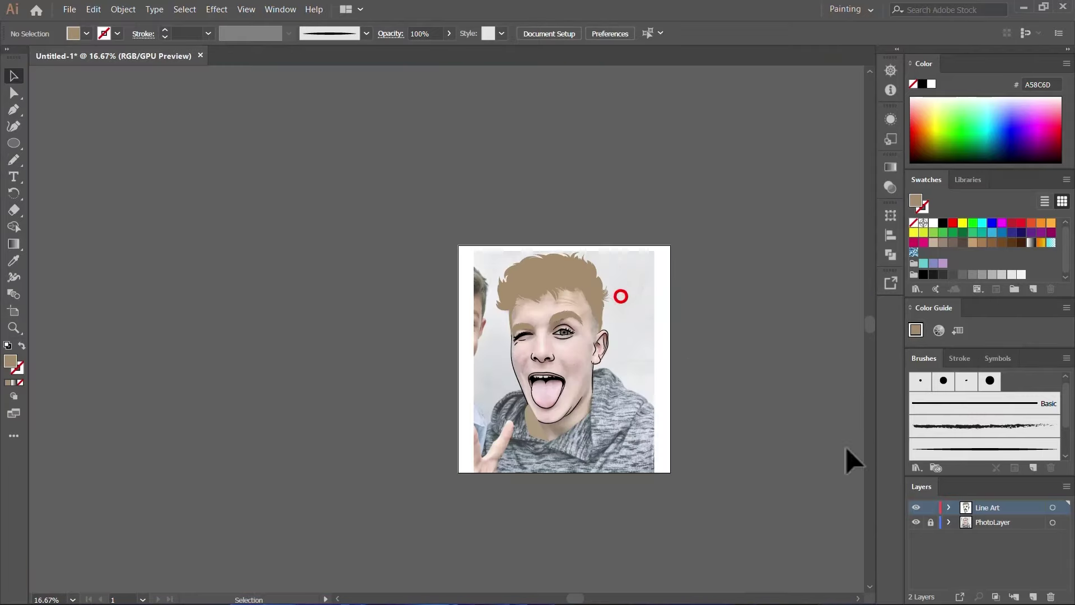
- Hide the photo layer and replace the neckline's brown fill with the unfilled black stroke style of the face outline
{"action": "left_click", "coordinate": [916, 522]}
{"action": "scroll", "coordinate": [649, 325], "scroll_direction": "up", "scroll_amount": 2}
{"action": "left_click", "coordinate": [495, 504]}
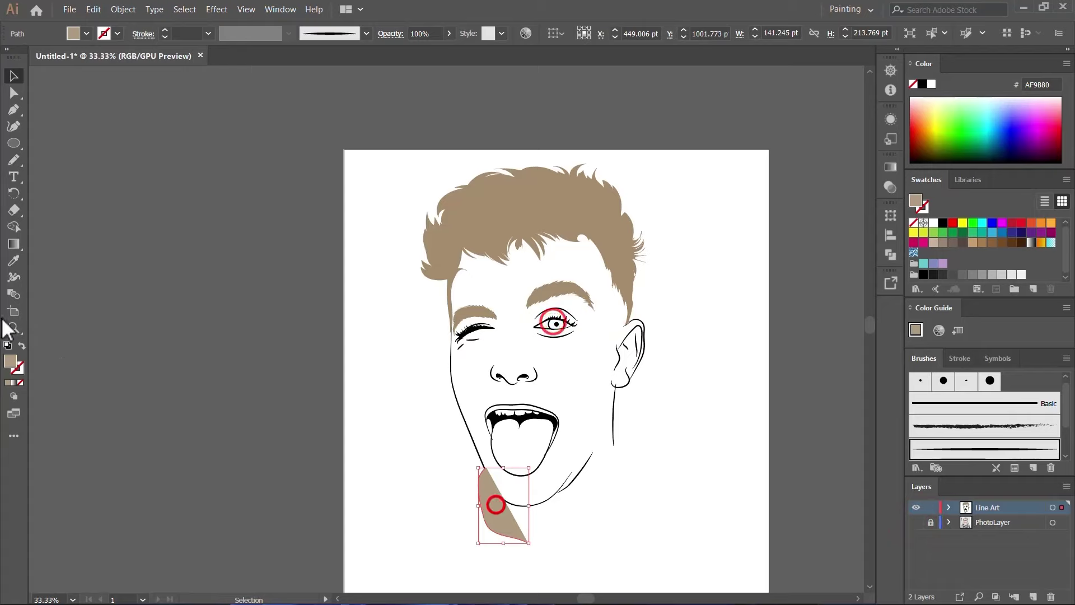
{"action": "key", "text": "ctrl+z"}
{"action": "key", "text": "ctrl+shift+z"}
{"action": "left_click", "coordinate": [503, 499]}
{"action": "key", "text": "i"}
{"action": "left_click", "coordinate": [583, 466]}
{"action": "key", "text": "v"}
{"action": "left_click", "coordinate": [614, 480]}
- Try the lighter brown BCA68E as the fill of the hair and both eyebrows, and undo it
{"action": "scroll", "coordinate": [613, 264], "scroll_direction": "up", "scroll_amount": 2}
{"action": "left_click", "coordinate": [614, 257]}
{"action": "left_click", "coordinate": [482, 324], "text": "shift"}
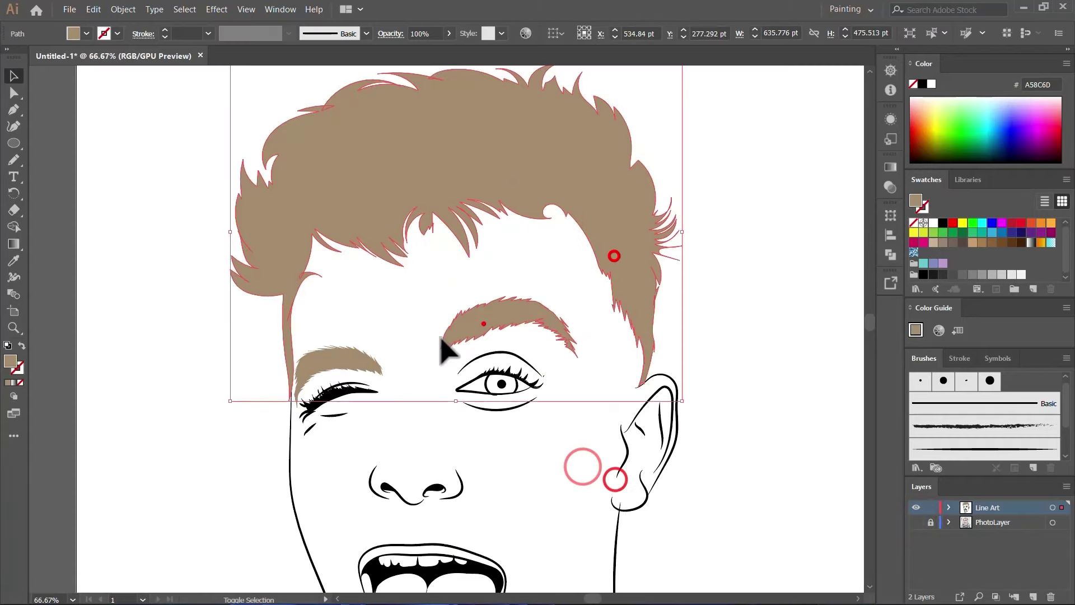
{"action": "left_click", "coordinate": [329, 362], "text": "shift"}
{"action": "double_click", "coordinate": [12, 361]}
{"action": "left_click", "coordinate": [407, 262]}
{"action": "left_click", "coordinate": [688, 224]}
{"action": "left_click", "coordinate": [727, 276]}
{"action": "scroll", "coordinate": [557, 346], "scroll_direction": "down", "scroll_amount": 2}
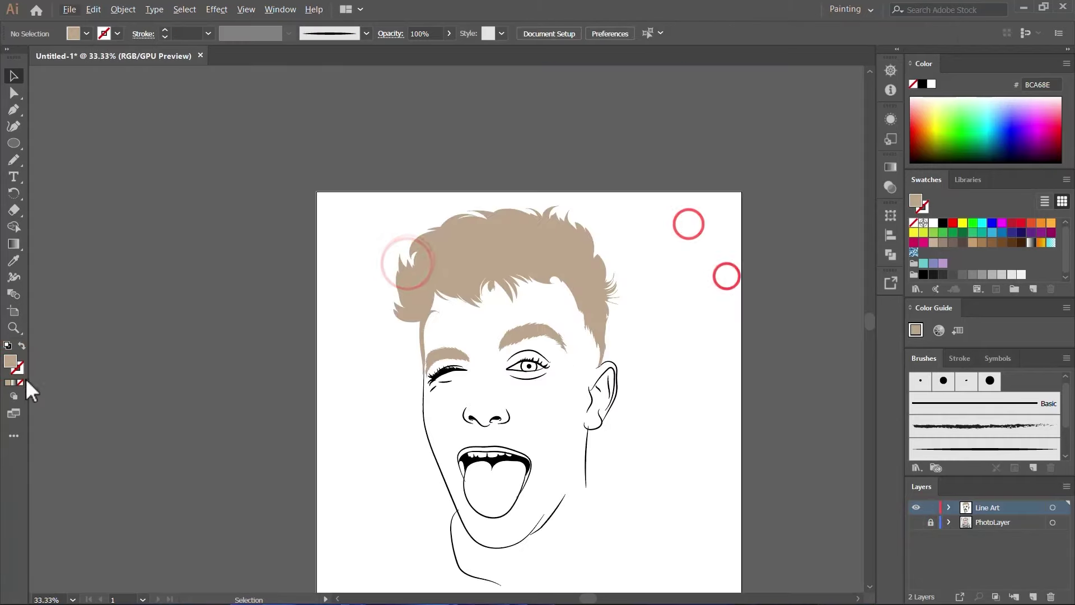
{"action": "key", "text": "ctrl+z"}
- Fill the hair and both eyebrows with brown B79F86, deselect them and show the photo layer again
{"action": "double_click", "coordinate": [11, 361]}
{"action": "left_click", "coordinate": [403, 264]}
{"action": "left_click", "coordinate": [680, 222]}
{"action": "left_click", "coordinate": [714, 284]}
{"action": "left_click", "coordinate": [778, 468]}
{"action": "left_click", "coordinate": [914, 522]}
{"action": "scroll", "coordinate": [546, 331], "scroll_direction": "down", "scroll_amount": 2}
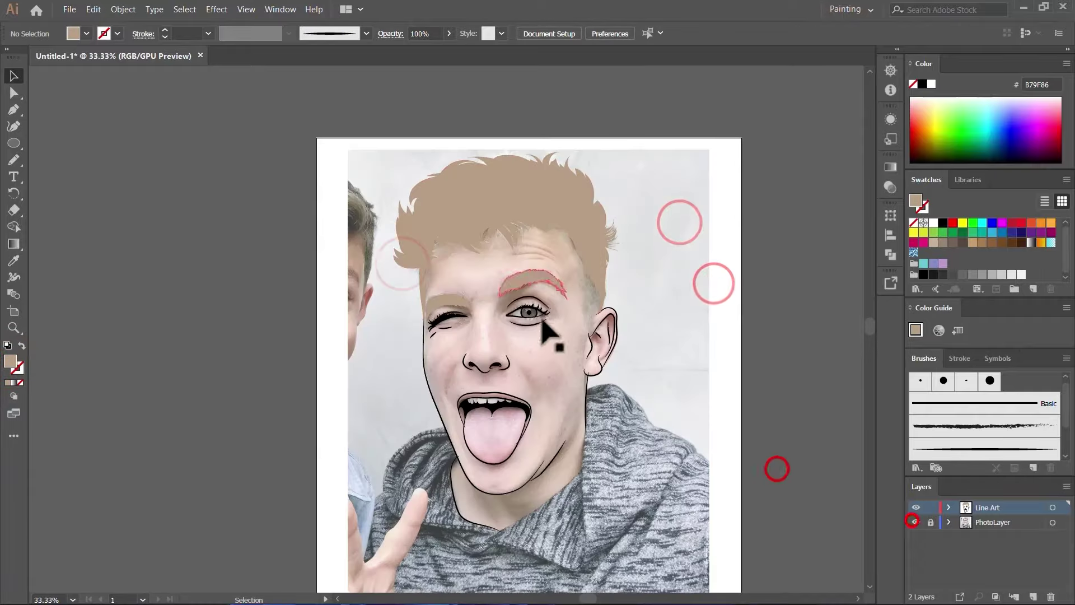
{"action": "left_click", "coordinate": [915, 521]}
{"action": "left_click", "coordinate": [914, 522]}
- Paint the hood's top edge from the neck below the visible ear and its outer edge down to the shoulder
{"action": "key", "text": "b"}
{"action": "scroll", "coordinate": [656, 319], "scroll_direction": "down", "scroll_amount": 2}
{"action": "scroll", "coordinate": [656, 319], "scroll_direction": "up", "scroll_amount": 3}
{"action": "scroll", "coordinate": [606, 88], "scroll_direction": "up", "scroll_amount": 3}
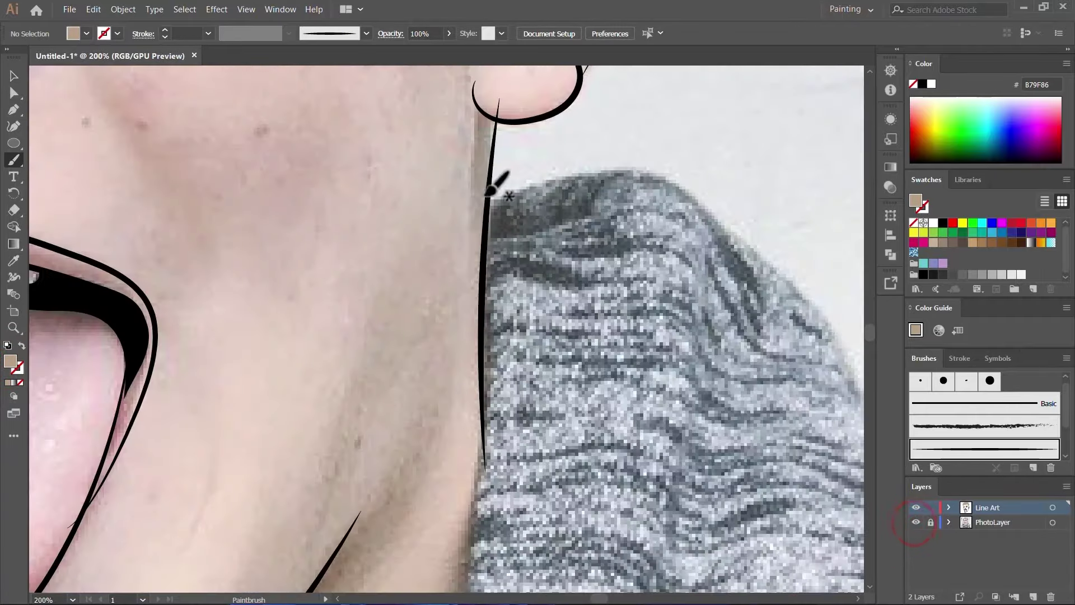
{"action": "left_click_drag", "start_coordinate": [633, 171], "coordinate": [694, 205]}
{"action": "scroll", "coordinate": [566, 197], "scroll_direction": "down", "scroll_amount": 4}
{"action": "scroll", "coordinate": [566, 197], "scroll_direction": "up", "scroll_amount": 2}
{"action": "key", "text": "ctrl+z"}
{"action": "left_click_drag", "start_coordinate": [377, 134], "coordinate": [505, 203]}
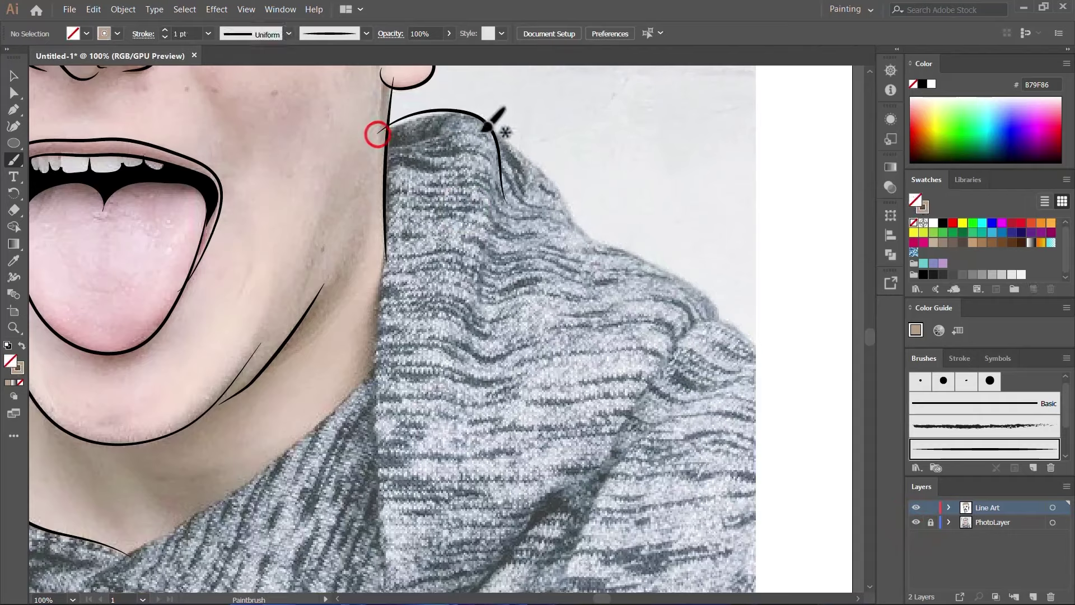
{"action": "mouse_move", "coordinate": [480, 133]}
{"action": "left_mouse_down"}
{"action": "mouse_move", "coordinate": [567, 187]}
{"action": "mouse_move", "coordinate": [714, 322]}
{"action": "left_mouse_up"}
{"action": "scroll", "coordinate": [473, 168], "scroll_direction": "down", "scroll_amount": 4}
{"action": "scroll", "coordinate": [569, 181], "scroll_direction": "up", "scroll_amount": 3}
{"action": "left_click_drag", "start_coordinate": [531, 190], "coordinate": [756, 445]}
{"action": "scroll", "coordinate": [779, 377], "scroll_direction": "down", "scroll_amount": 3}
{"action": "key", "text": "ctrl+z"}
- Extend the hood's outer line with the Pencil tool as a shoulder and arm line running beyond the photo's edge
{"action": "scroll", "coordinate": [668, 389], "scroll_direction": "up", "scroll_amount": 2}
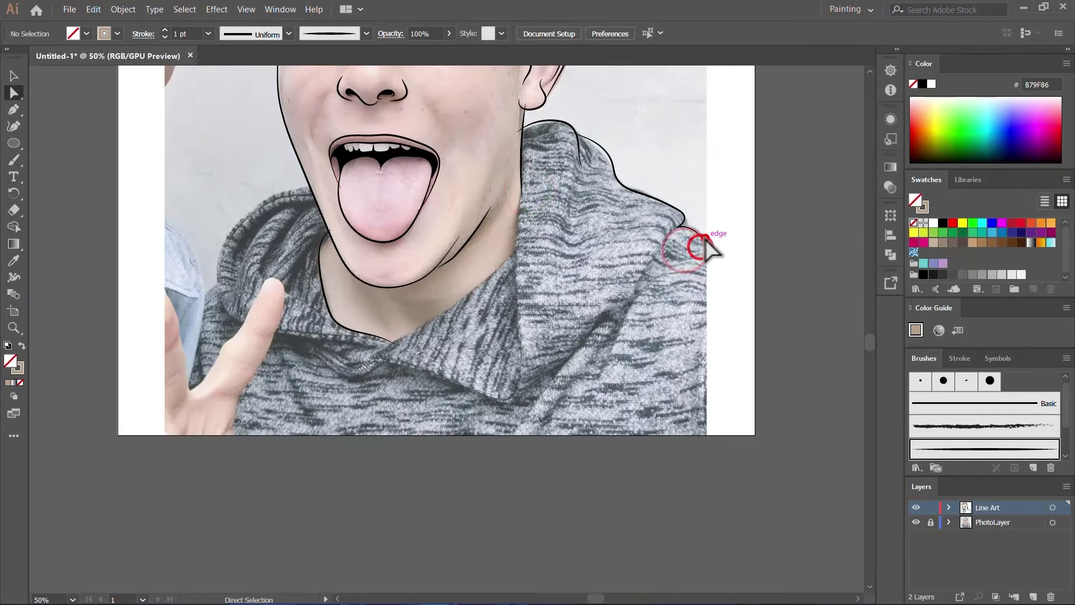
{"action": "key", "text": "n"}
{"action": "mouse_move", "coordinate": [706, 240]}
{"action": "left_mouse_down"}
{"action": "mouse_move", "coordinate": [706, 308]}
{"action": "mouse_move", "coordinate": [830, 468]}
{"action": "left_mouse_up"}
{"action": "key", "text": "c"}
{"action": "key", "text": "v"}
{"action": "left_click", "coordinate": [705, 306]}
{"action": "key", "text": "n"}
{"action": "key", "text": "ctrl+z"}
{"action": "mouse_move", "coordinate": [706, 311]}
{"action": "left_mouse_down"}
{"action": "mouse_move", "coordinate": [782, 373]}
{"action": "mouse_move", "coordinate": [847, 527]}
{"action": "left_mouse_up"}
{"action": "scroll", "coordinate": [660, 364], "scroll_direction": "down", "scroll_amount": 1}
- Paint two fold lines on the hoodie, running from below the shoulder towards the collar's lower corner
{"action": "key", "text": "b"}
{"action": "scroll", "coordinate": [707, 339], "scroll_direction": "up", "scroll_amount": 2}
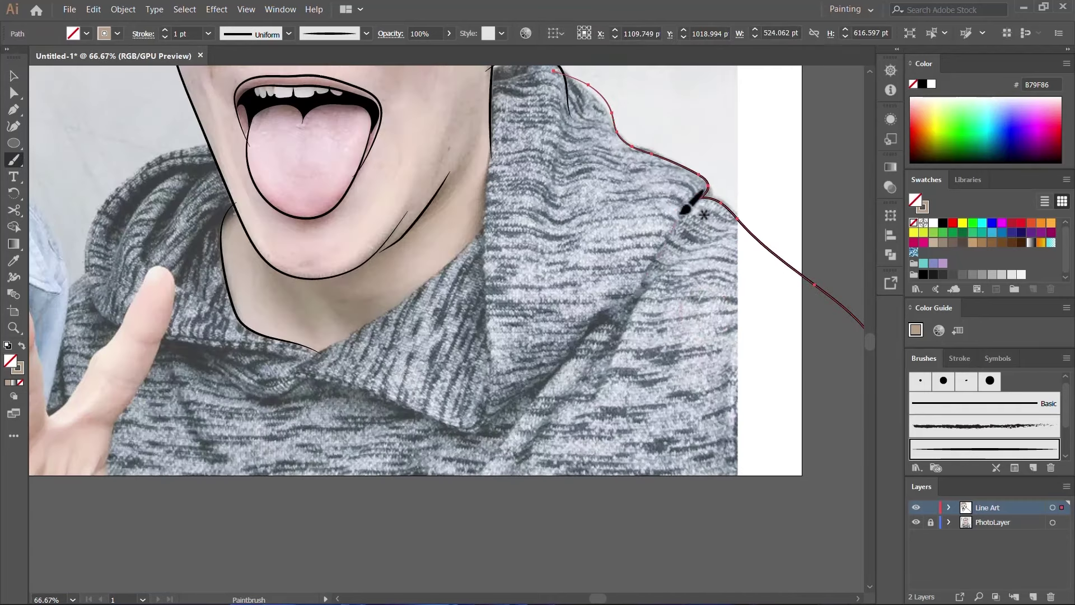
{"action": "left_click_drag", "start_coordinate": [679, 215], "coordinate": [626, 356]}
{"action": "left_click_drag", "start_coordinate": [636, 291], "coordinate": [499, 418]}
{"action": "scroll", "coordinate": [498, 414], "scroll_direction": "down", "scroll_amount": 2}
{"action": "scroll", "coordinate": [440, 423], "scroll_direction": "up", "scroll_amount": 2}
- Paint the hood's front edge down from the neck and the wavy lower edge of the collar
{"action": "left_click_drag", "start_coordinate": [553, 90], "coordinate": [550, 145]}
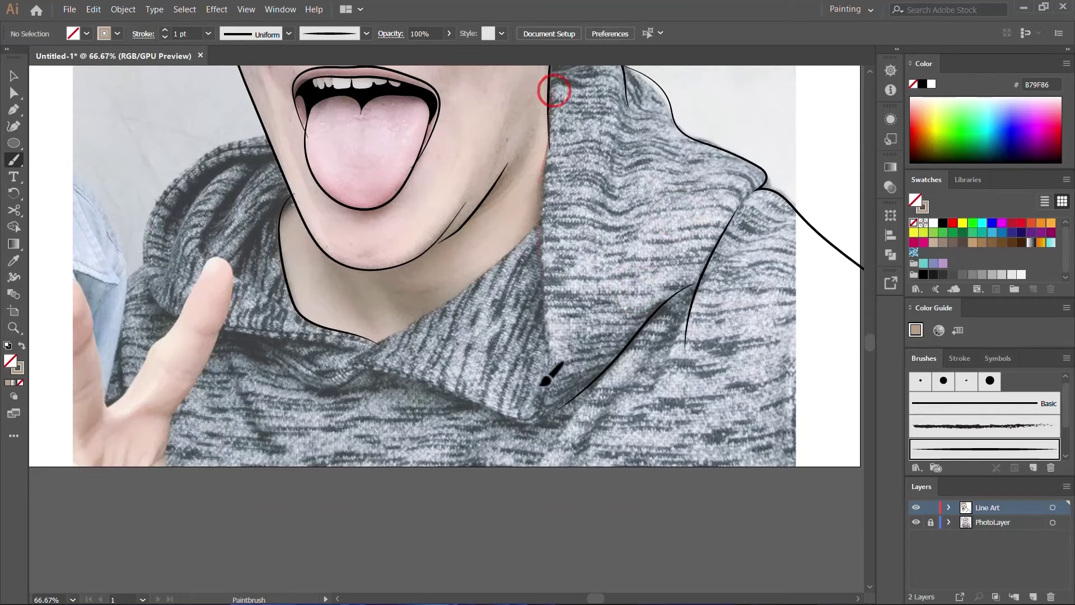
{"action": "left_click_drag", "start_coordinate": [374, 368], "coordinate": [264, 350]}
{"action": "scroll", "coordinate": [658, 260], "scroll_direction": "down", "scroll_amount": 1}
{"action": "scroll", "coordinate": [658, 260], "scroll_direction": "up", "scroll_amount": 3}
{"action": "scroll", "coordinate": [628, 243], "scroll_direction": "down", "scroll_amount": 3}
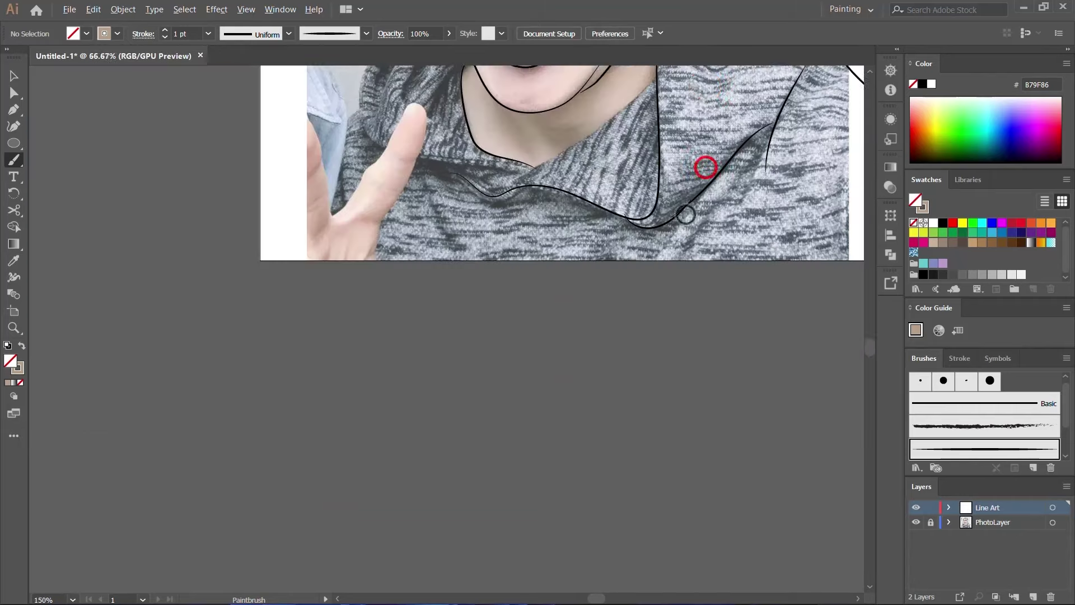
- Paint the collar's inner edge along the neck and the rounded hood outline beside the jaw on the winking-eye side
{"action": "scroll", "coordinate": [594, 282], "scroll_direction": "up", "scroll_amount": 2}
{"action": "scroll", "coordinate": [595, 282], "scroll_direction": "up", "scroll_amount": 1}
{"action": "mouse_move", "coordinate": [438, 413]}
{"action": "left_mouse_down"}
{"action": "mouse_move", "coordinate": [709, 446]}
{"action": "mouse_move", "coordinate": [724, 459]}
{"action": "left_mouse_up"}
{"action": "scroll", "coordinate": [504, 218], "scroll_direction": "down", "scroll_amount": 3}
{"action": "scroll", "coordinate": [615, 227], "scroll_direction": "up", "scroll_amount": 2}
{"action": "left_click_drag", "start_coordinate": [513, 334], "coordinate": [387, 362]}
- Adjust the anchor points so the neckline's end meets the collar's inner edge and that edge follows the neck smoothly
{"action": "scroll", "coordinate": [456, 365], "scroll_direction": "up", "scroll_amount": 4}
{"action": "scroll", "coordinate": [423, 289], "scroll_direction": "down", "scroll_amount": 1}
{"action": "key", "text": "a"}
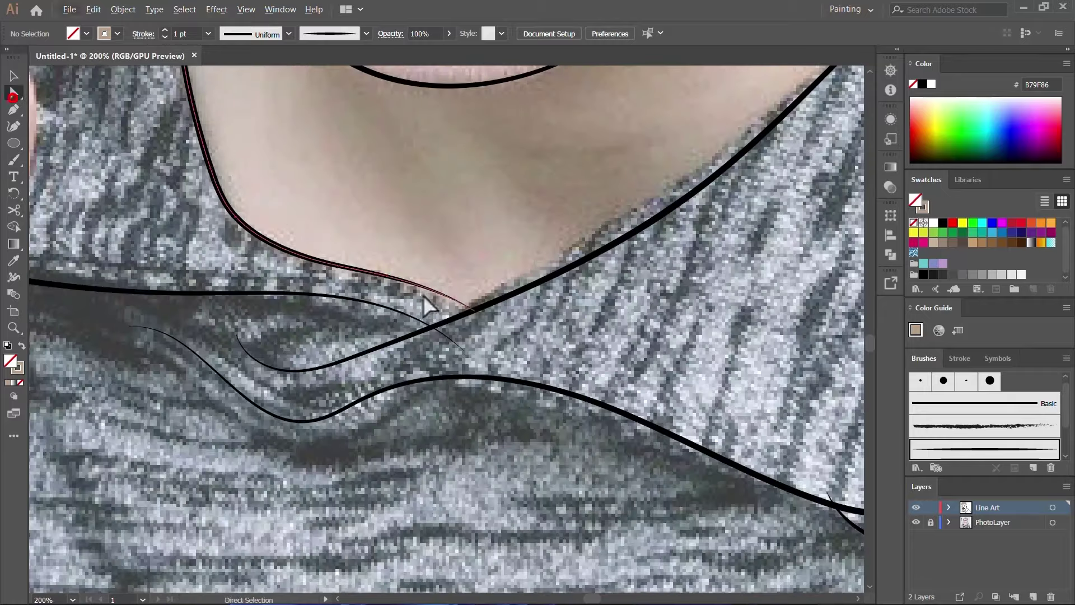
{"action": "left_click_drag", "start_coordinate": [453, 297], "coordinate": [475, 313]}
{"action": "left_click", "coordinate": [473, 312]}
{"action": "left_click", "coordinate": [646, 222]}
{"action": "left_click_drag", "start_coordinate": [697, 189], "coordinate": [683, 175]}
{"action": "scroll", "coordinate": [649, 269], "scroll_direction": "up", "scroll_amount": 1}
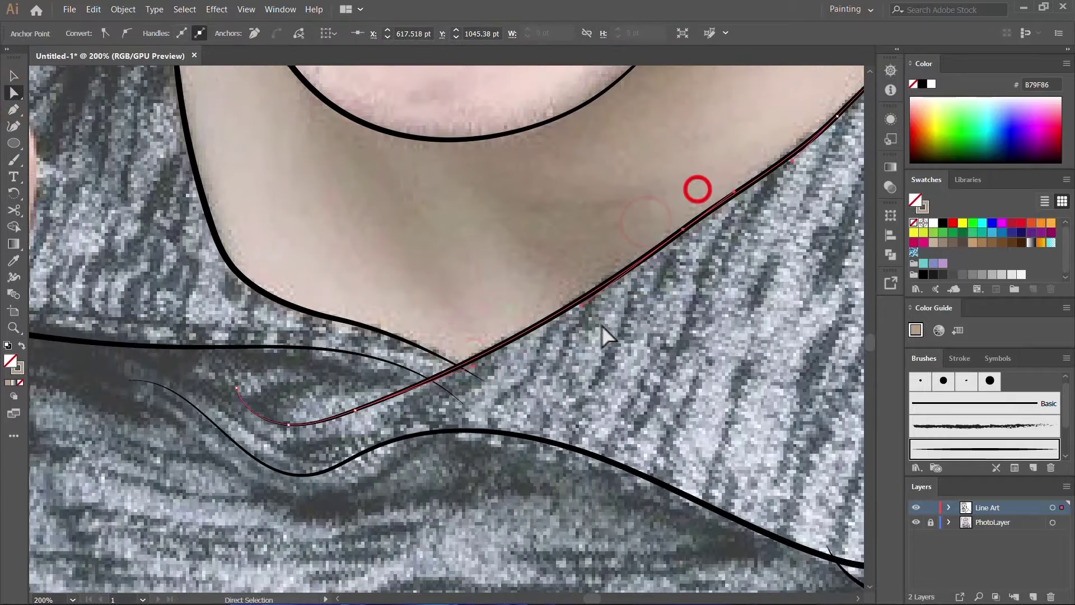
{"action": "scroll", "coordinate": [610, 316], "scroll_direction": "down", "scroll_amount": 2}
{"action": "scroll", "coordinate": [565, 294], "scroll_direction": "up", "scroll_amount": 1}
- Paint the inner rim and two curved fold lines inside the rounded hood, and check the line art without the photo
{"action": "key", "text": "b"}
{"action": "scroll", "coordinate": [178, 100], "scroll_direction": "up", "scroll_amount": 1}
{"action": "mouse_move", "coordinate": [385, 133]}
{"action": "left_mouse_down"}
{"action": "mouse_move", "coordinate": [358, 126]}
{"action": "mouse_move", "coordinate": [141, 381]}
{"action": "left_mouse_up"}
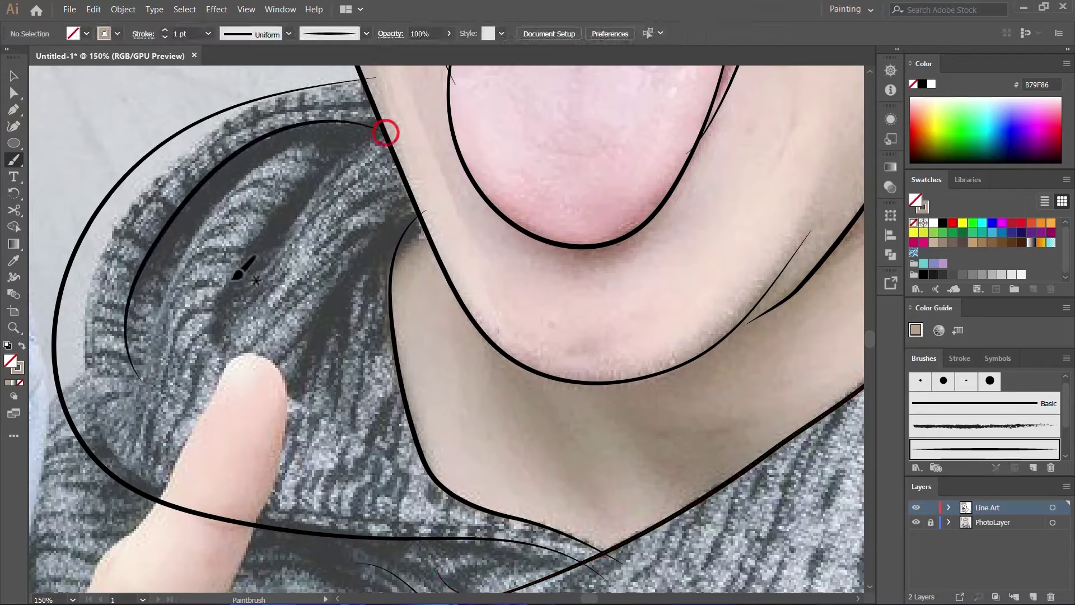
{"action": "left_click_drag", "start_coordinate": [262, 224], "coordinate": [229, 355]}
{"action": "scroll", "coordinate": [280, 291], "scroll_direction": "down", "scroll_amount": 1}
{"action": "left_click_drag", "start_coordinate": [390, 173], "coordinate": [311, 342]}
{"action": "scroll", "coordinate": [397, 269], "scroll_direction": "down", "scroll_amount": 3}
{"action": "left_click", "coordinate": [915, 522]}
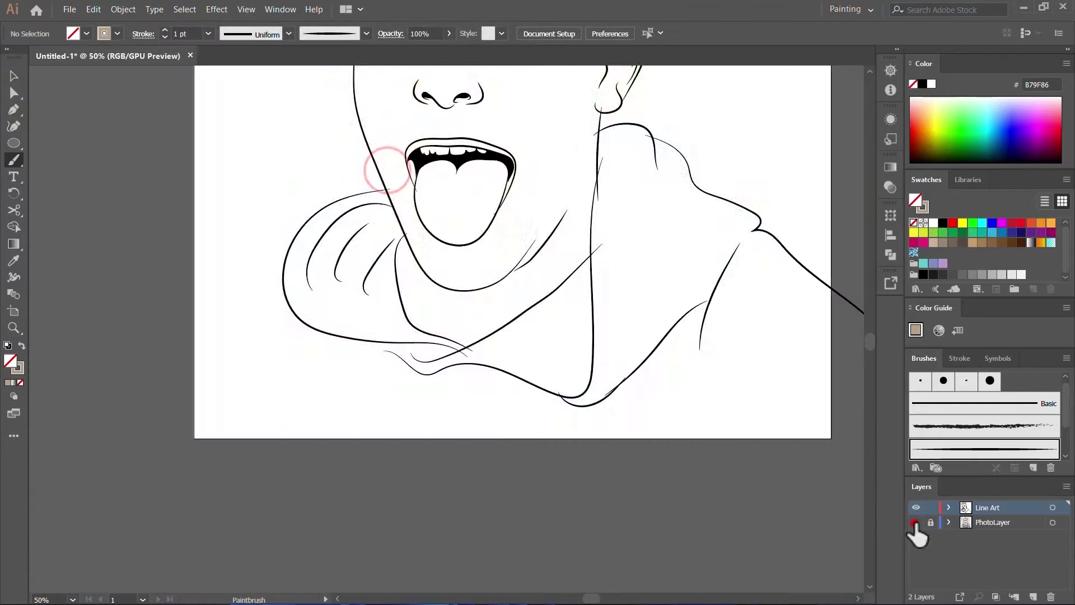
{"action": "left_click", "coordinate": [915, 521]}
{"action": "scroll", "coordinate": [237, 292], "scroll_direction": "up", "scroll_amount": 2}
{"action": "mouse_move", "coordinate": [353, 268]}
{"action": "left_mouse_down"}
{"action": "mouse_move", "coordinate": [180, 422]}
{"action": "mouse_move", "coordinate": [153, 476]}
{"action": "left_mouse_up"}
{"action": "scroll", "coordinate": [253, 289], "scroll_direction": "down", "scroll_amount": 4}
{"action": "key", "text": "ctrl+z"}
- Paint the shoulder line on the winking-eye side from the hood past the artboard's lower edge, and check it without the photo
{"action": "scroll", "coordinate": [272, 313], "scroll_direction": "up", "scroll_amount": 3}
{"action": "mouse_move", "coordinate": [297, 233]}
{"action": "left_mouse_down"}
{"action": "mouse_move", "coordinate": [217, 274]}
{"action": "mouse_move", "coordinate": [145, 484]}
{"action": "left_mouse_up"}
{"action": "scroll", "coordinate": [275, 265], "scroll_direction": "down", "scroll_amount": 3}
{"action": "scroll", "coordinate": [326, 301], "scroll_direction": "up", "scroll_amount": 3}
{"action": "scroll", "coordinate": [576, 420], "scroll_direction": "down", "scroll_amount": 3}
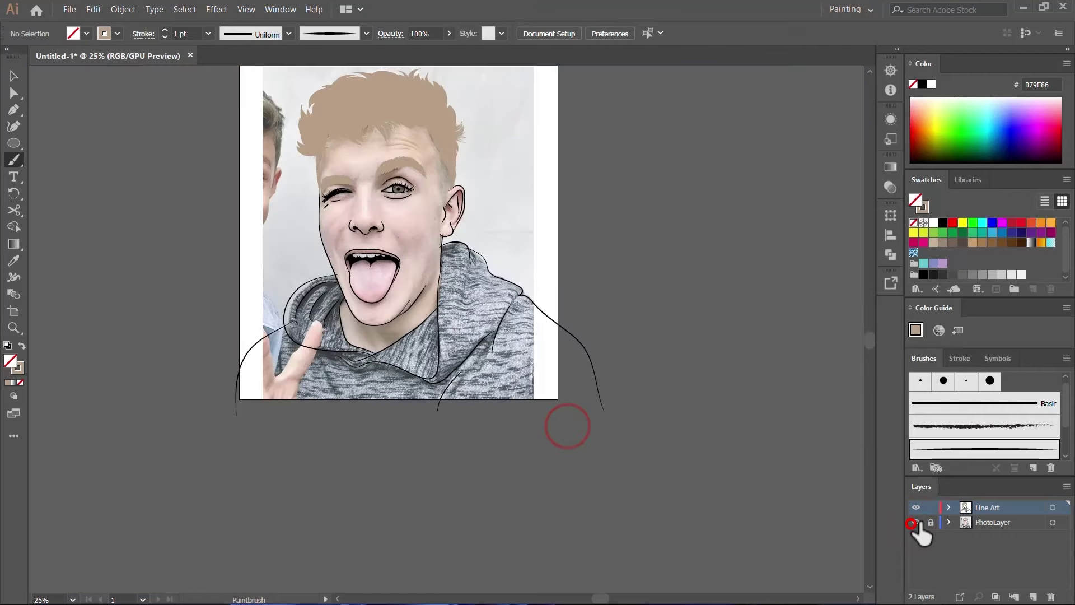
{"action": "left_click", "coordinate": [915, 521]}
{"action": "scroll", "coordinate": [602, 394], "scroll_direction": "down", "scroll_amount": 1}
{"action": "scroll", "coordinate": [607, 392], "scroll_direction": "up", "scroll_amount": 1}
{"action": "left_click", "coordinate": [915, 522]}
- Paint longer curved lashes along the upper lash line of the open eye, from its middle to the outer corner
{"action": "scroll", "coordinate": [521, 320], "scroll_direction": "up", "scroll_amount": 10}
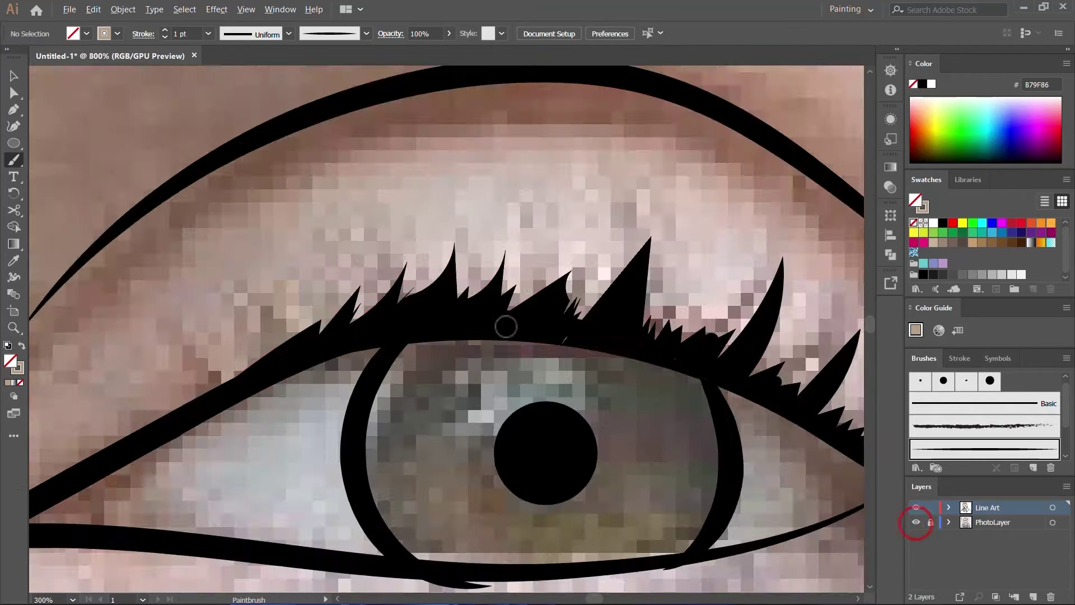
{"action": "mouse_move", "coordinate": [104, 411]}
{"action": "left_mouse_down"}
{"action": "mouse_move", "coordinate": [191, 293]}
{"action": "mouse_move", "coordinate": [152, 223]}
{"action": "left_mouse_up"}
{"action": "mouse_move", "coordinate": [199, 364]}
{"action": "left_mouse_down"}
{"action": "mouse_move", "coordinate": [247, 338]}
{"action": "mouse_move", "coordinate": [277, 191]}
{"action": "left_mouse_up"}
{"action": "scroll", "coordinate": [279, 176], "scroll_direction": "down", "scroll_amount": 1}
{"action": "scroll", "coordinate": [336, 235], "scroll_direction": "right", "scroll_amount": 3}
{"action": "left_click_drag", "start_coordinate": [340, 285], "coordinate": [479, 205]}
{"action": "mouse_move", "coordinate": [407, 296]}
{"action": "left_mouse_down"}
{"action": "mouse_move", "coordinate": [549, 231]}
{"action": "mouse_move", "coordinate": [580, 241]}
{"action": "left_mouse_up"}
{"action": "left_click_drag", "start_coordinate": [501, 350], "coordinate": [622, 299]}
- Paint long curved lashes along the lash line of the winking eye
{"action": "scroll", "coordinate": [620, 392], "scroll_direction": "down", "scroll_amount": 8}
{"action": "scroll", "coordinate": [484, 414], "scroll_direction": "up", "scroll_amount": 7}
{"action": "left_click_drag", "start_coordinate": [401, 206], "coordinate": [218, 98]}
{"action": "left_click_drag", "start_coordinate": [350, 224], "coordinate": [126, 104]}
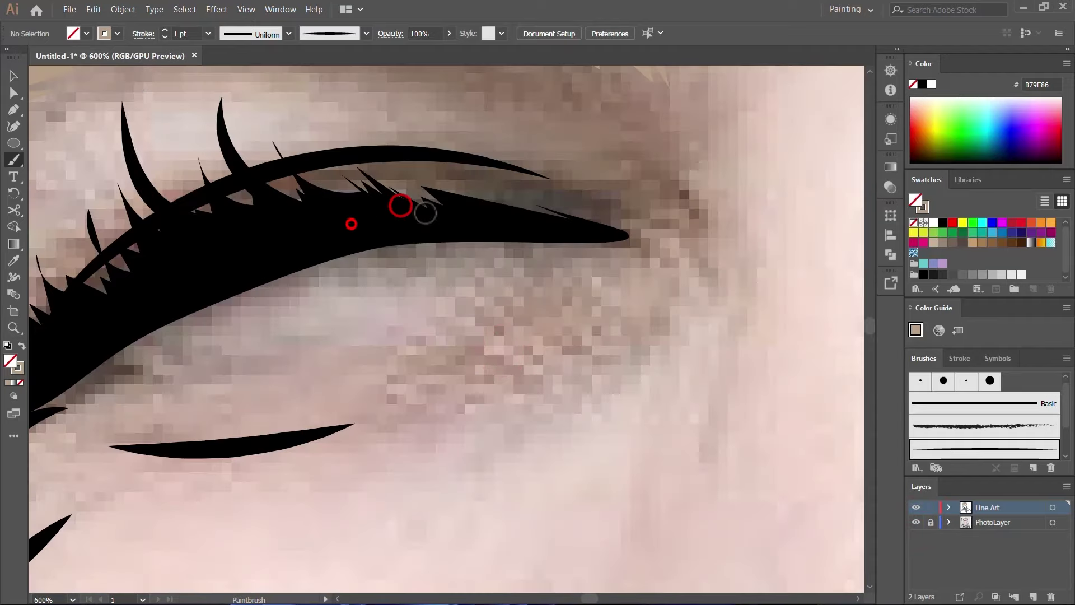
{"action": "key", "text": "ctrl+z"}
{"action": "scroll", "coordinate": [461, 248], "scroll_direction": "left", "scroll_amount": 3}
{"action": "scroll", "coordinate": [462, 249], "scroll_direction": "up", "scroll_amount": 1}
{"action": "left_click_drag", "start_coordinate": [496, 232], "coordinate": [356, 95]}
{"action": "mouse_move", "coordinate": [456, 235]}
{"action": "left_mouse_down"}
{"action": "mouse_move", "coordinate": [281, 257]}
{"action": "mouse_move", "coordinate": [234, 150]}
{"action": "left_mouse_up"}
{"action": "mouse_move", "coordinate": [369, 283]}
{"action": "left_mouse_down"}
{"action": "mouse_move", "coordinate": [199, 137]}
{"action": "mouse_move", "coordinate": [185, 208]}
{"action": "left_mouse_up"}
{"action": "mouse_move", "coordinate": [346, 284]}
{"action": "left_mouse_down"}
{"action": "mouse_move", "coordinate": [185, 341]}
{"action": "mouse_move", "coordinate": [116, 233]}
{"action": "left_mouse_up"}
{"action": "left_click_drag", "start_coordinate": [279, 338], "coordinate": [88, 264]}
{"action": "left_click_drag", "start_coordinate": [755, 215], "coordinate": [620, 48]}
{"action": "left_click_drag", "start_coordinate": [713, 226], "coordinate": [596, 66]}
{"action": "left_click_drag", "start_coordinate": [680, 197], "coordinate": [529, 66]}
{"action": "scroll", "coordinate": [495, 350], "scroll_direction": "down", "scroll_amount": 9}
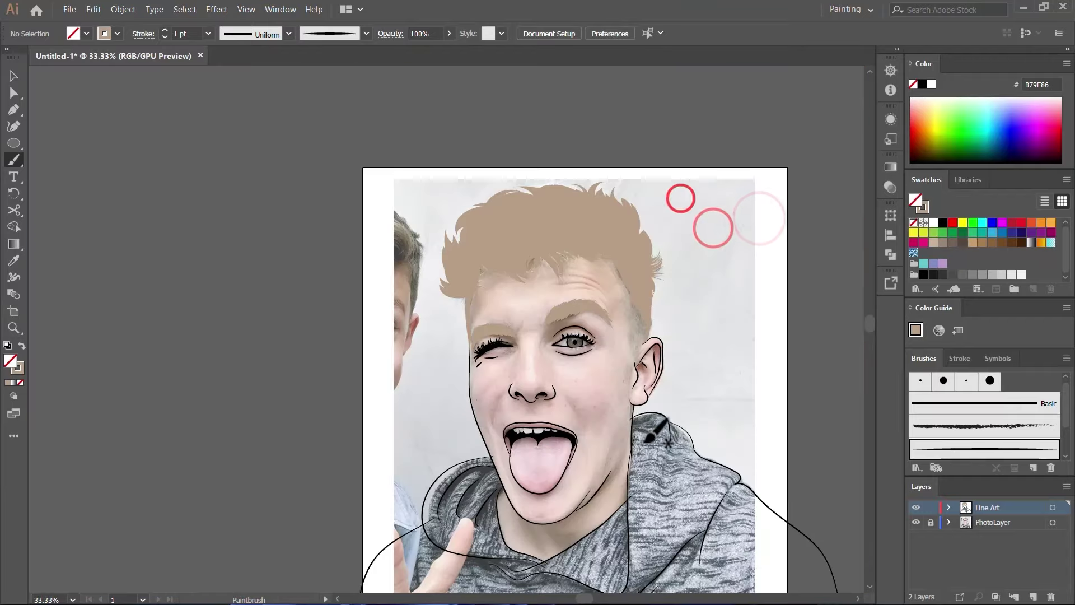